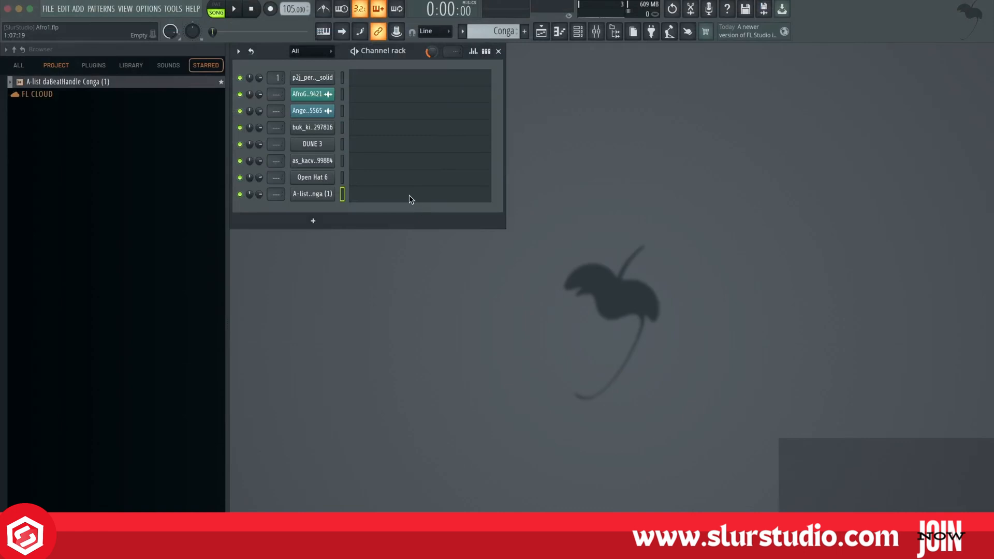
# Play the song and rehearse the conga part over it.
pyautogui.press('space')
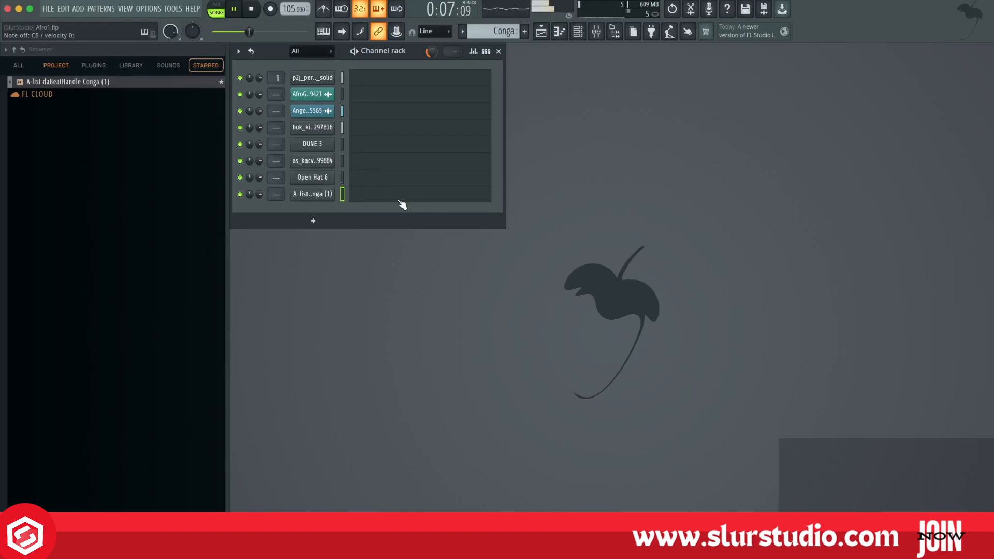
pyautogui.press('space')
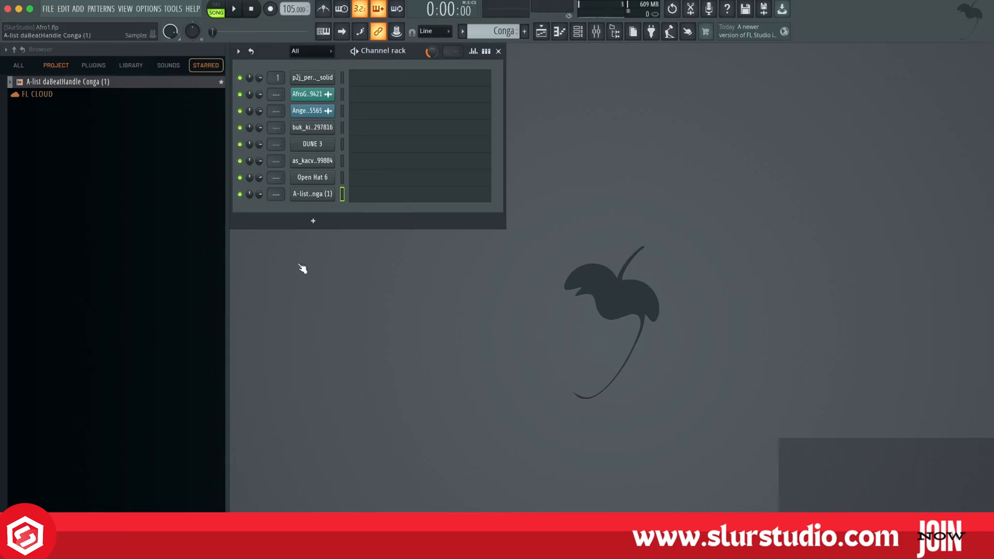
pyautogui.rightClick(270, 10)
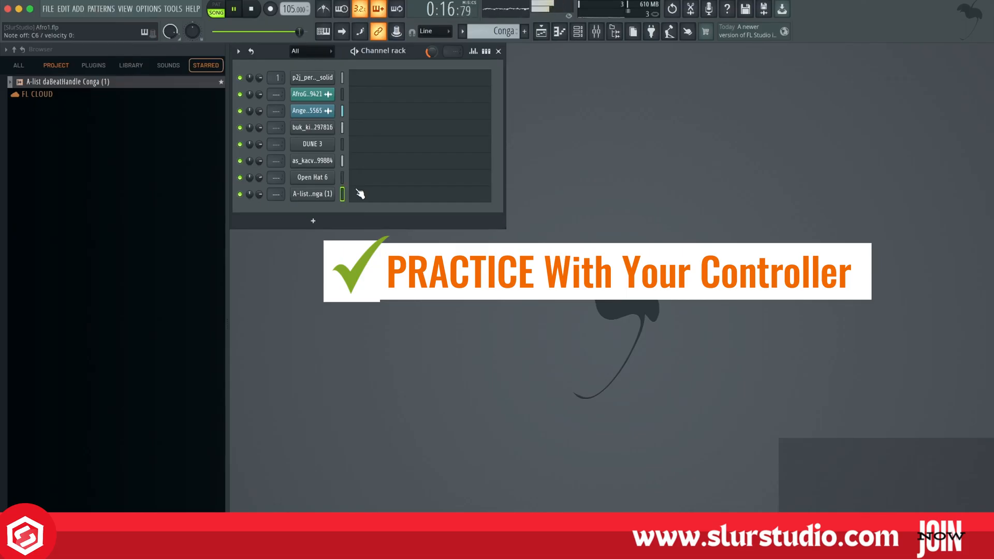
pyautogui.press('space')
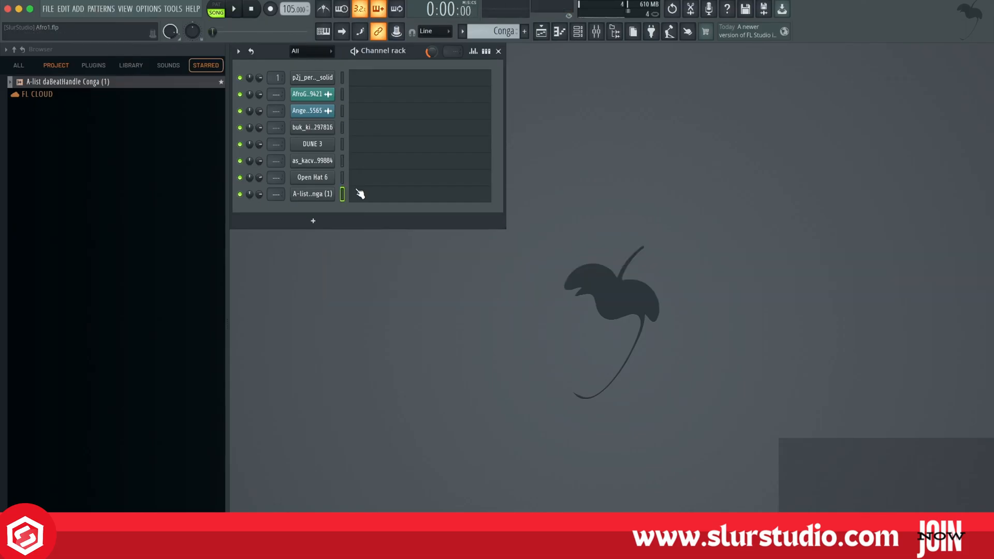
# Record a live off-beat C5 conga part into the Conga pattern while the song plays.
pyautogui.click(273, 9)
pyautogui.press('space')
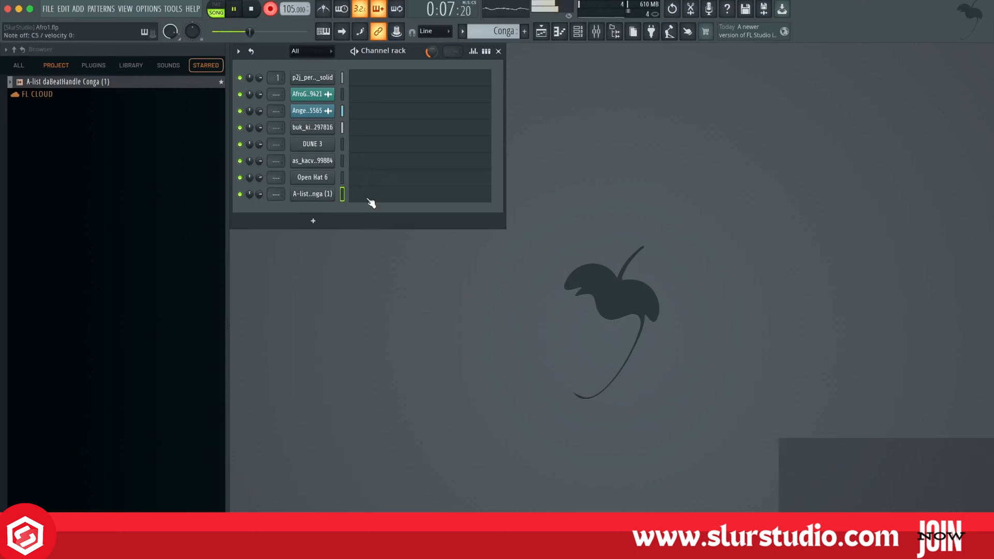
pyautogui.press('space')
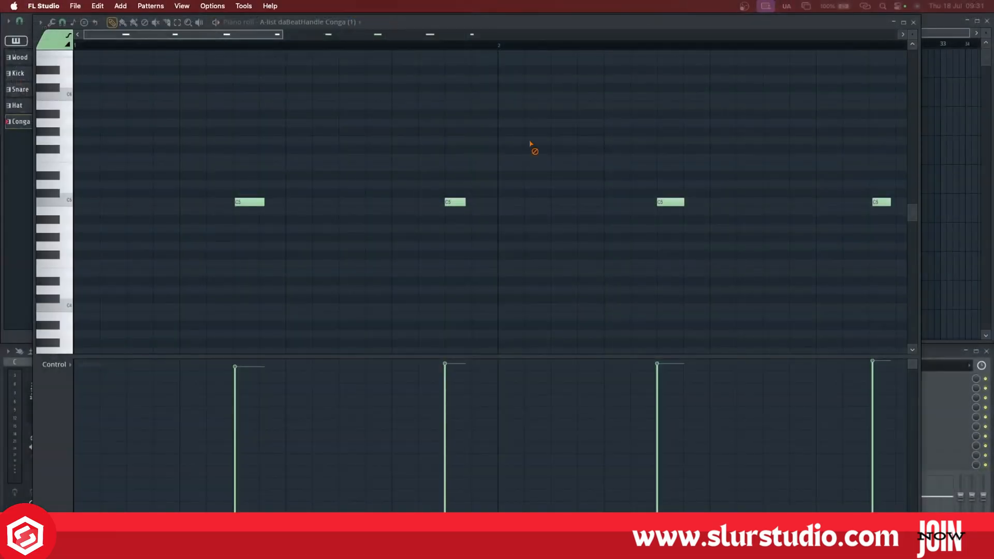
# Select all the recorded conga notes and quantize their starts and lengths to the grid.
pyautogui.scroll(-3, 468, 181)
pyautogui.moveTo(553, 152); pyautogui.dragTo(78, 243)
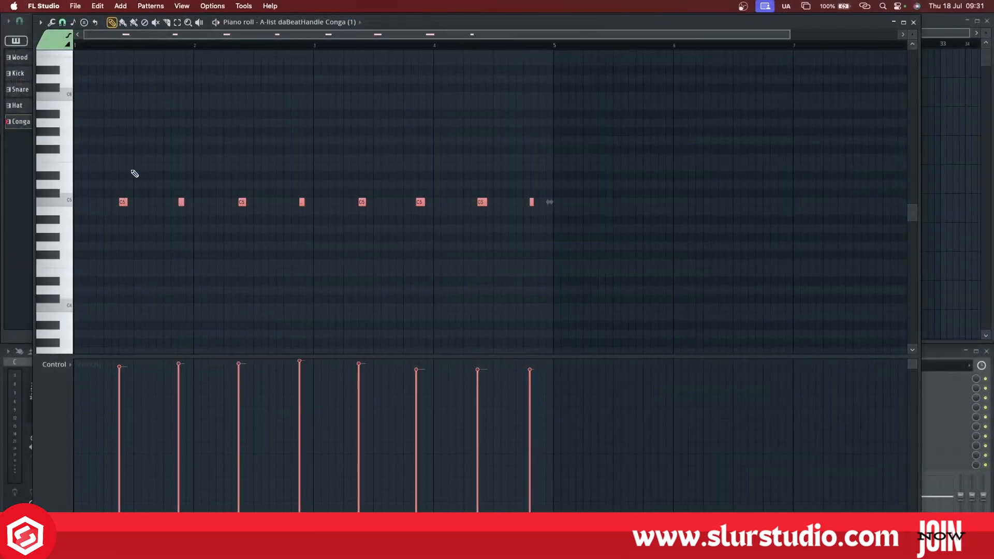
pyautogui.scroll(5, 102, 149)
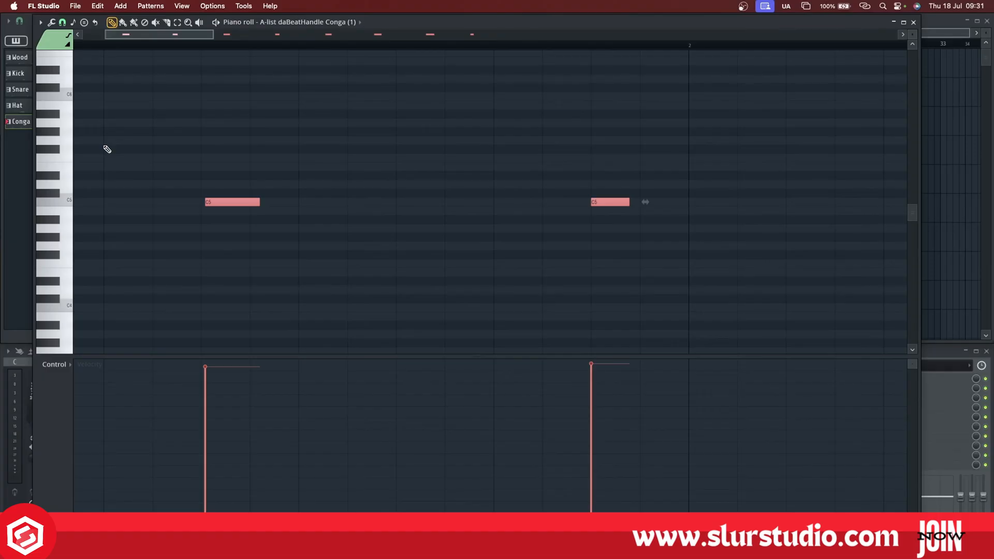
pyautogui.hotkey('ctrl', 'q')
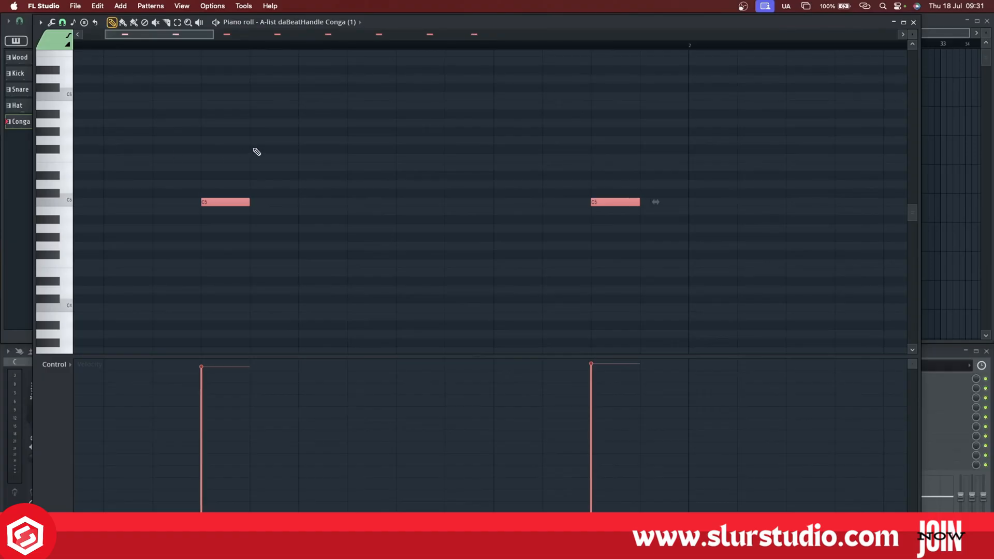
# Listen to the quantized congas and shift the last C5 note slightly later to match the even spacing of the others.
pyautogui.hotkey('ctrl', 'd')
pyautogui.press('space')
pyautogui.scroll(-3, 298, 224)
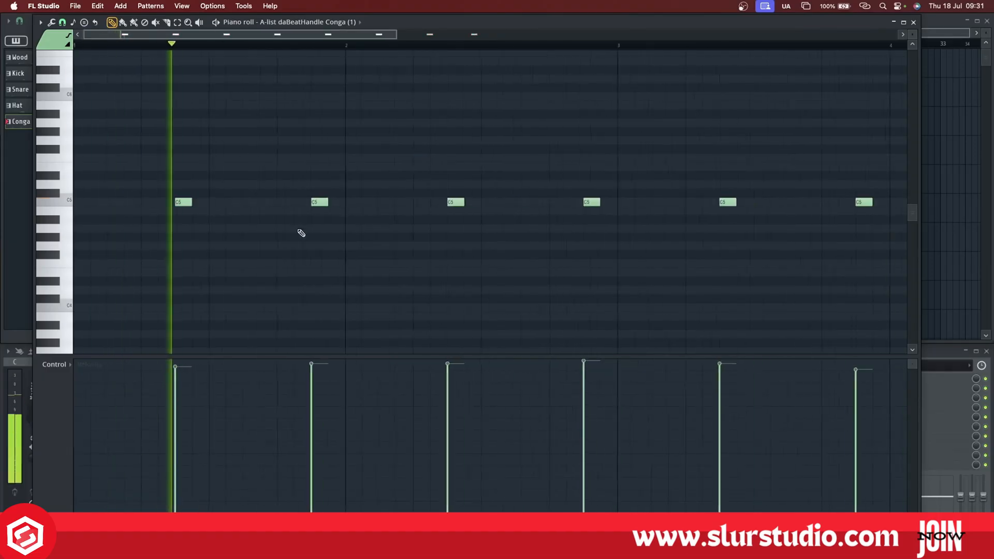
pyautogui.scroll(-3, 301, 233)
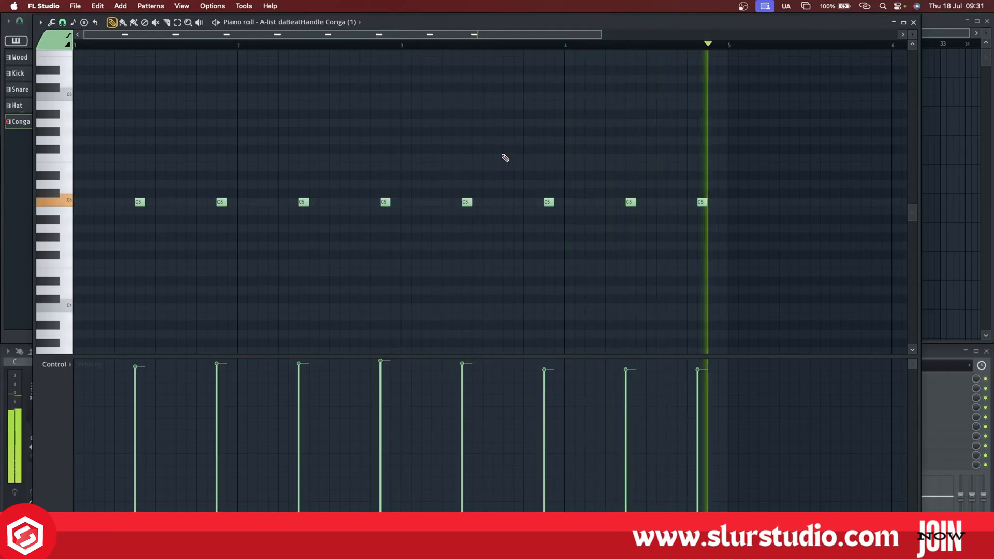
pyautogui.press('space')
pyautogui.moveTo(700, 202); pyautogui.dragTo(712, 202)
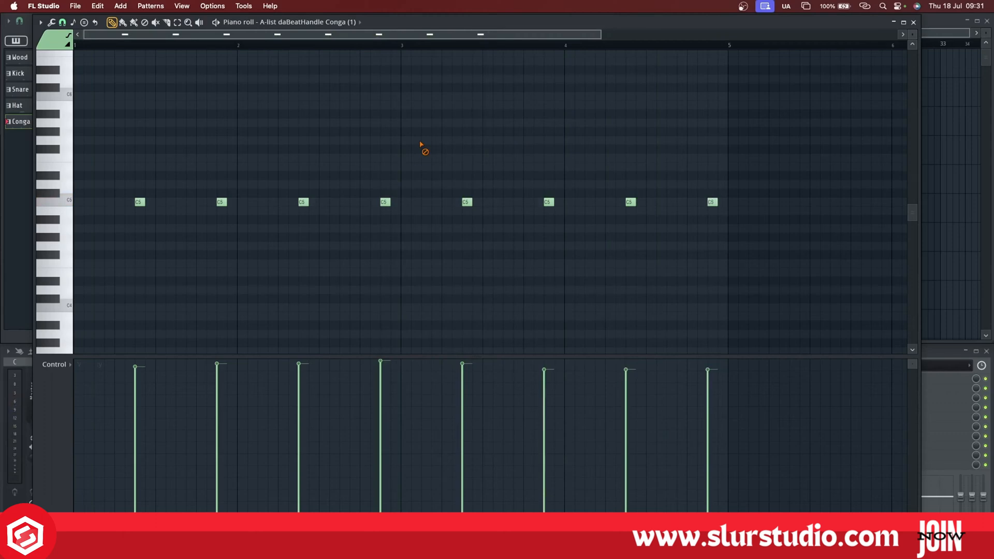
# Overdub higher conga accents onto the pattern and delete the stray high note above the last C5 note.
pyautogui.press('space')
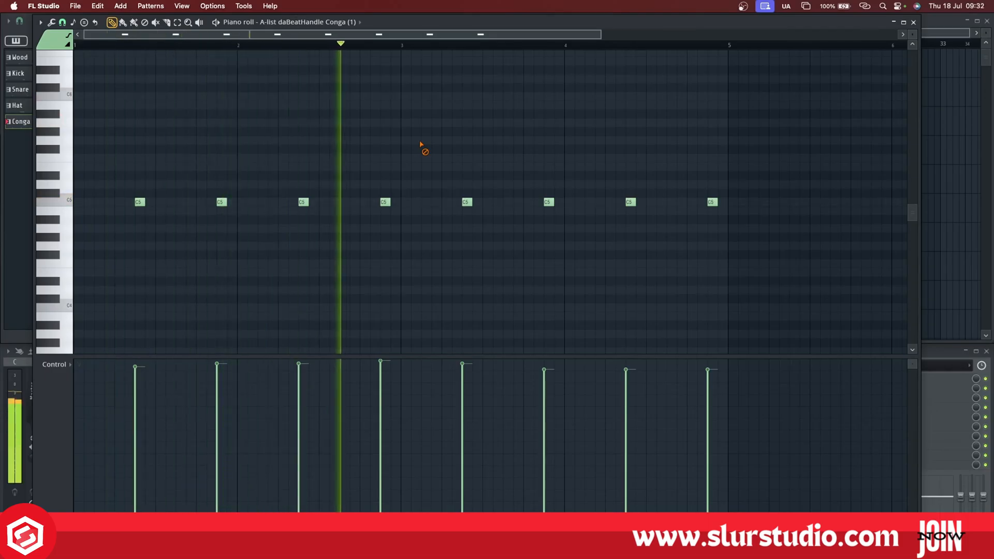
pyautogui.press('space')
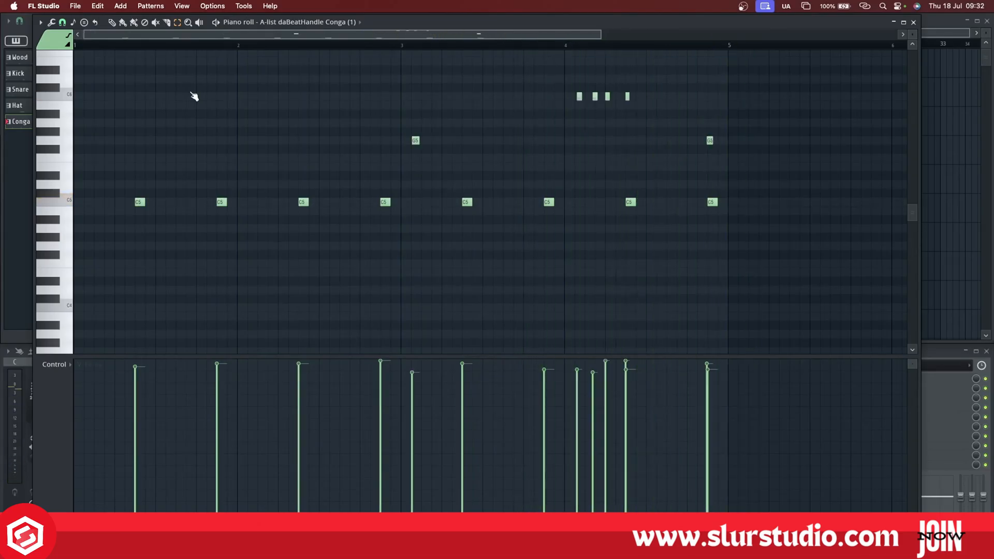
pyautogui.rightClick(714, 142)
pyautogui.press('e')
pyautogui.moveTo(367, 101); pyautogui.dragTo(443, 151)
# Set the piano roll snap to 1/3 beat, quantize the first C6 conga note in bar 4 and play it back.
pyautogui.scroll(5, 633, 138)
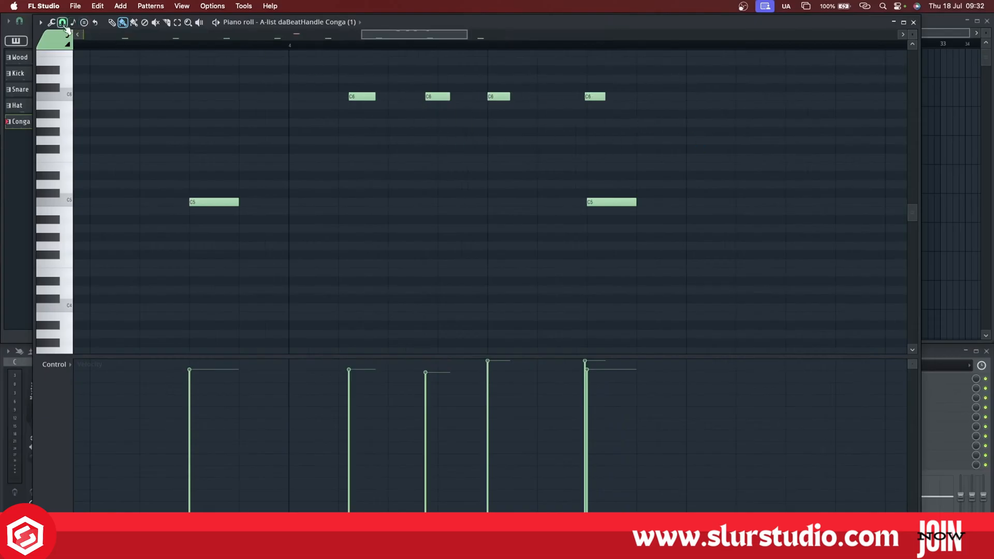
pyautogui.click(62, 23)
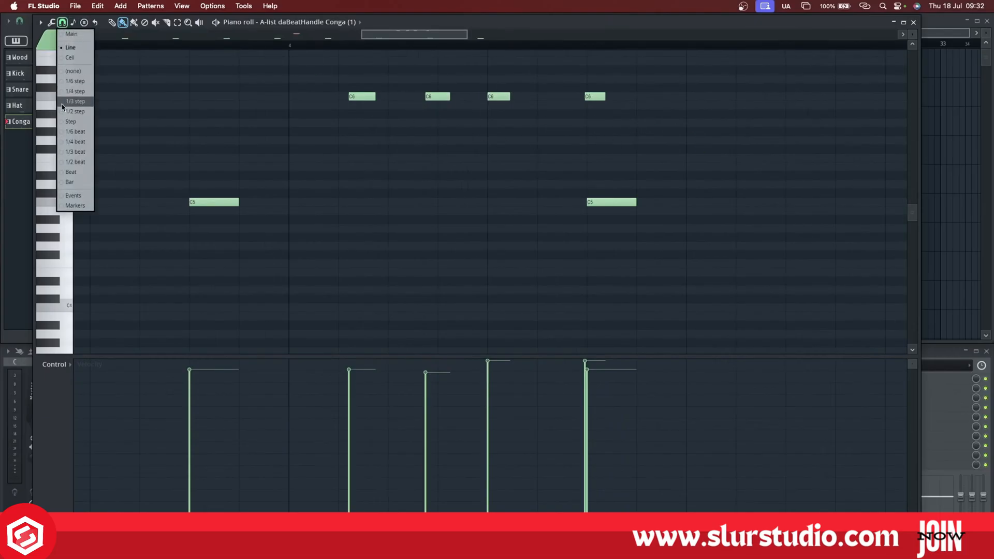
pyautogui.click(77, 153)
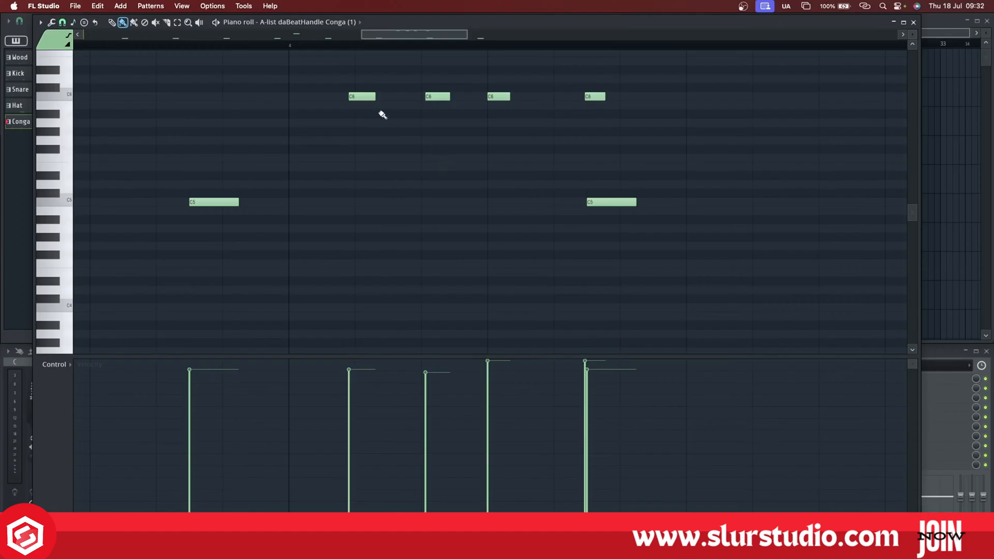
pyautogui.moveTo(378, 136); pyautogui.dragTo(340, 78)
pyautogui.hotkey('ctrl', 'q')
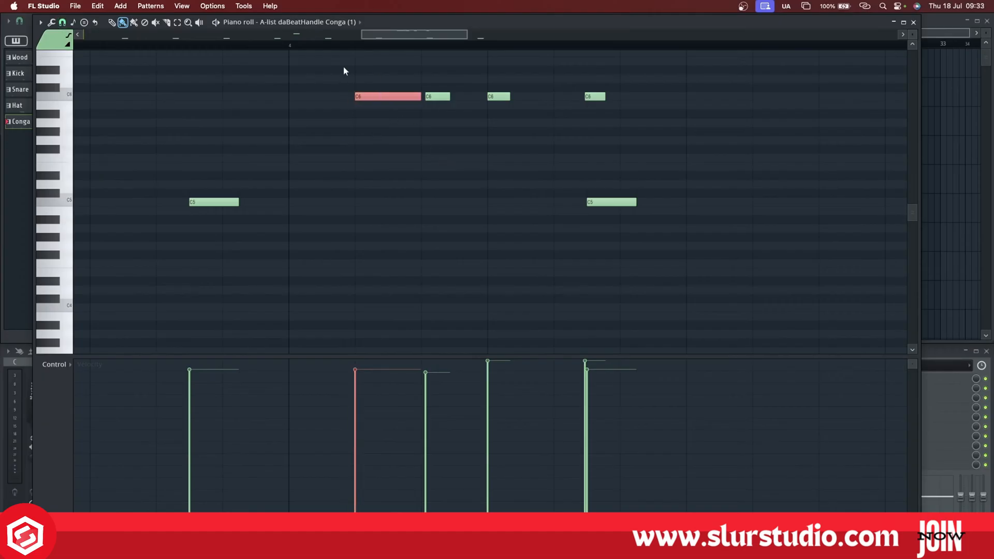
pyautogui.press('space')
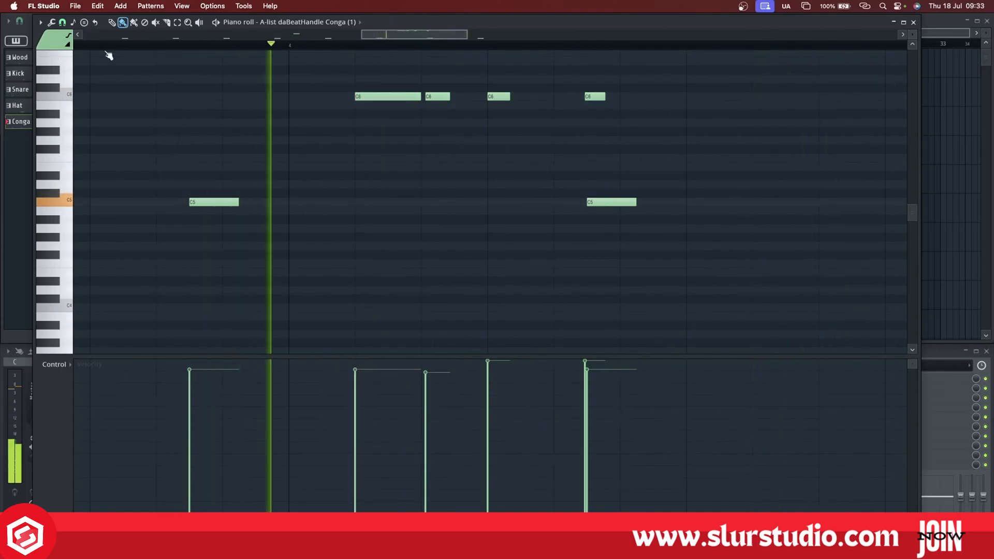
# Set the piano roll snap to 1/3 step and quantize the last C6 conga note in bar 4.
pyautogui.click(63, 22)
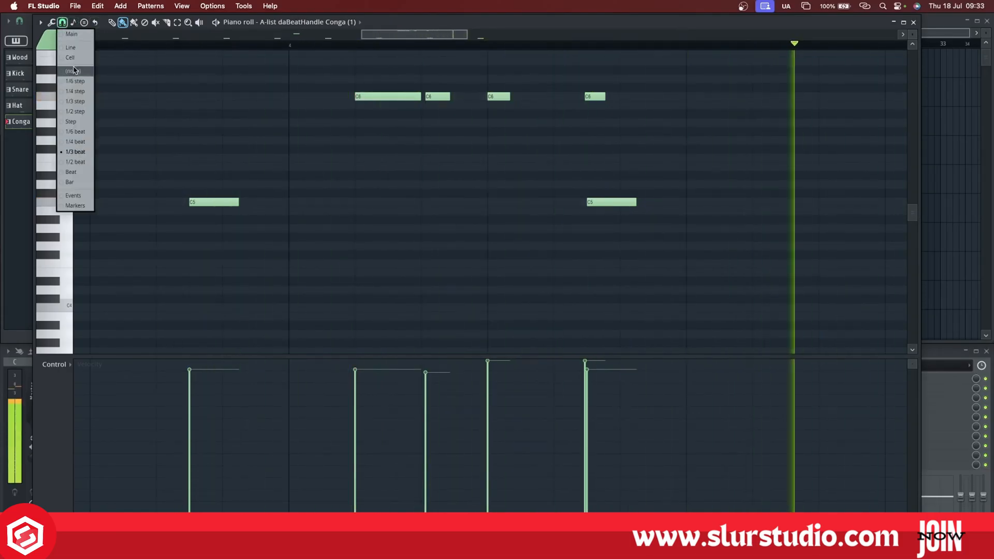
pyautogui.click(78, 101)
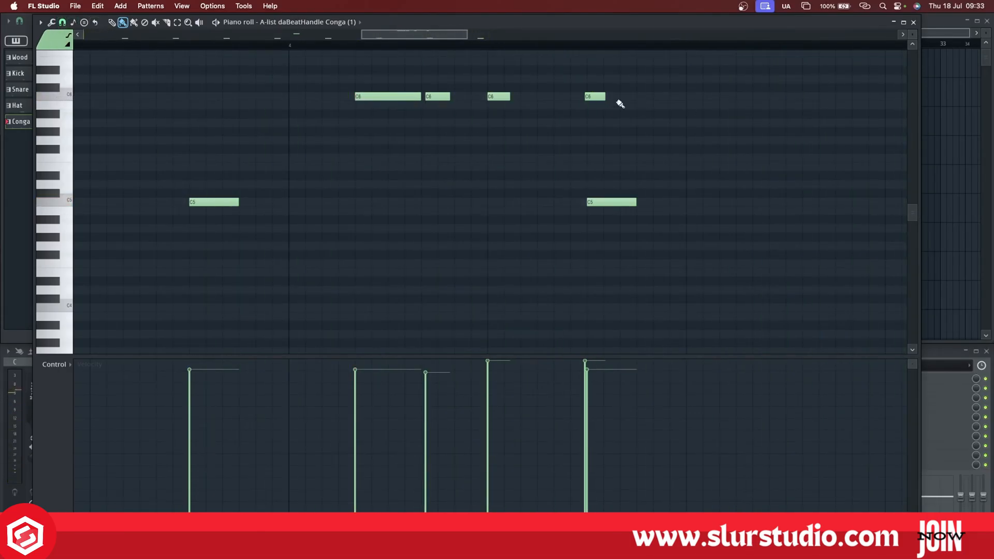
pyautogui.moveTo(660, 140); pyautogui.dragTo(585, 83)
pyautogui.hotkey('ctrl', 'q')
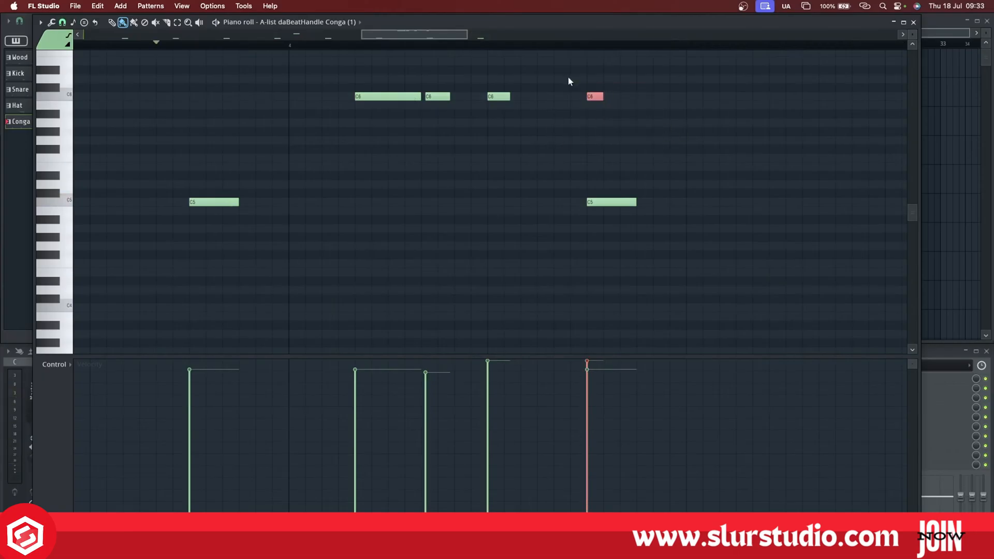
pyautogui.press('space')
pyautogui.keyDown('ctrl'); pyautogui.click(704, 129); pyautogui.keyUp('ctrl')
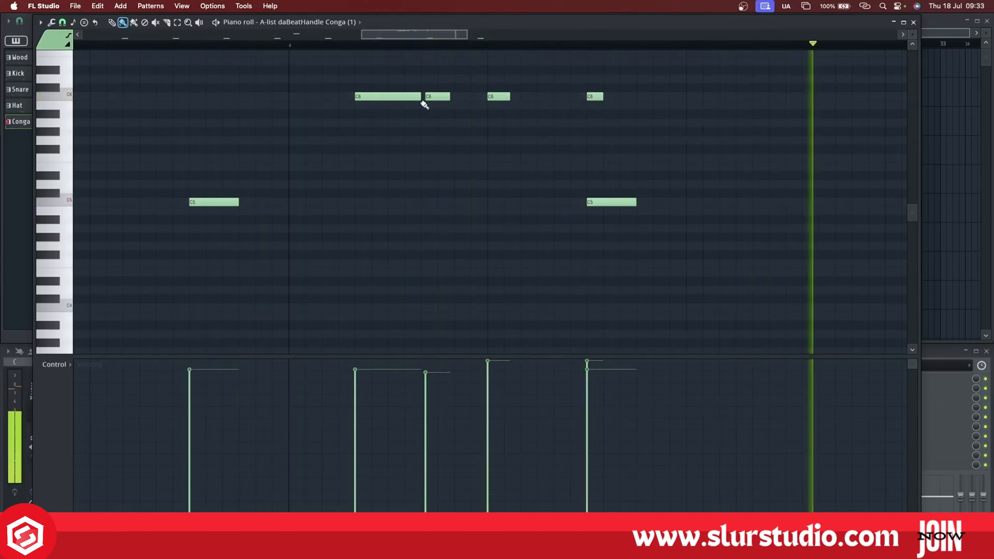
# Shorten the first C6 note in bar 4, quantize the second one, and play back the result.
pyautogui.moveTo(419, 96); pyautogui.dragTo(429, 126)
pyautogui.hotkey('ctrl', 'q')
pyautogui.keyDown('ctrl'); pyautogui.click(429, 126); pyautogui.keyUp('ctrl')
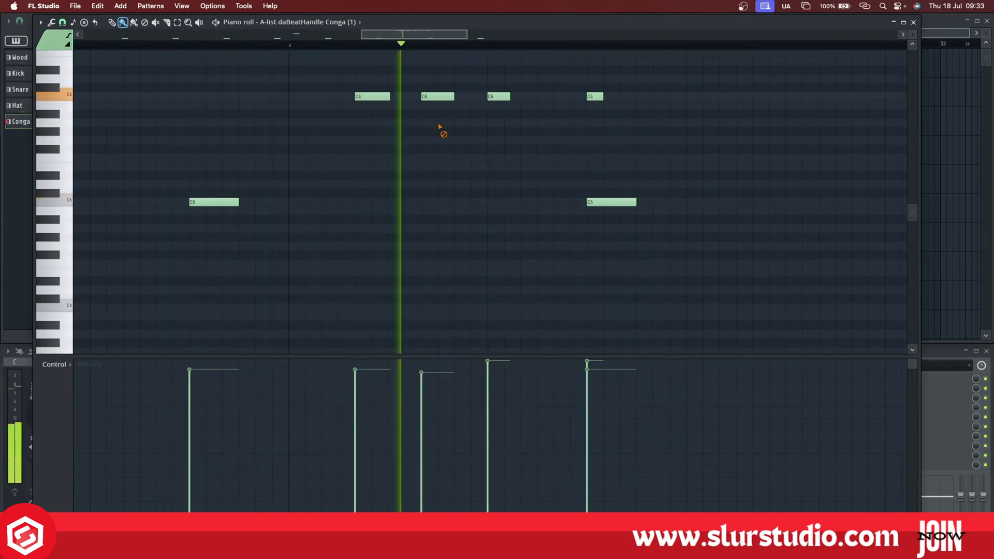
pyautogui.press('space')
pyautogui.press('Escape')
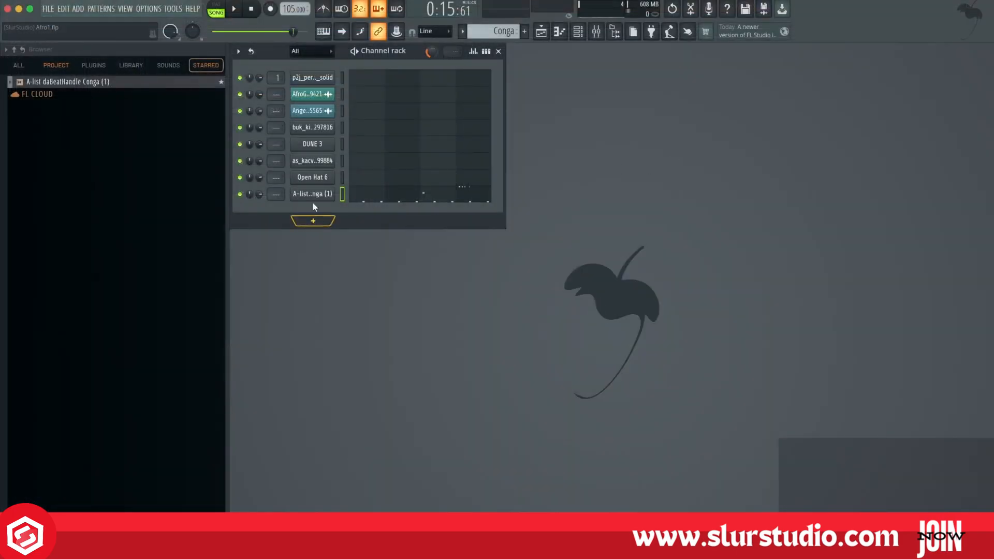
# Create a new pattern named Chord for the DUNE 3 channel and place it on Track 7 across the first eight bars.
pyautogui.click(342, 144)
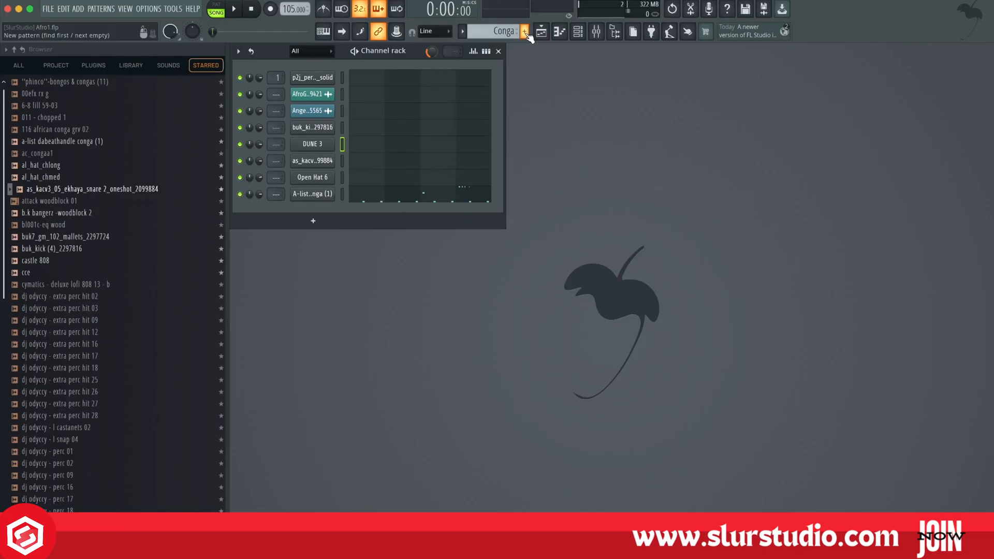
pyautogui.click(525, 32)
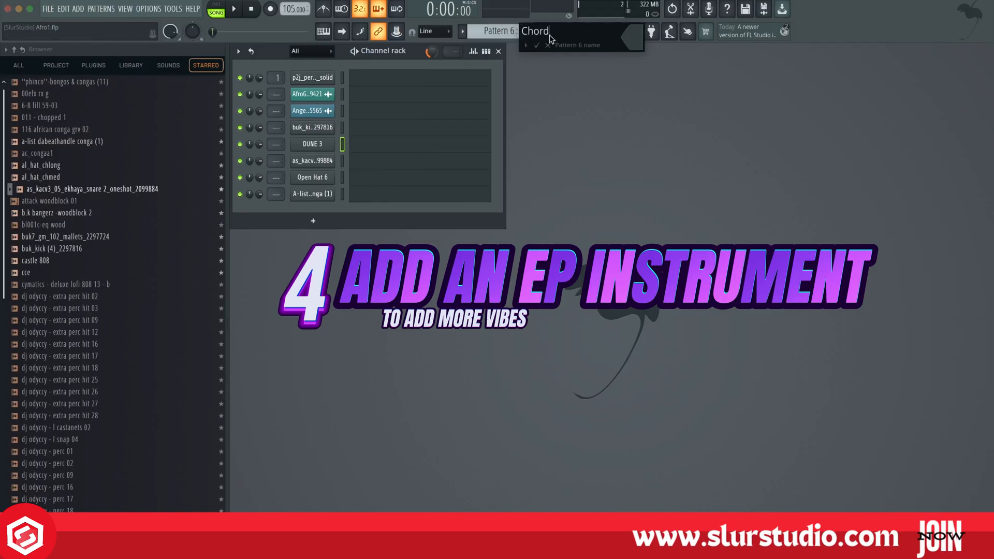
pyautogui.press('Return')
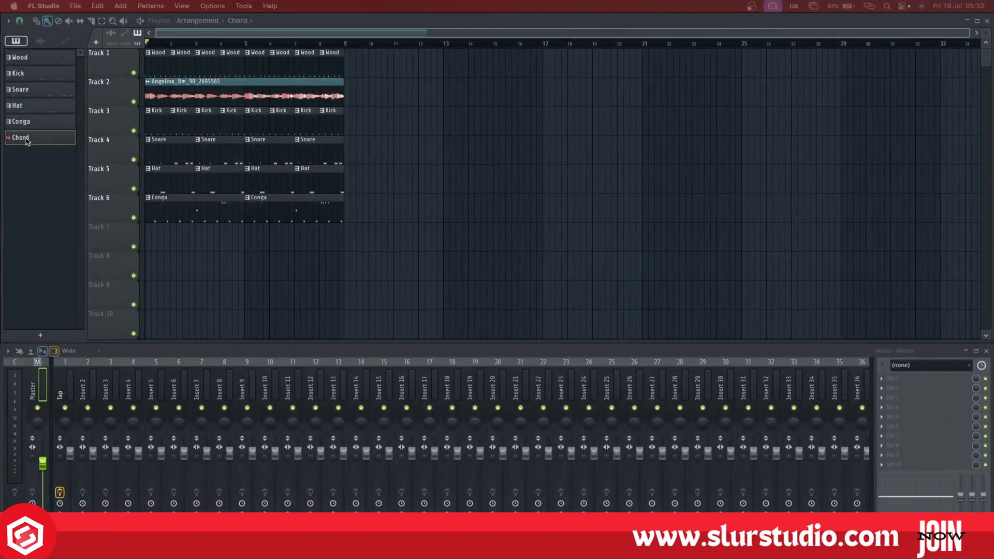
pyautogui.moveTo(27, 141); pyautogui.dragTo(340, 240)
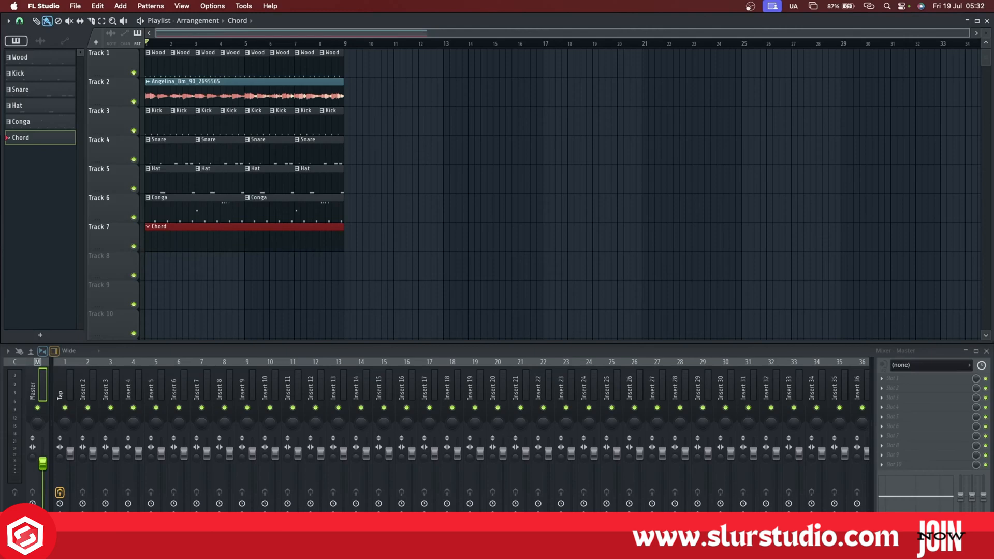
# Record a DUNE 3 chord progression into the Chord pattern while the song plays through its eight bars.
pyautogui.press('space')
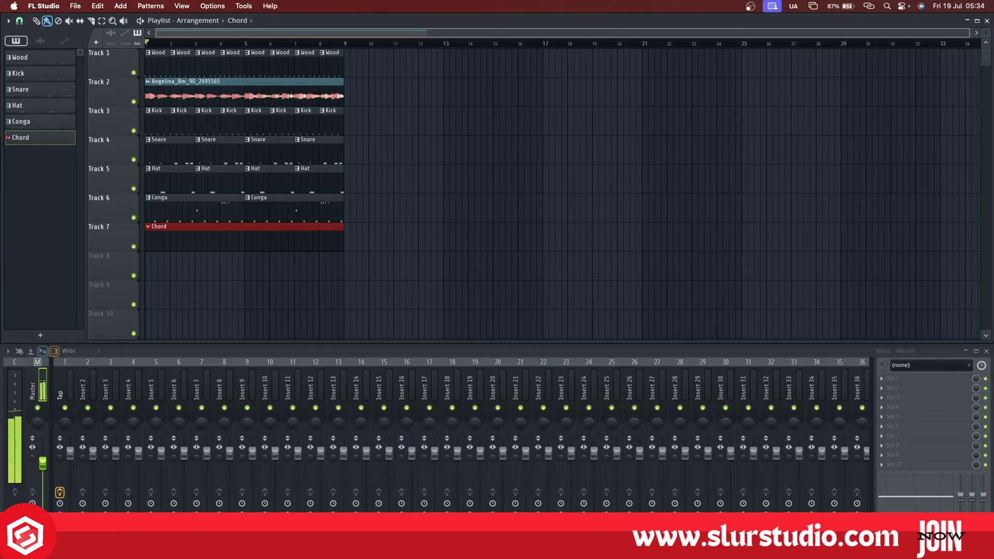
pyautogui.press('space')
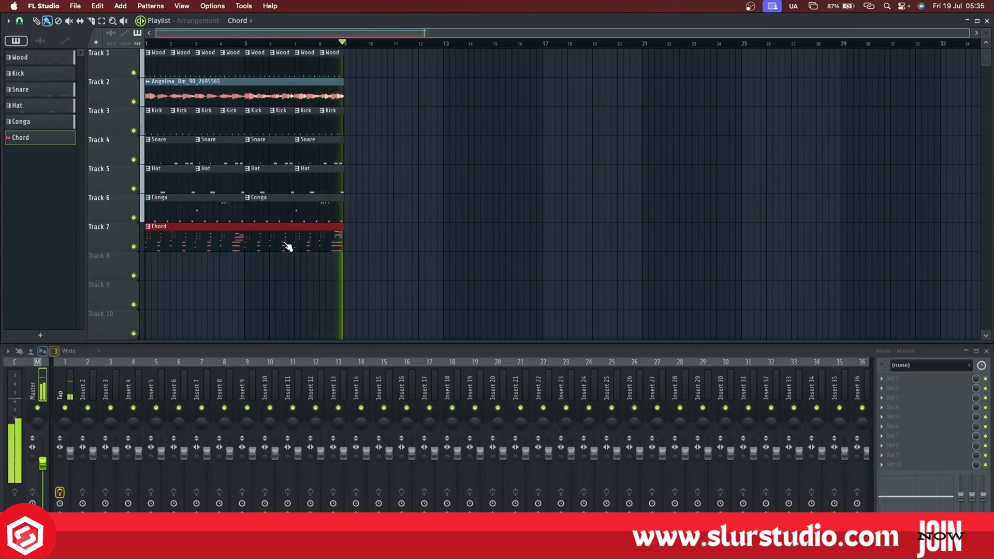
pyautogui.press('space')
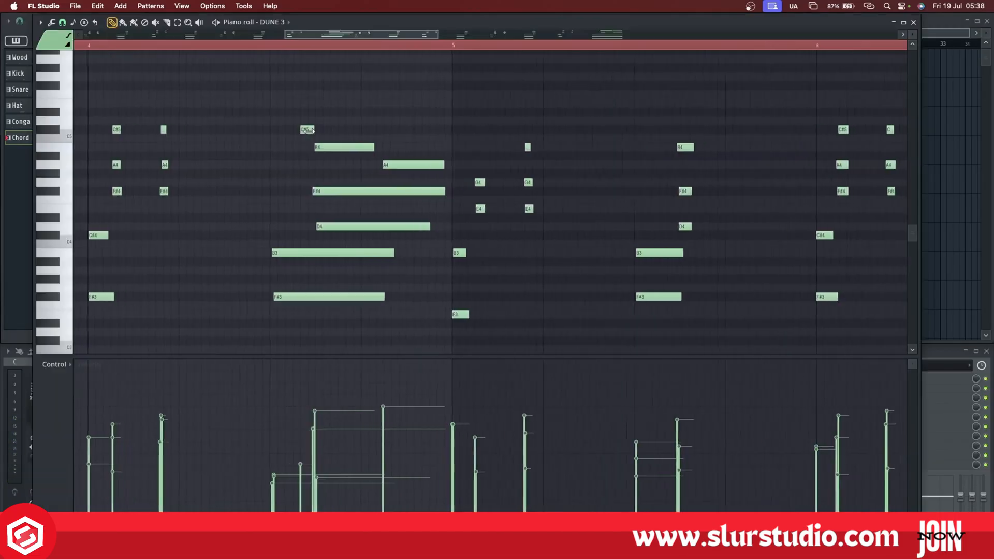
pyautogui.keyDown('ctrl'); pyautogui.scroll(5, 309, 131); pyautogui.keyUp('ctrl')
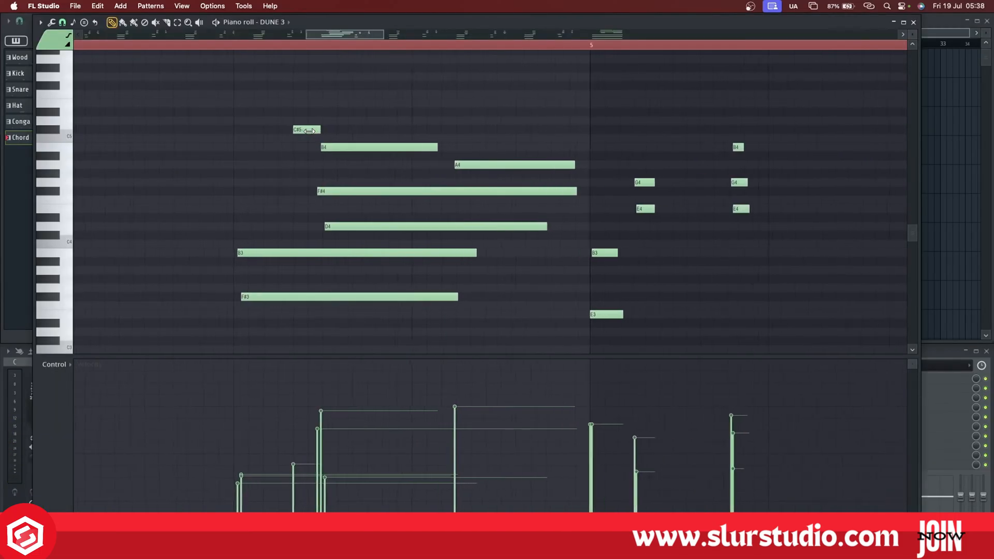
pyautogui.keyDown('ctrl'); pyautogui.scroll(-6, 311, 132); pyautogui.keyUp('ctrl')
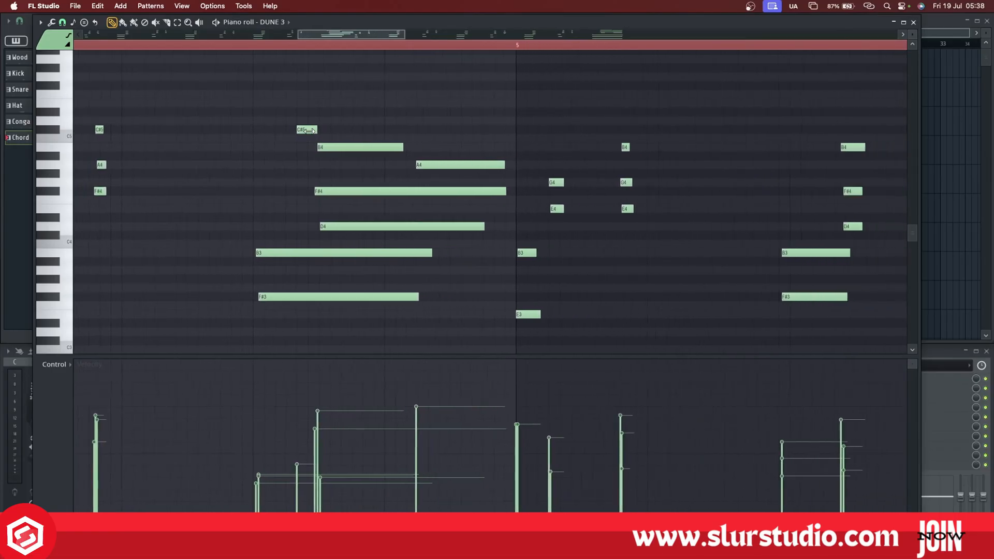
pyautogui.keyDown('ctrl'); pyautogui.scroll(-4, 311, 131); pyautogui.keyUp('ctrl')
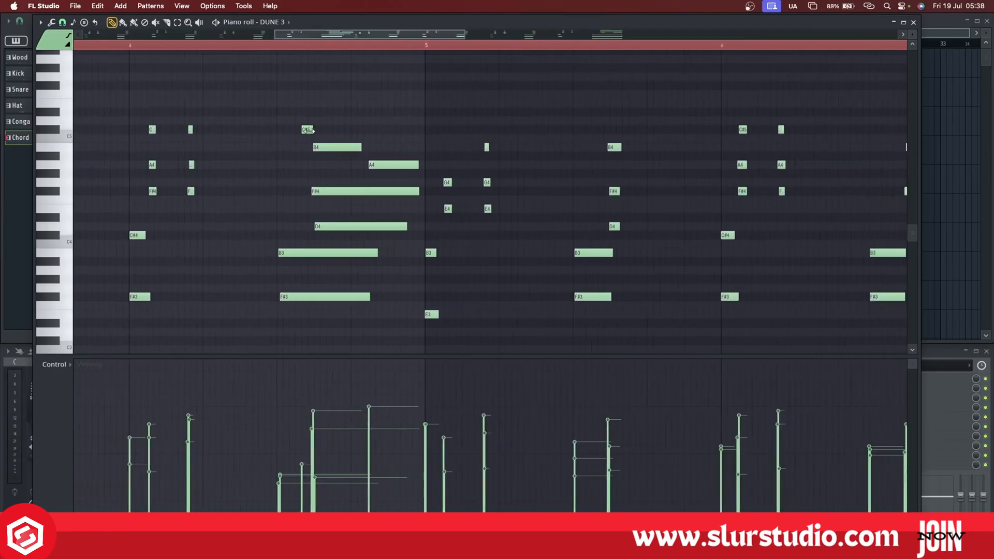
# Delete the short C#5 note just before the long B4 in bar 4, and select the second F#4, A4 and C#5 chord.
pyautogui.keyDown('ctrl'); pyautogui.scroll(-1, 311, 130); pyautogui.keyUp('ctrl')
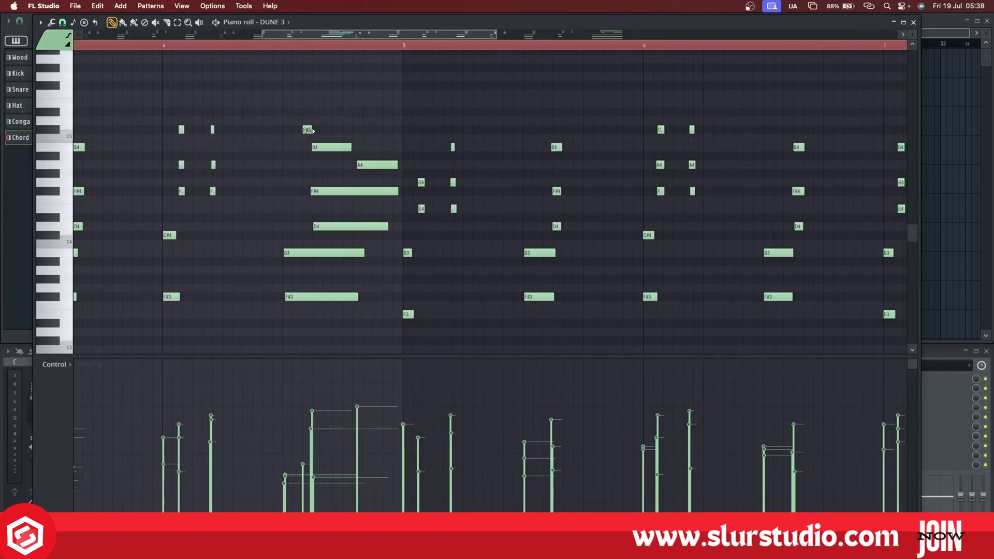
pyautogui.keyDown('ctrl'); pyautogui.scroll(3, 308, 131); pyautogui.keyUp('ctrl')
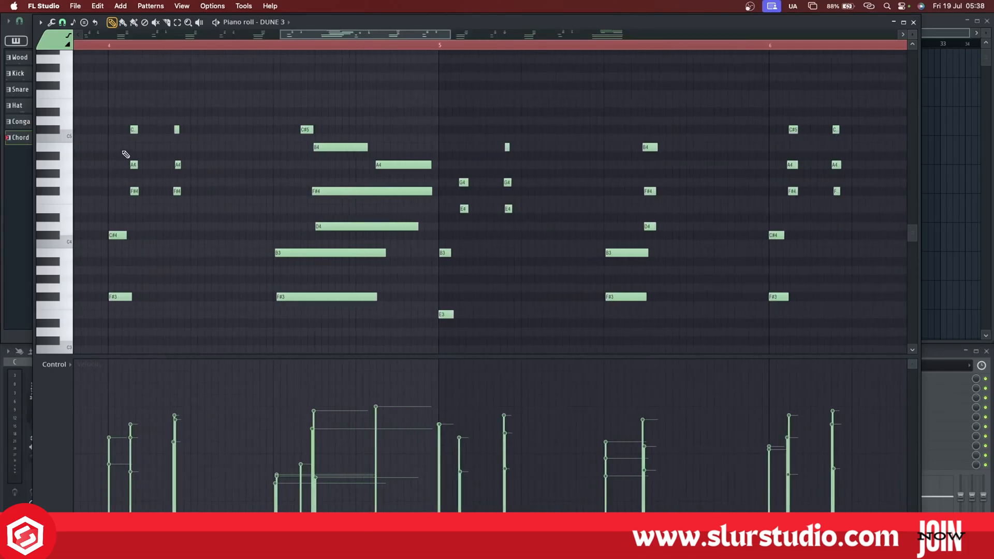
pyautogui.keyDown('ctrl'); pyautogui.scroll(4, 147, 155); pyautogui.keyUp('ctrl')
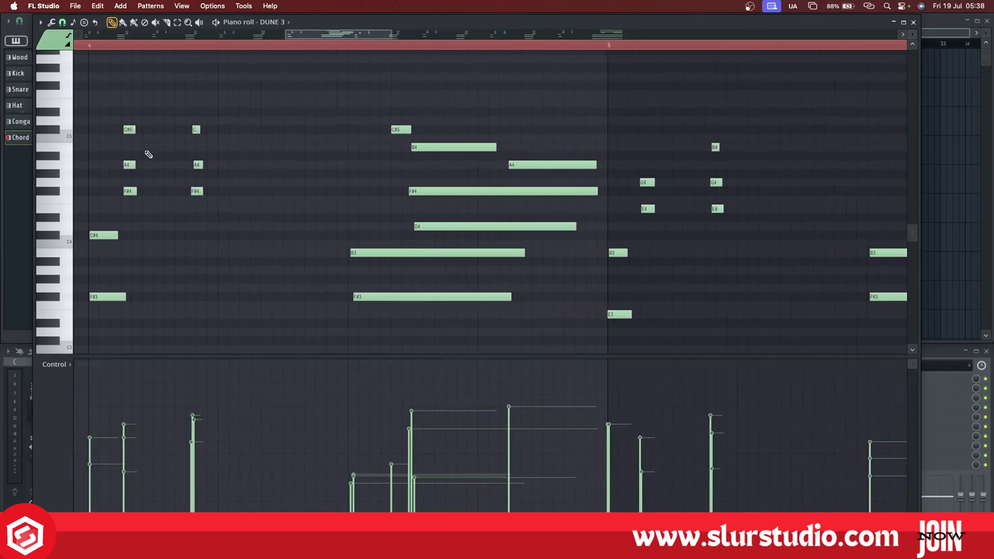
pyautogui.keyDown('ctrl'); pyautogui.scroll(4, 148, 154); pyautogui.keyUp('ctrl')
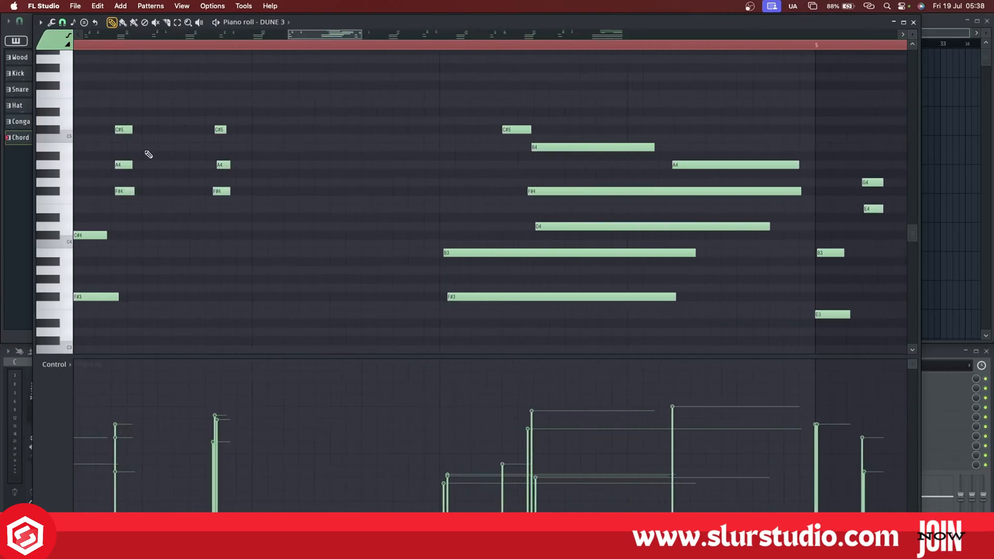
pyautogui.keyDown('ctrl'); pyautogui.scroll(2, 148, 154); pyautogui.keyUp('ctrl')
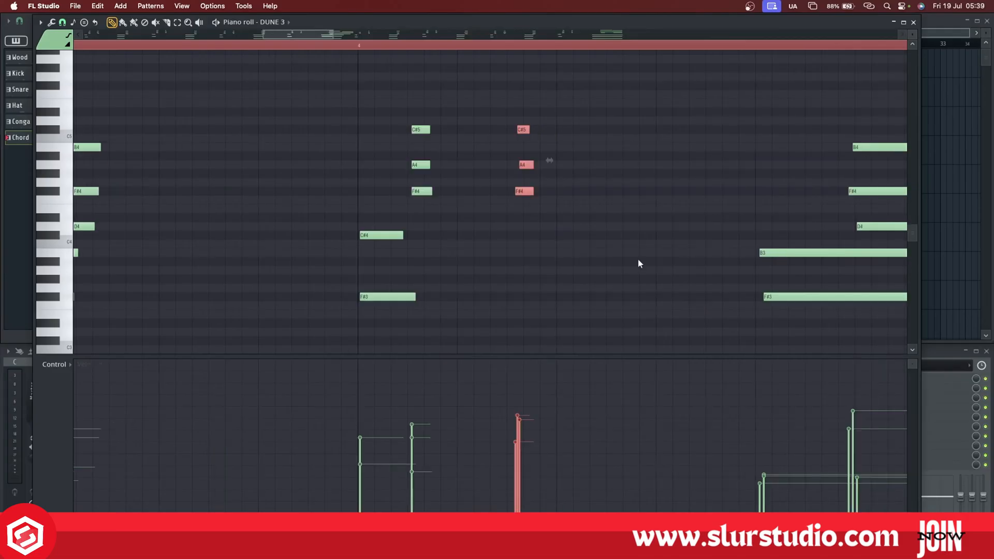
# Try quantizing the selected F#4, A4 and C#5 chord in bar 4, undoing the quantize each time.
pyautogui.hotkey('ctrl', 'q')
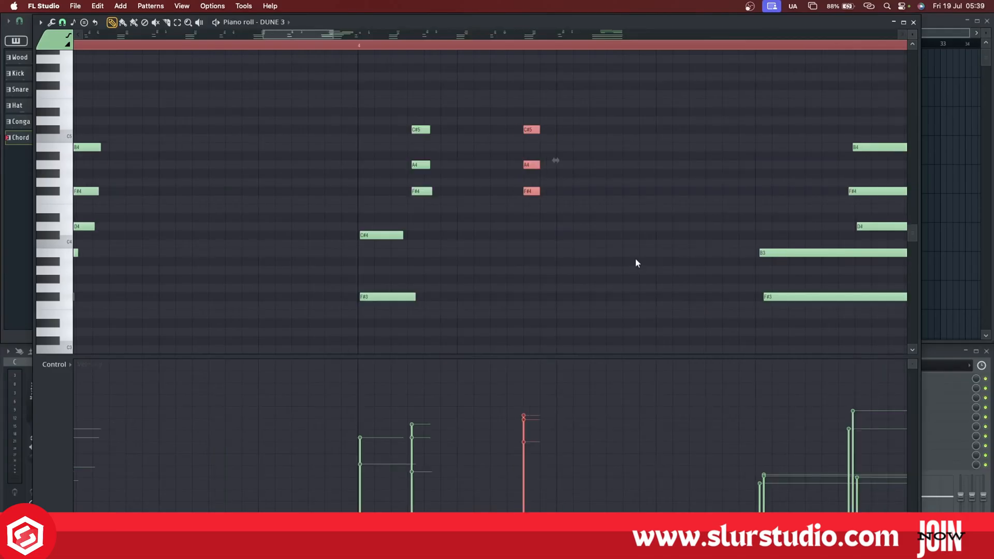
pyautogui.hotkey('ctrl', 'z')
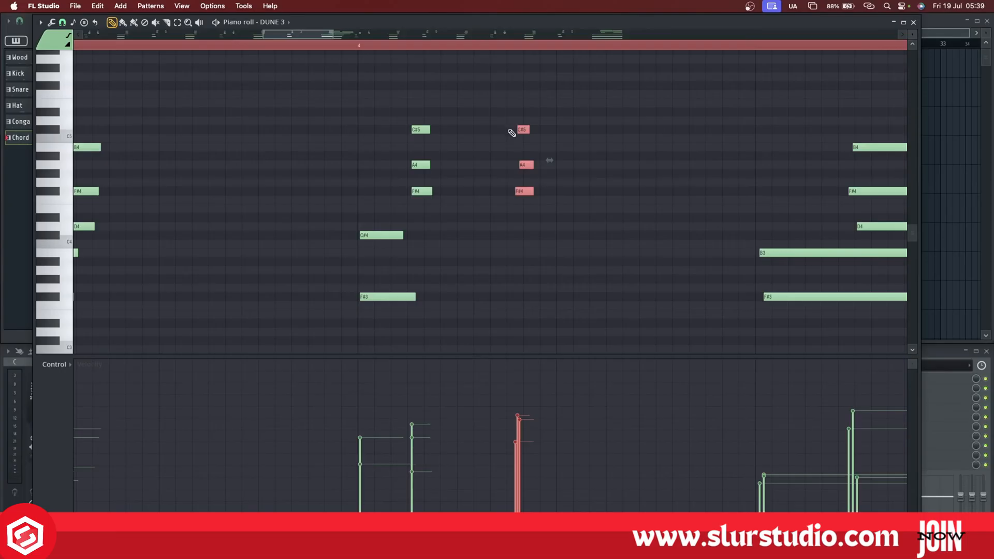
pyautogui.click(409, 45)
pyautogui.press('space')
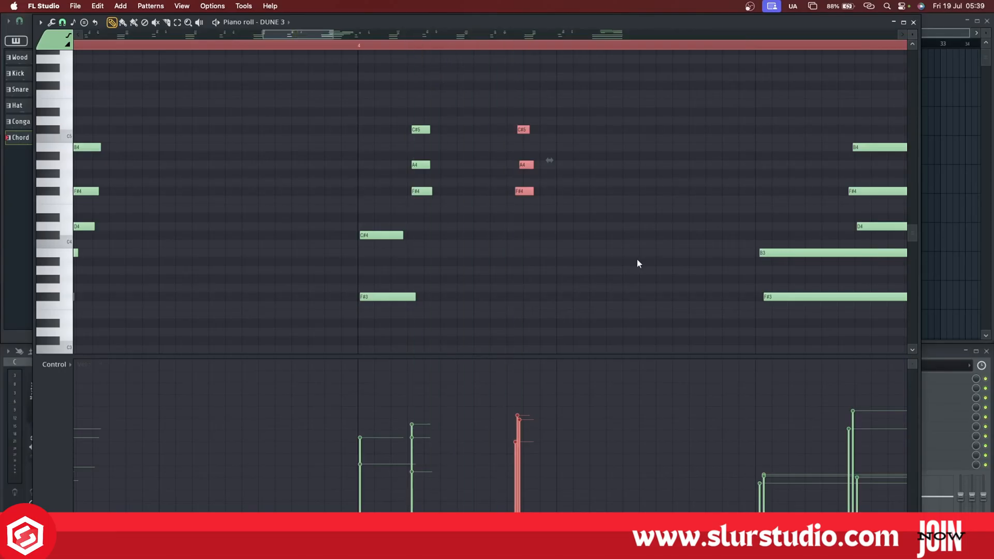
pyautogui.hotkey('ctrl', 'q')
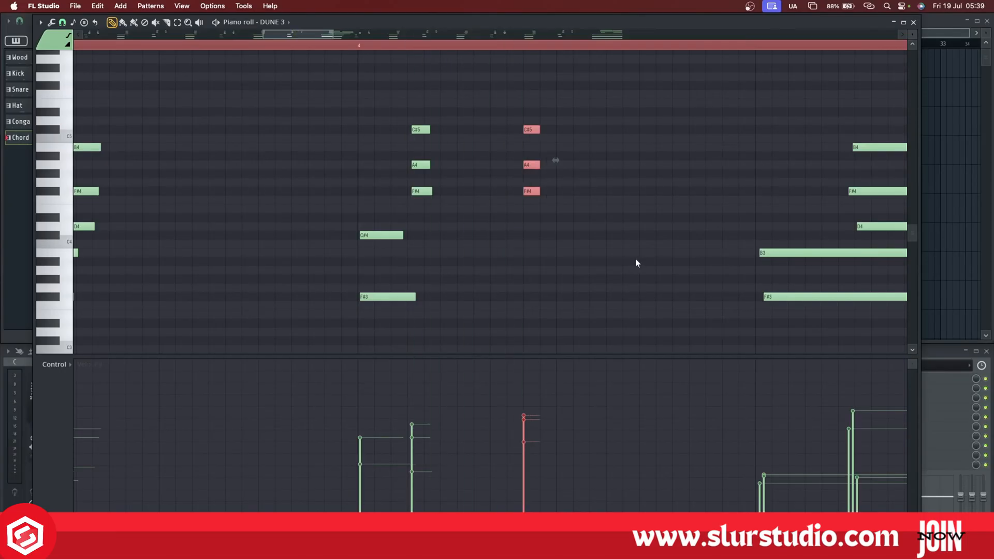
pyautogui.press('super+z')
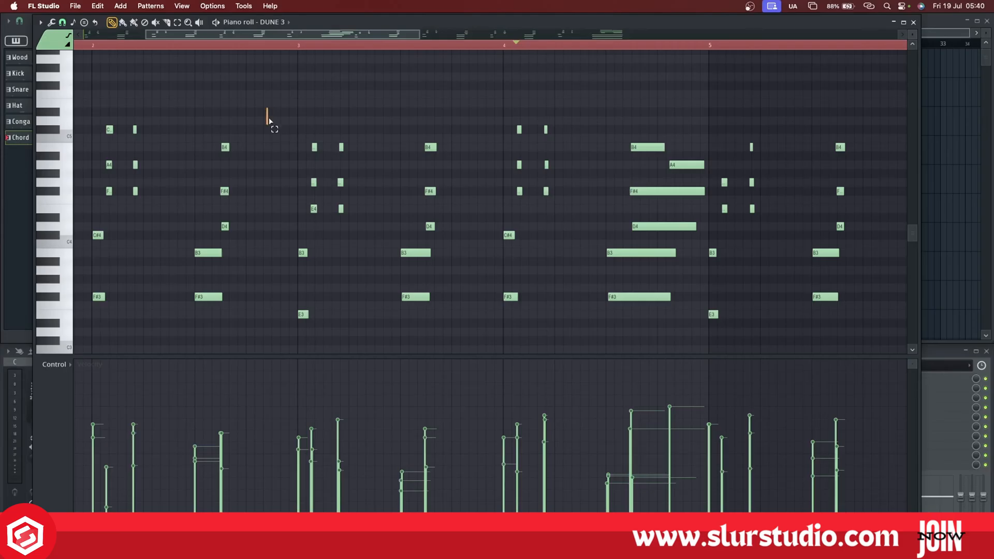
pyautogui.moveTo(266, 114); pyautogui.dragTo(592, 334)
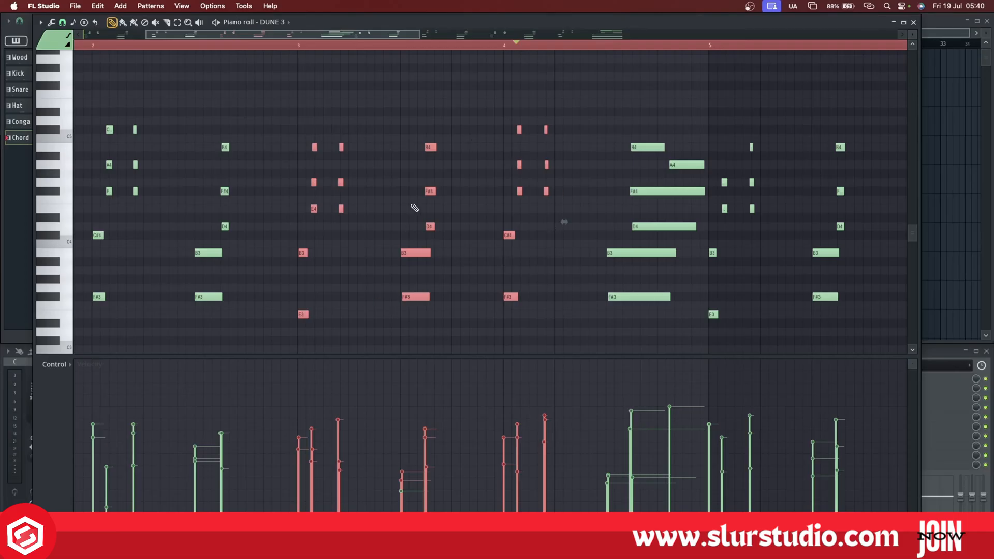
pyautogui.scroll(-4, 421, 184)
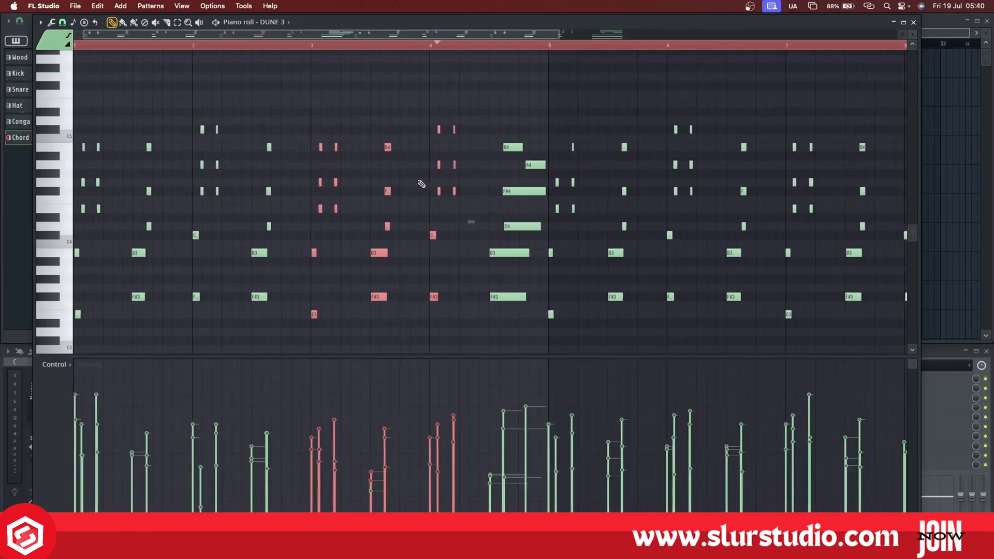
pyautogui.hotkey('ctrl', 'd')
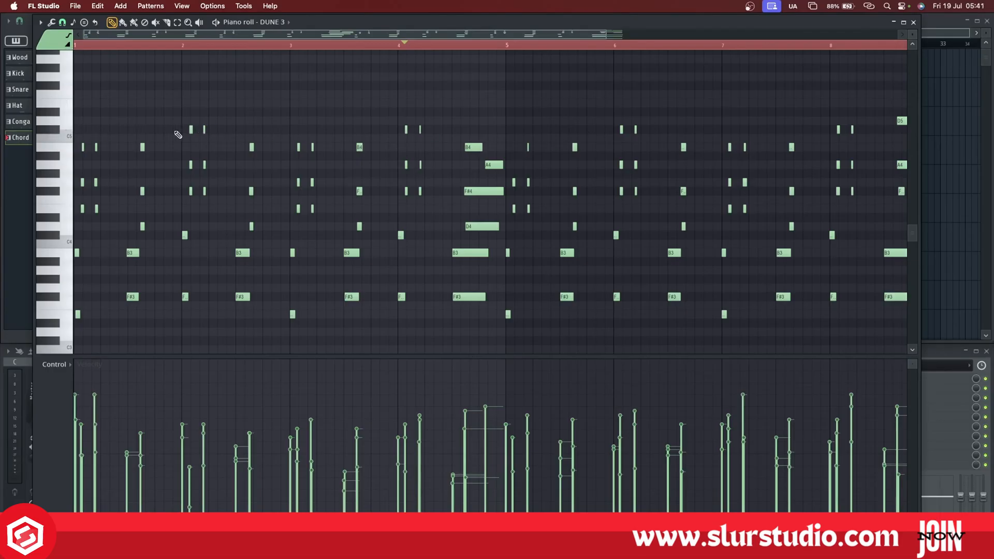
# Select every C#5 note in the pattern, replace that selection with every G4 note, and audition the G4 pitch.
pyautogui.keyDown('ctrl'); pyautogui.click(48, 133); pyautogui.keyUp('ctrl')
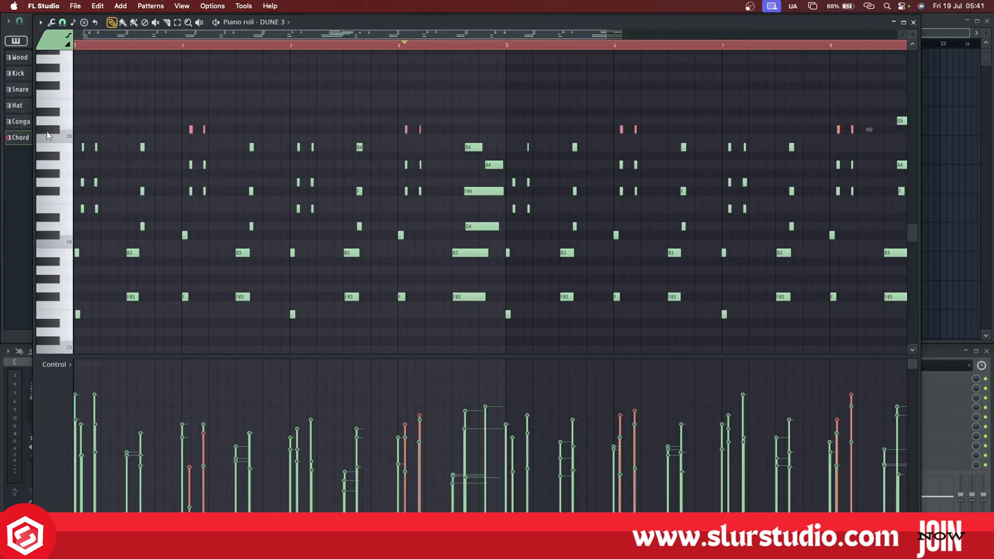
pyautogui.keyDown('super'); pyautogui.click(47, 132); pyautogui.keyUp('super')
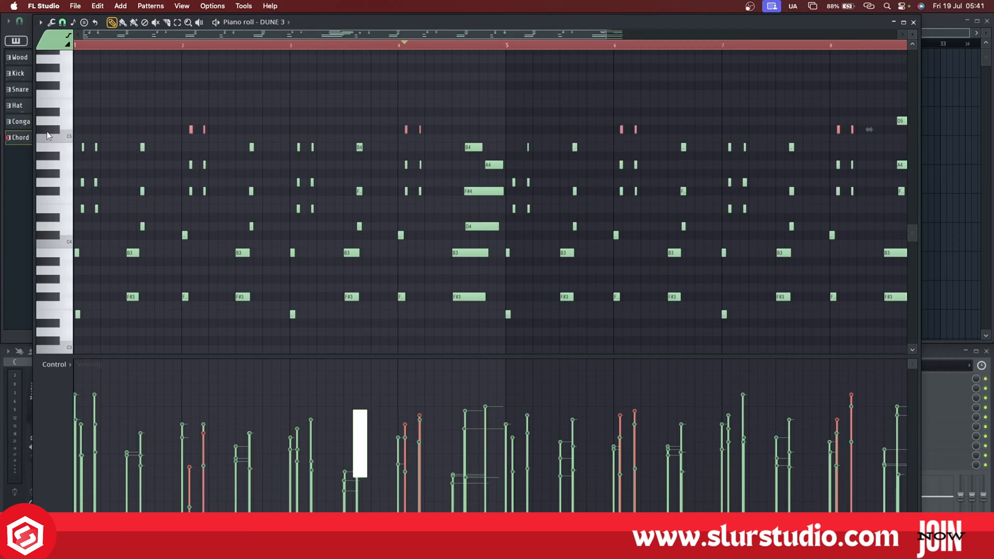
pyautogui.keyDown('super'); pyautogui.click(66, 183); pyautogui.keyUp('super')
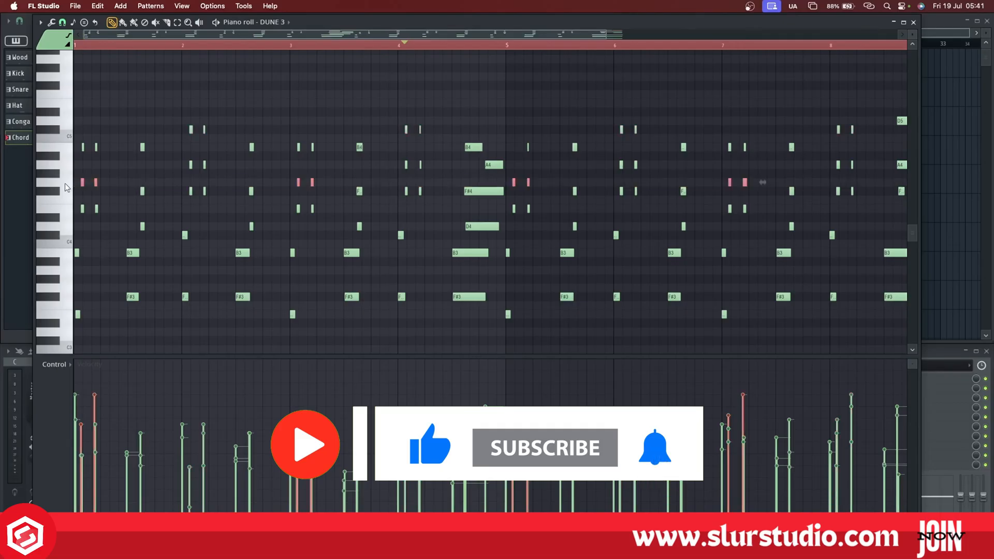
pyautogui.click(67, 184)
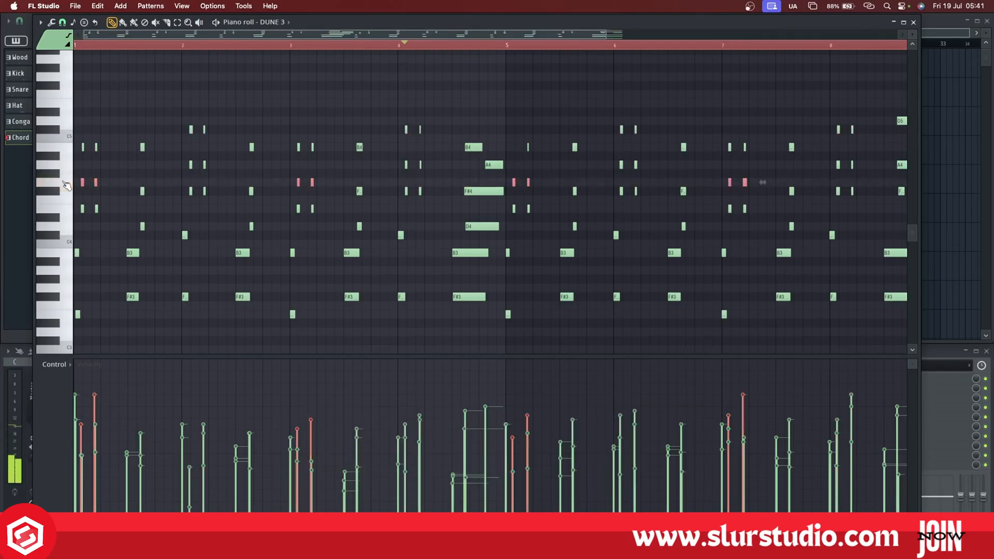
pyautogui.click(66, 184)
pyautogui.click(66, 184)
pyautogui.click(66, 184)
pyautogui.click(67, 184)
# Select all C#5 and D5 notes together, and replace that selection with every G4 note.
pyautogui.moveTo(63, 121); pyautogui.dragTo(54, 139)
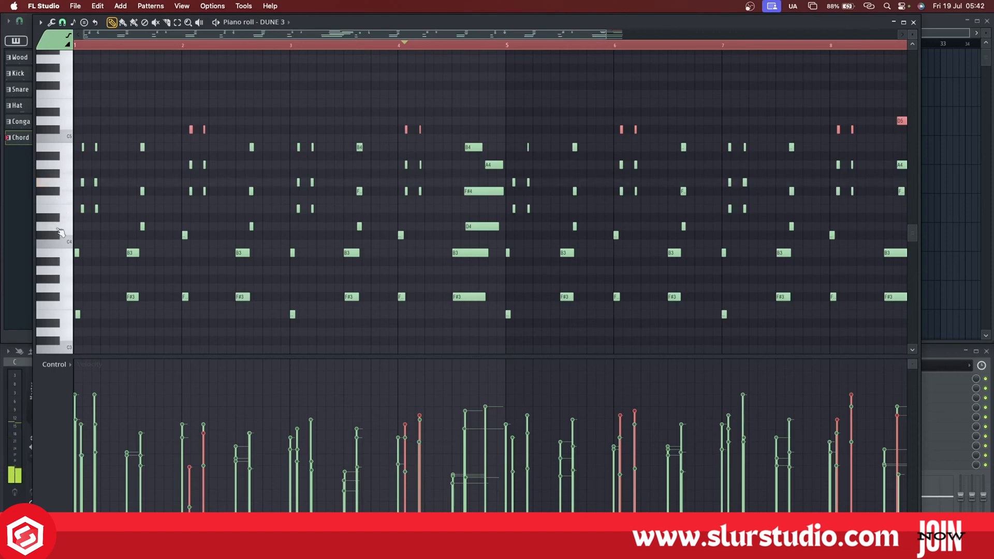
pyautogui.click(67, 259)
pyautogui.click(67, 259)
pyautogui.click(53, 184)
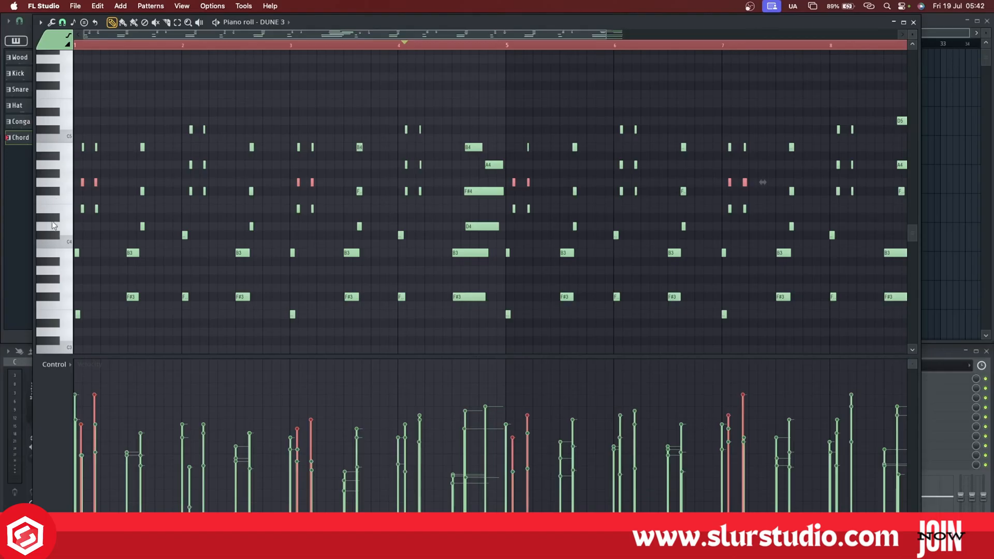
# Select every B3 note in the pattern, and replace that selection with every B2 note.
pyautogui.click(65, 254)
pyautogui.scroll(-5, 200, 166)
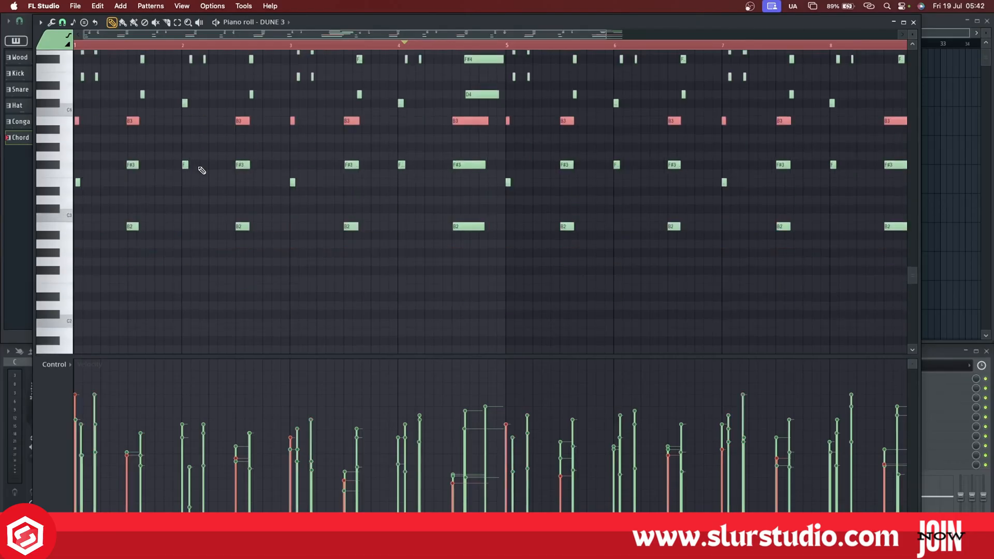
pyautogui.scroll(-2, 202, 171)
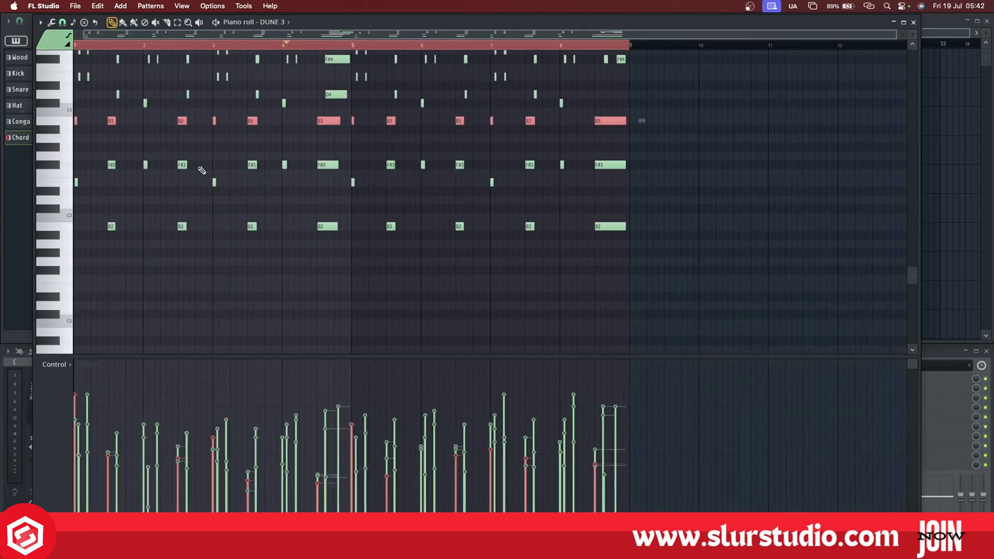
pyautogui.click(68, 231)
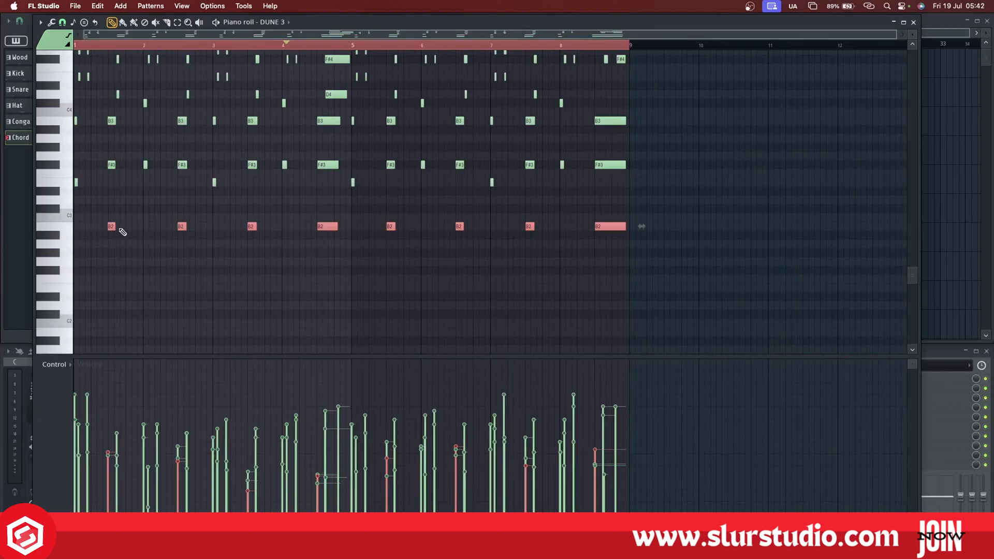
# Try transposing the selected B2 notes upward in octave steps.
pyautogui.scroll(5, 104, 231)
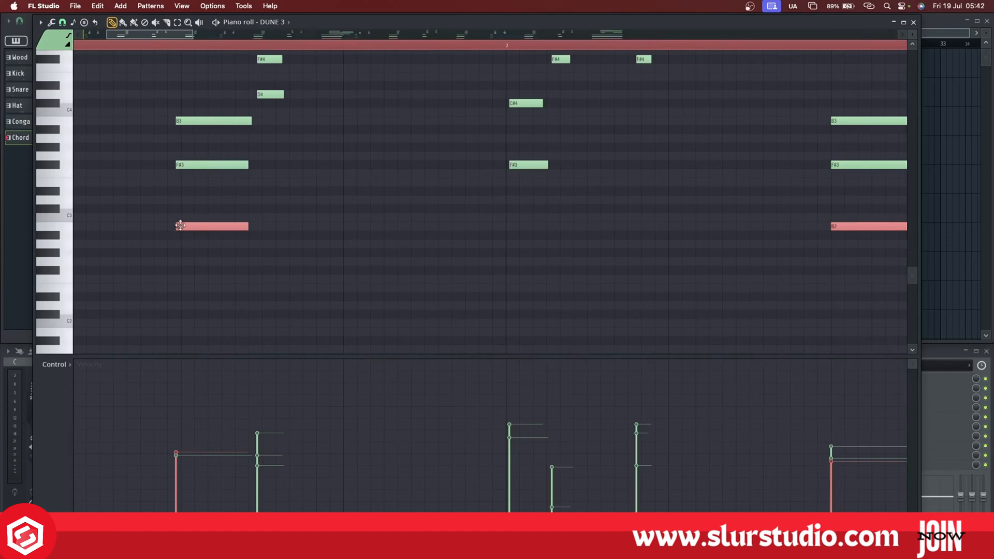
pyautogui.scroll(2, 250, 233)
pyautogui.scroll(-5, 251, 233)
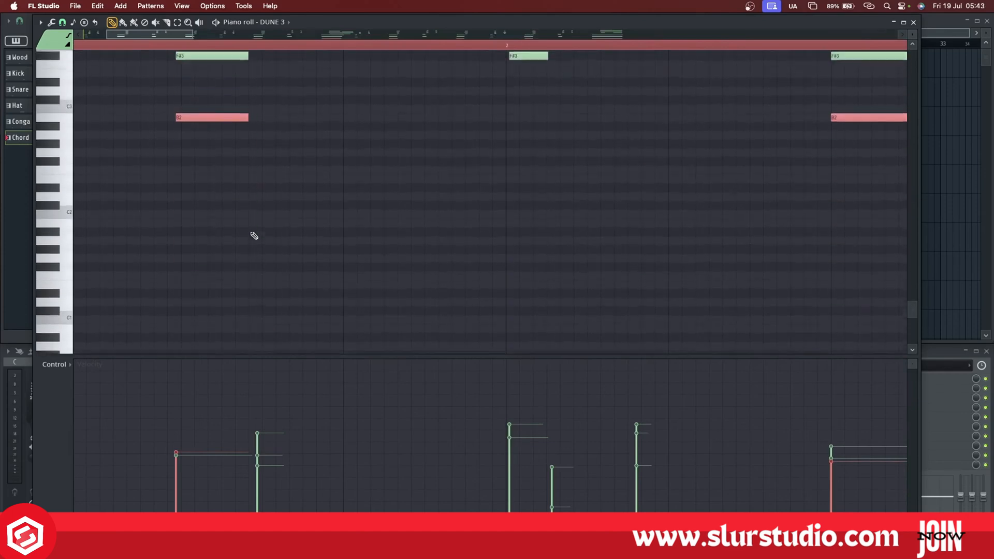
pyautogui.scroll(3, 252, 234)
pyautogui.scroll(4, 255, 236)
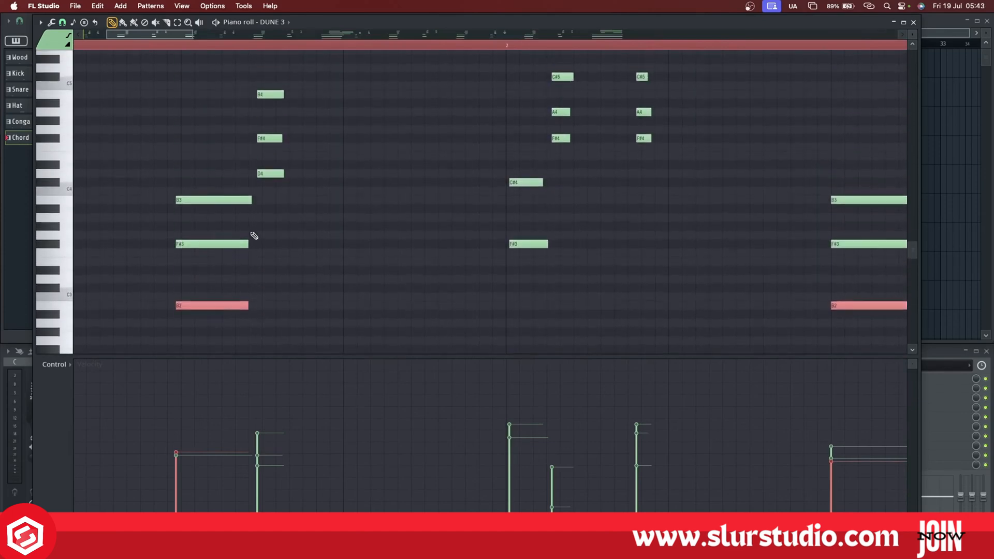
pyautogui.scroll(-2, 253, 234)
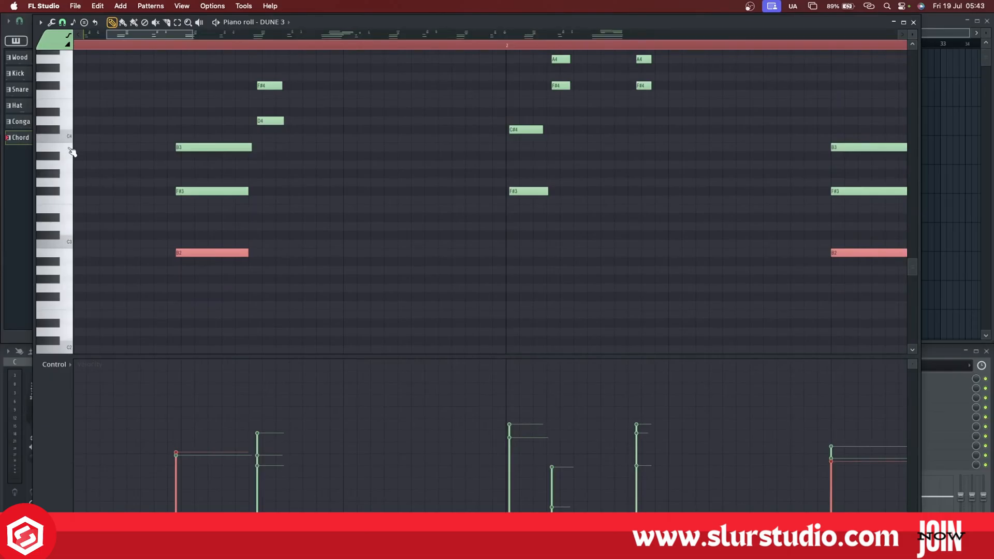
pyautogui.scroll(-2, 272, 278)
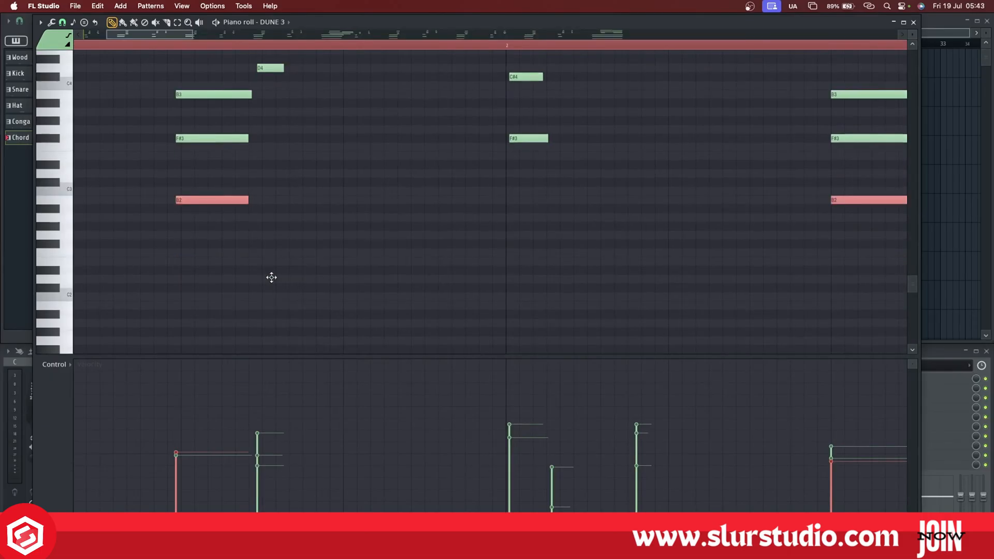
pyautogui.press('super+Up')
pyautogui.scroll(7, 275, 282)
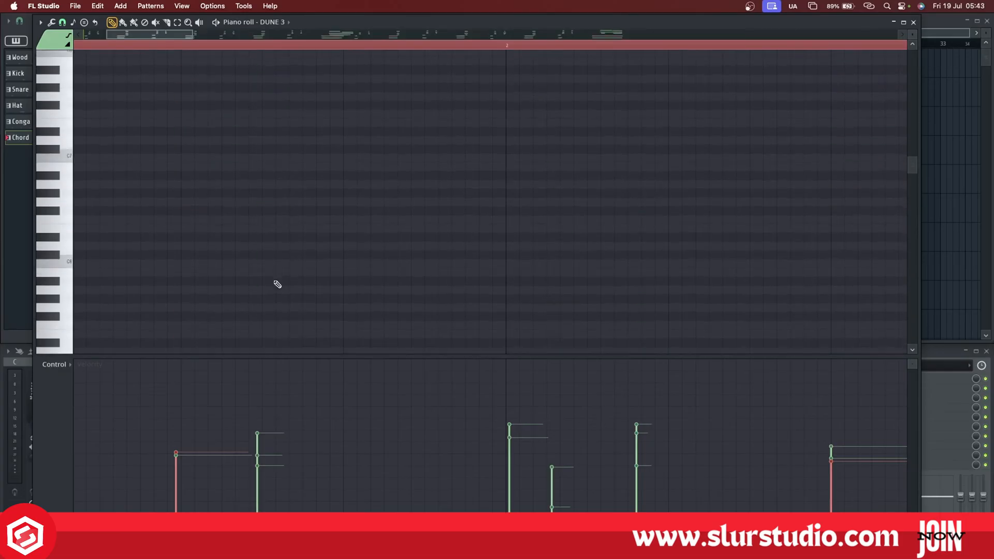
pyautogui.scroll(-7, 278, 284)
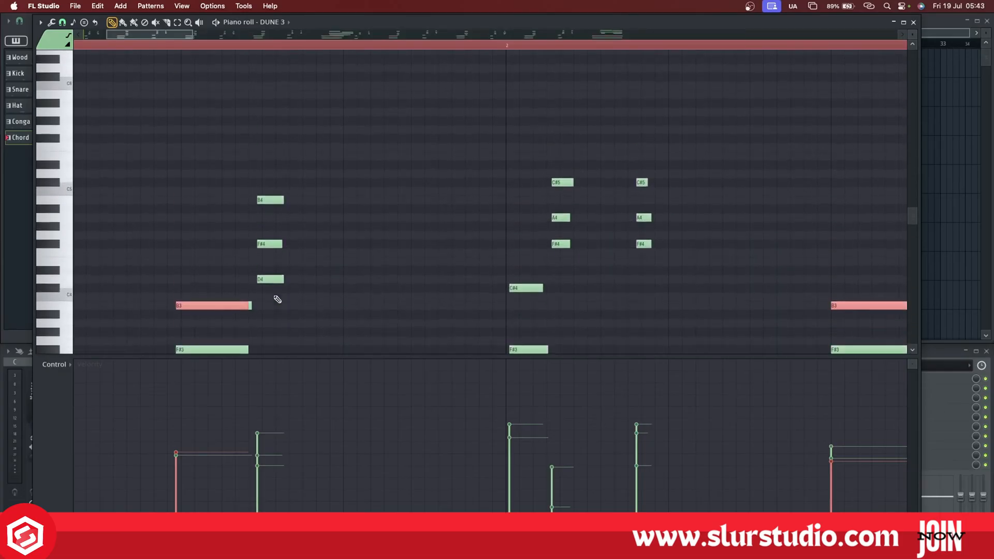
pyautogui.press('super+Up')
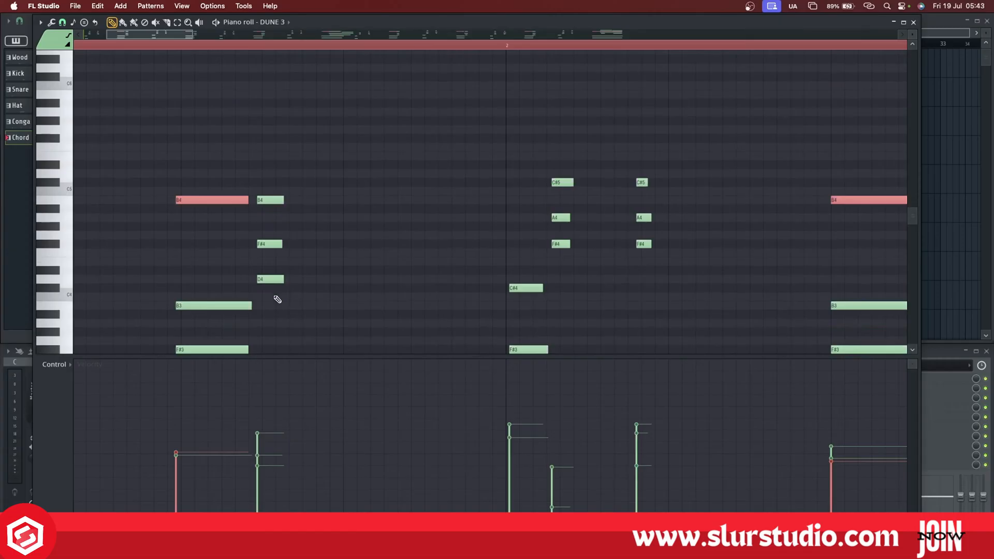
pyautogui.scroll(3, 278, 299)
pyautogui.press('super+Up')
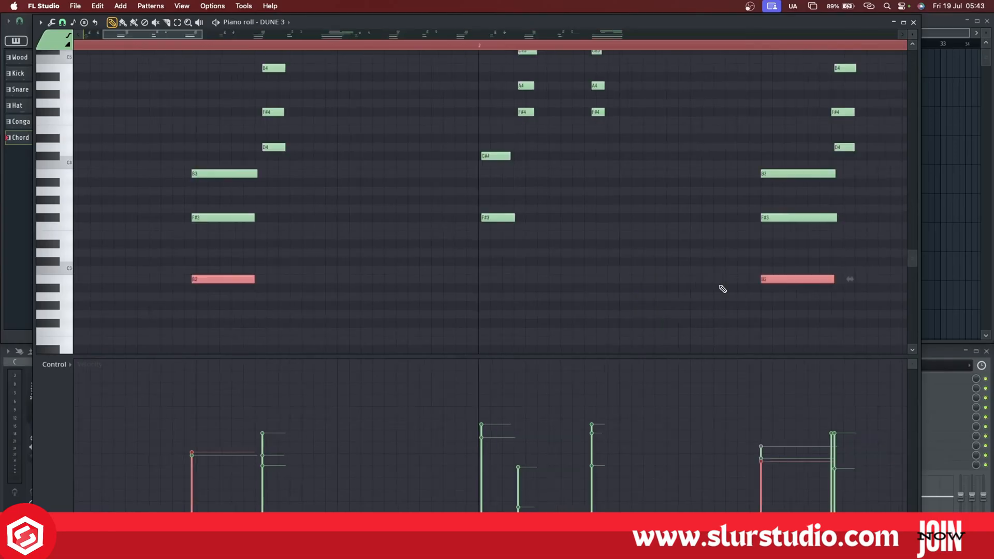
# Try shifting the selected B2 notes up and back down in semitone steps.
pyautogui.scroll(1, 723, 289)
pyautogui.scroll(-1, 723, 289)
pyautogui.press('Up')
pyautogui.press('Down')
pyautogui.press('Up')
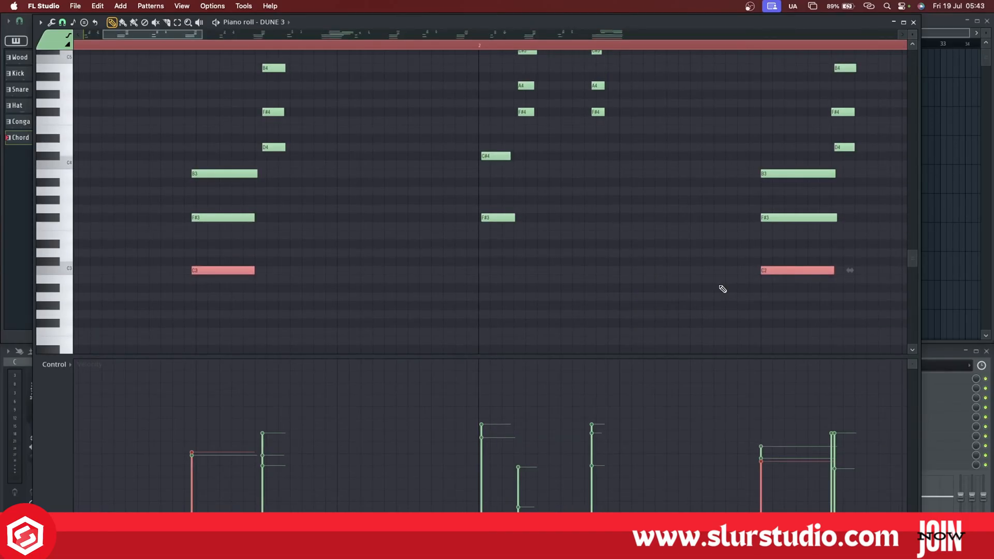
pyautogui.press('Up')
pyautogui.press('Down')
pyautogui.press('Down')
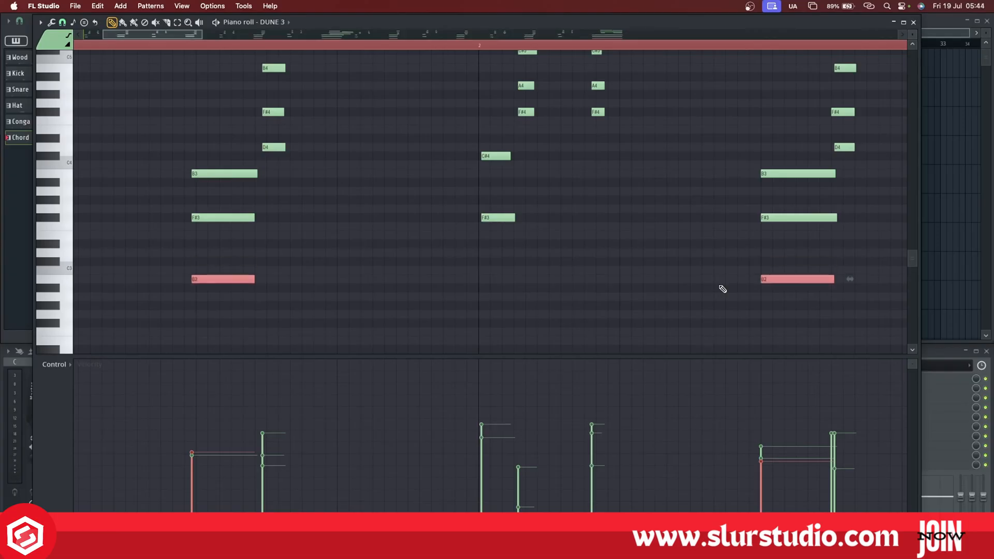
# Deselect the B2 notes in the Chord pattern.
pyautogui.scroll(-4, 455, 233)
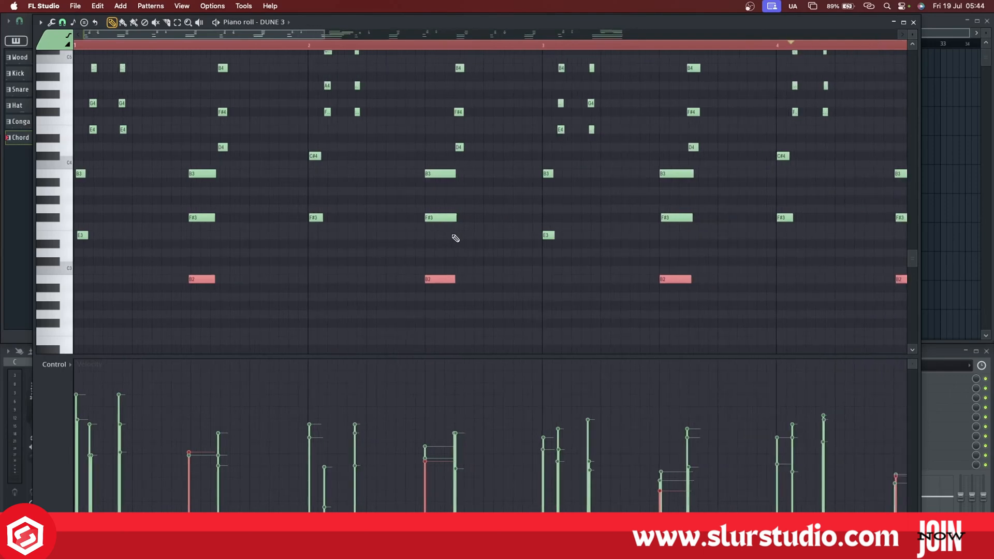
pyautogui.scroll(-3, 456, 238)
pyautogui.scroll(3, 456, 238)
pyautogui.scroll(4, 455, 238)
pyautogui.keyDown('super'); pyautogui.click(426, 277); pyautogui.keyUp('super')
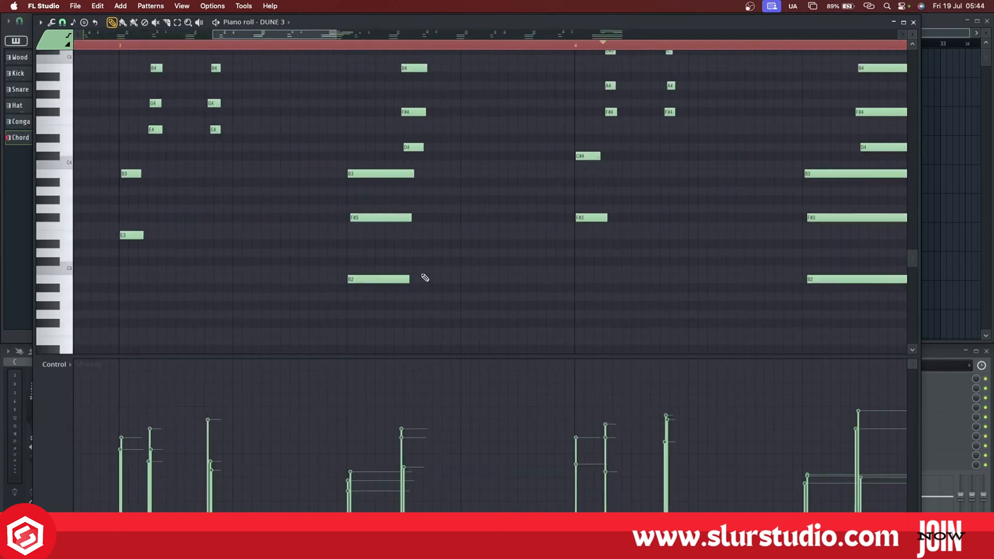
# Try quick-quantizing the recorded chord notes to the grid.
pyautogui.hotkey('ctrl', 'q')
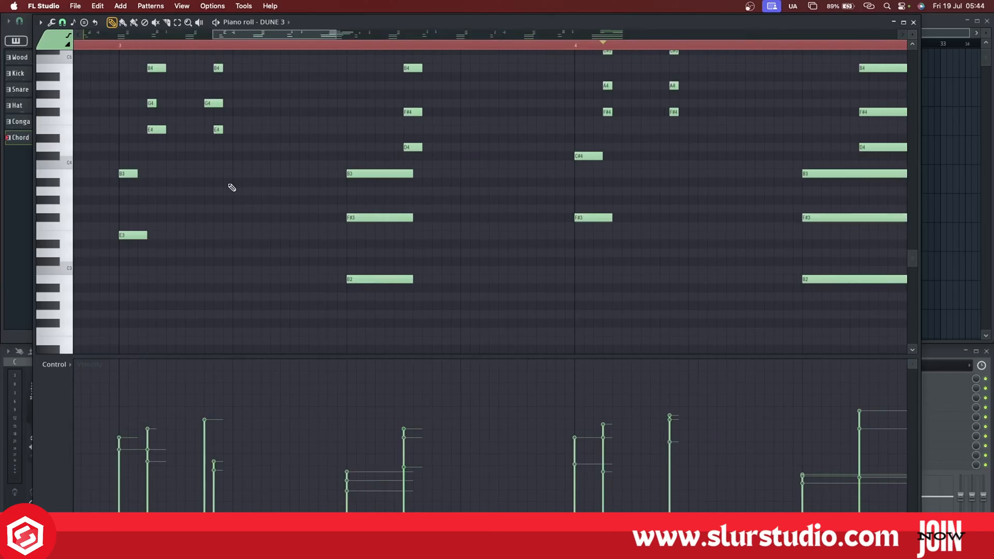
pyautogui.scroll(3, 220, 167)
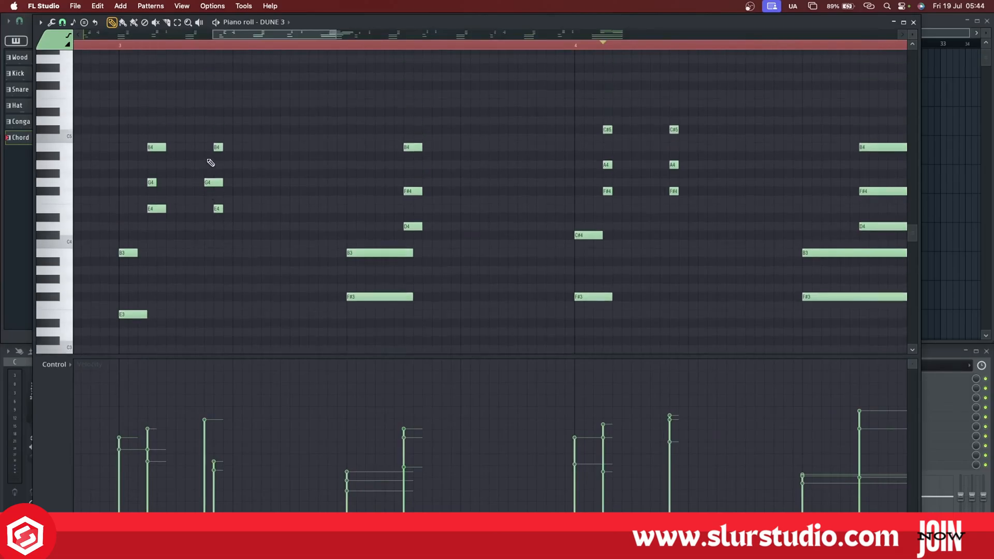
# Nudge the G4 note of the second short chord in bar 3 slightly later, in line with its chord.
pyautogui.scroll(2, 219, 183)
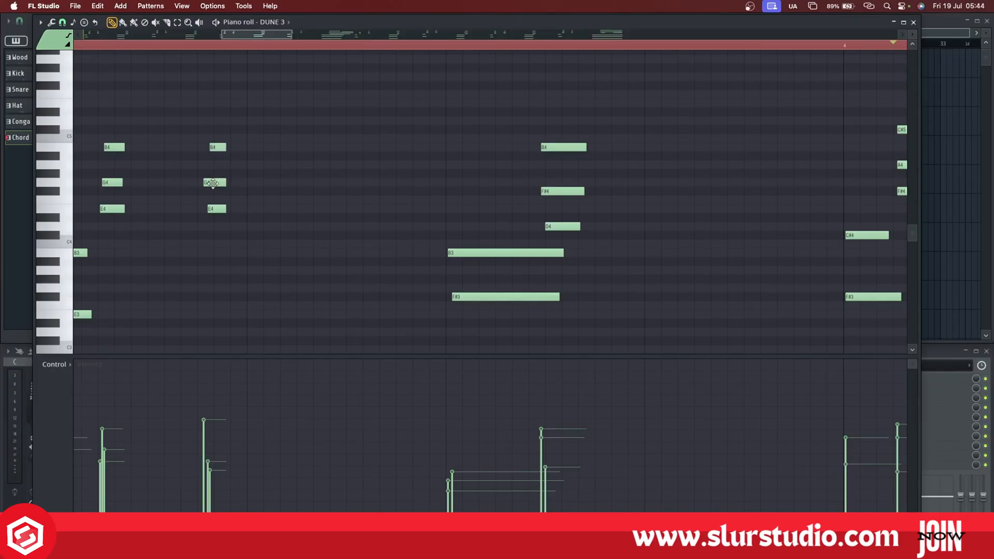
pyautogui.moveTo(213, 183); pyautogui.dragTo(217, 184)
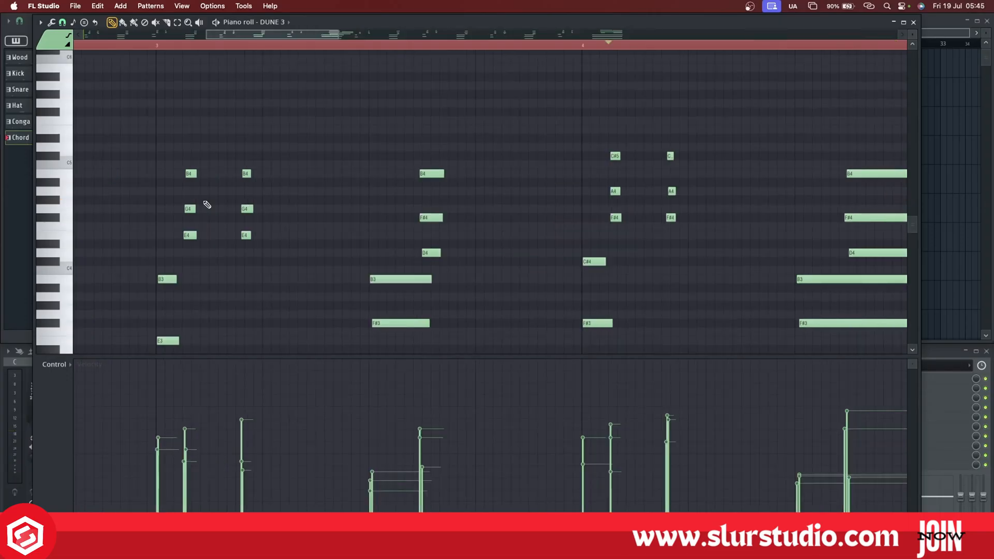
# Open the quantizer for the Chord notes and adjust its start time, sensitivity and duration strengths.
pyautogui.hotkey('alt', 'q')
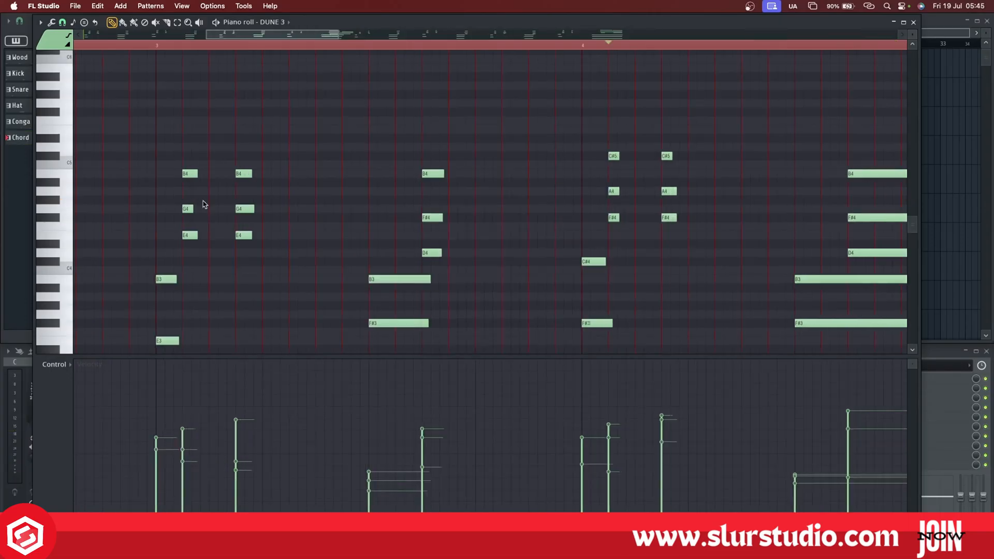
pyautogui.moveTo(469, 216); pyautogui.dragTo(338, 113)
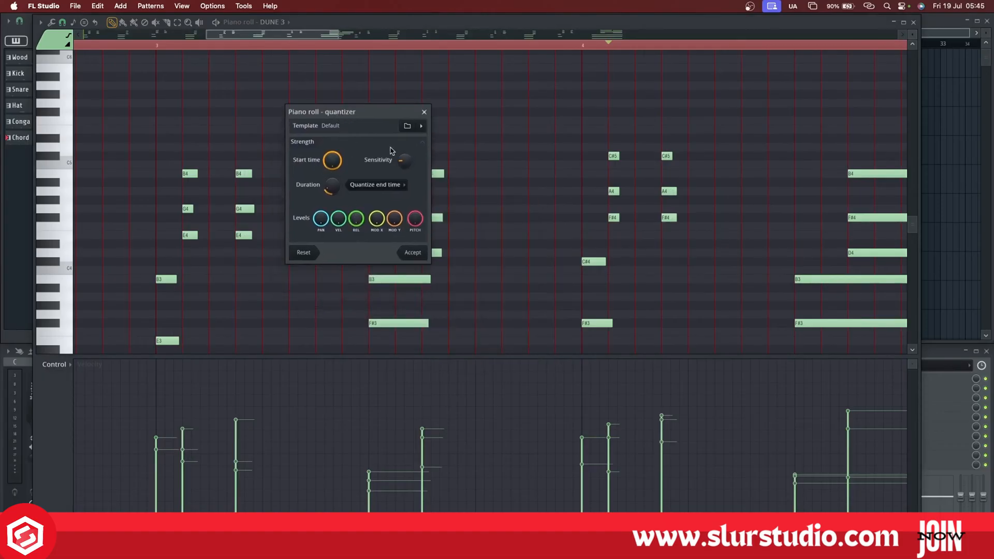
pyautogui.moveTo(362, 115); pyautogui.dragTo(382, 99)
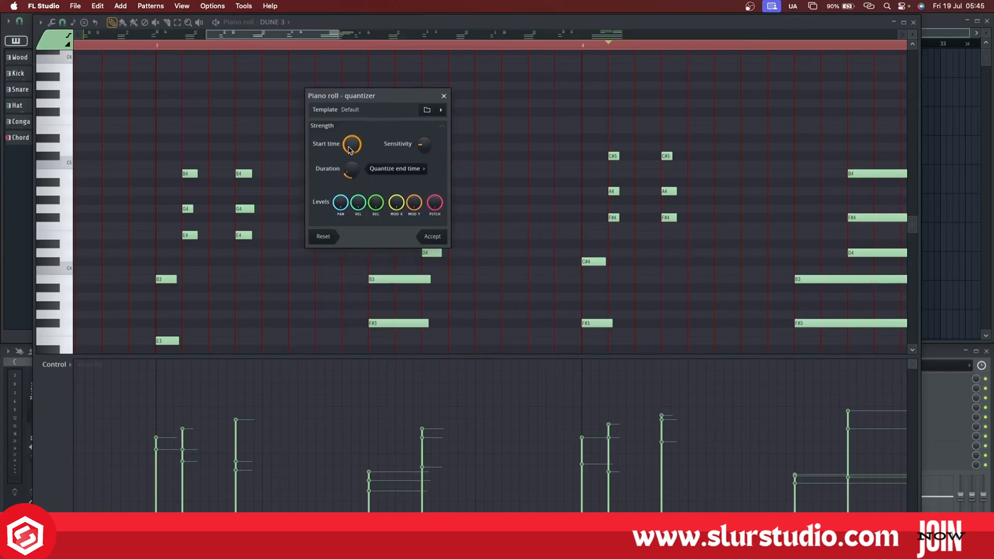
pyautogui.moveTo(352, 144)
pyautogui.mouseDown()
pyautogui.moveTo(351, 176)
pyautogui.moveTo(352, 140)
pyautogui.mouseUp()
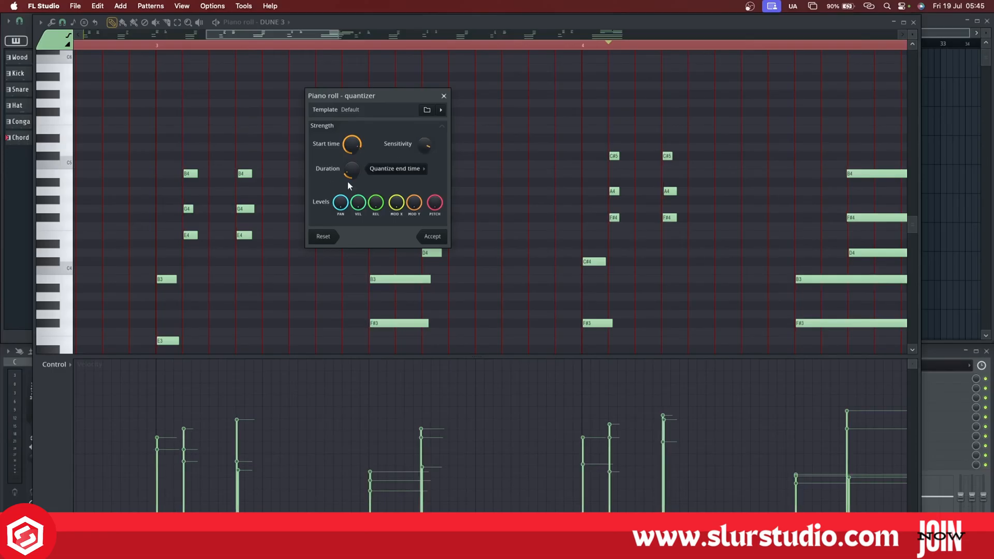
pyautogui.moveTo(351, 173); pyautogui.dragTo(351, 186)
# Try the quantizer's pan, release and pitch level controls to see which note property each one affects.
pyautogui.click(340, 204)
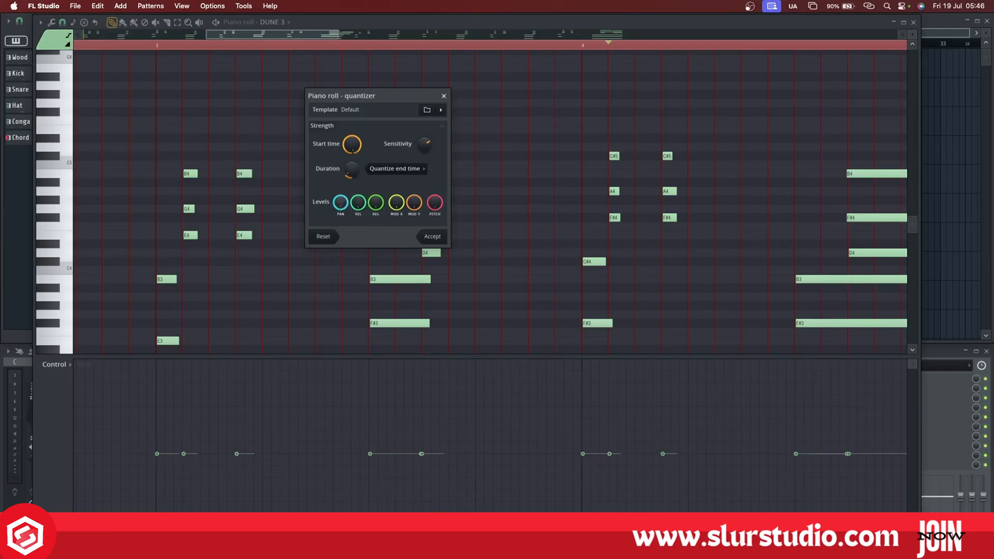
pyautogui.moveTo(340, 204); pyautogui.dragTo(340, 189)
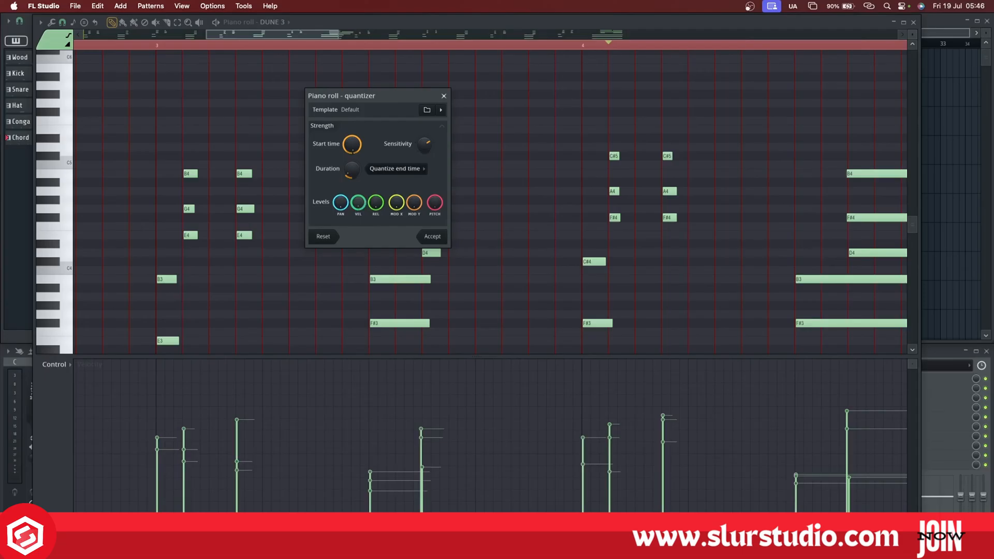
pyautogui.click(376, 202)
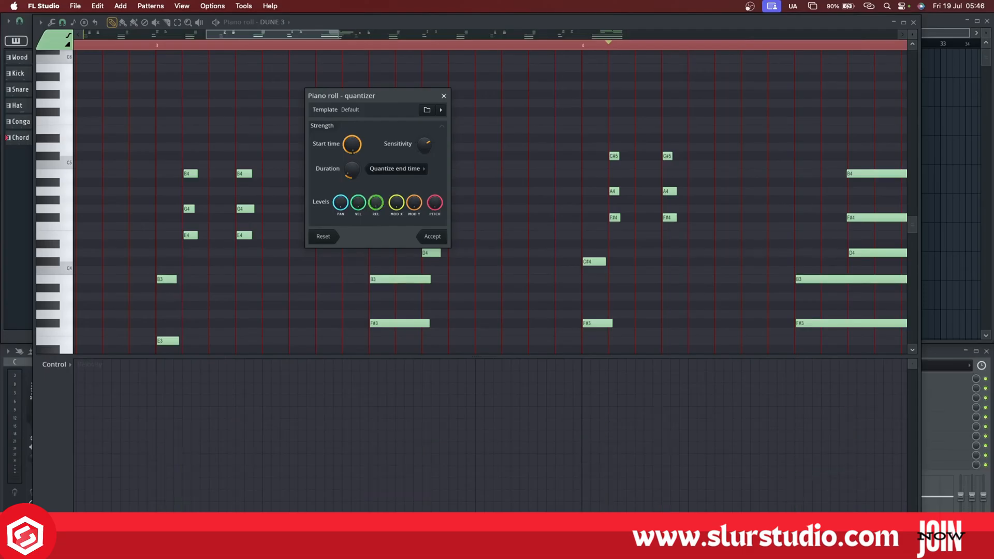
pyautogui.click(436, 202)
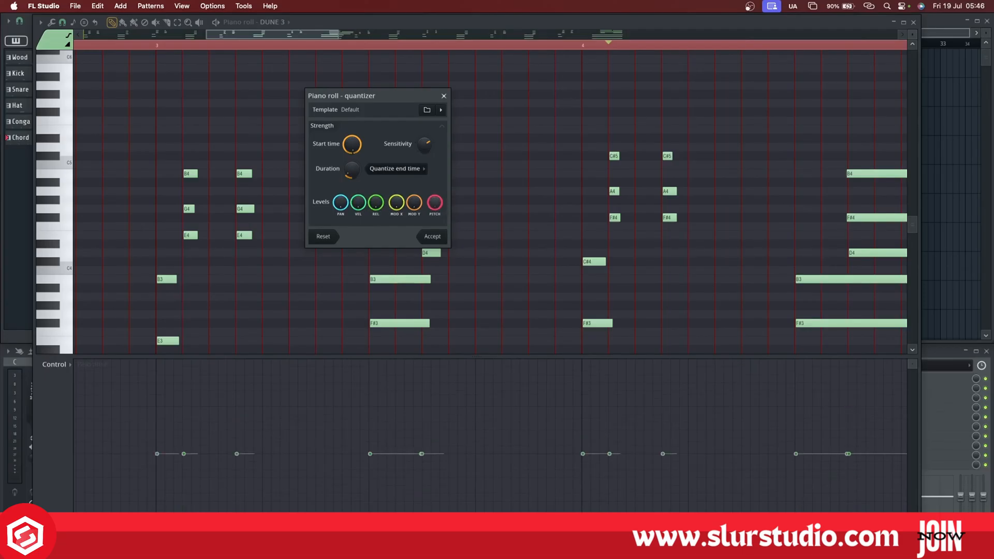
# Try the Leave duration, Leave end time and Quantize duration modes in the quantizer.
pyautogui.click(407, 170)
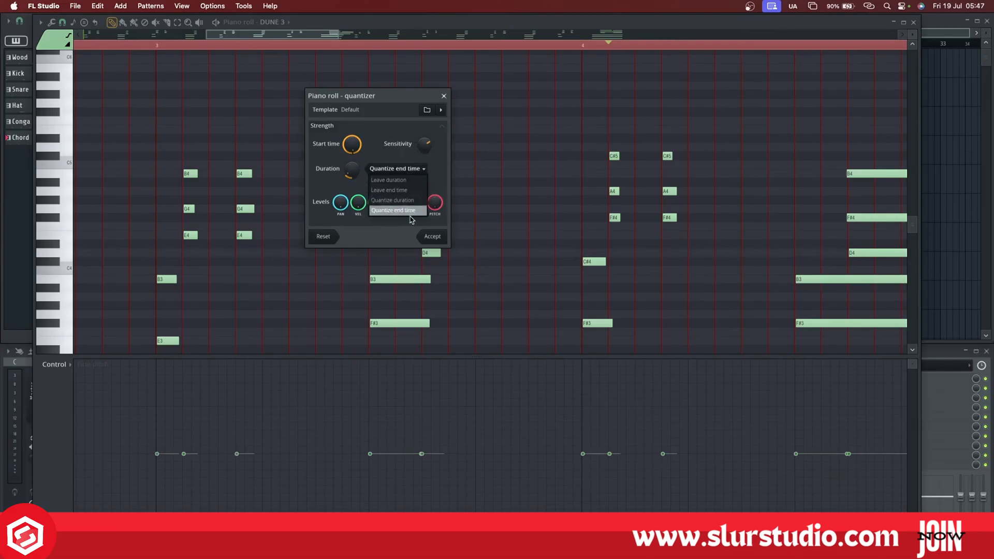
pyautogui.click(402, 182)
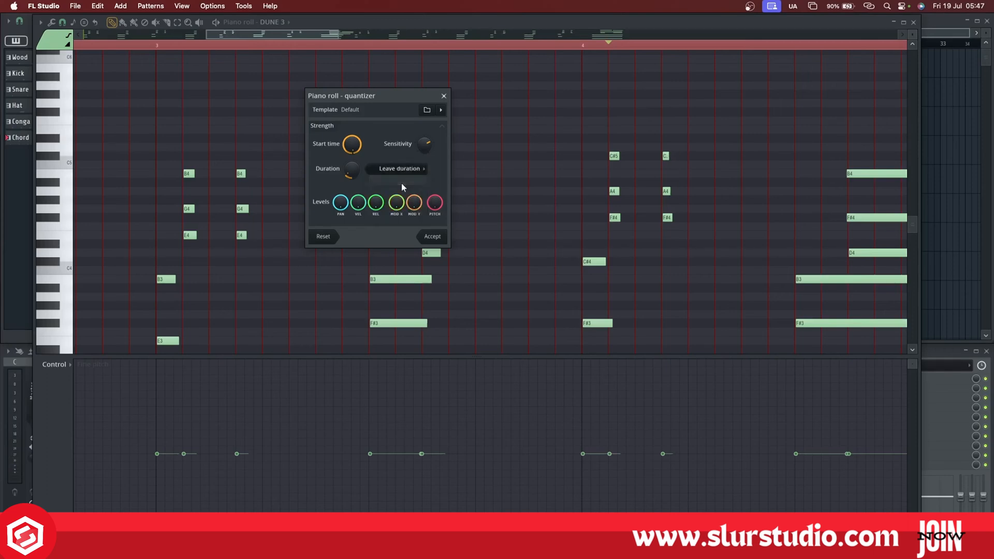
pyautogui.click(405, 169)
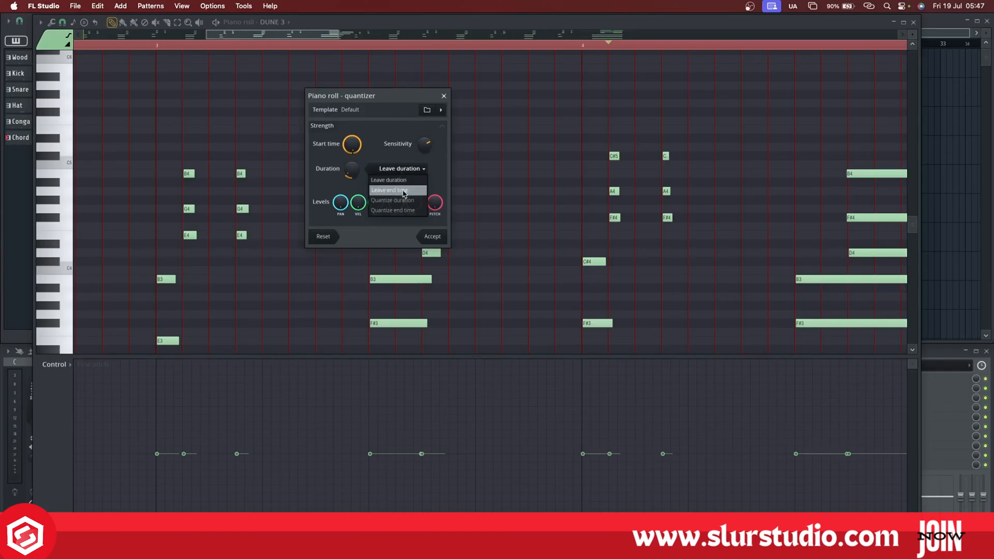
pyautogui.click(402, 191)
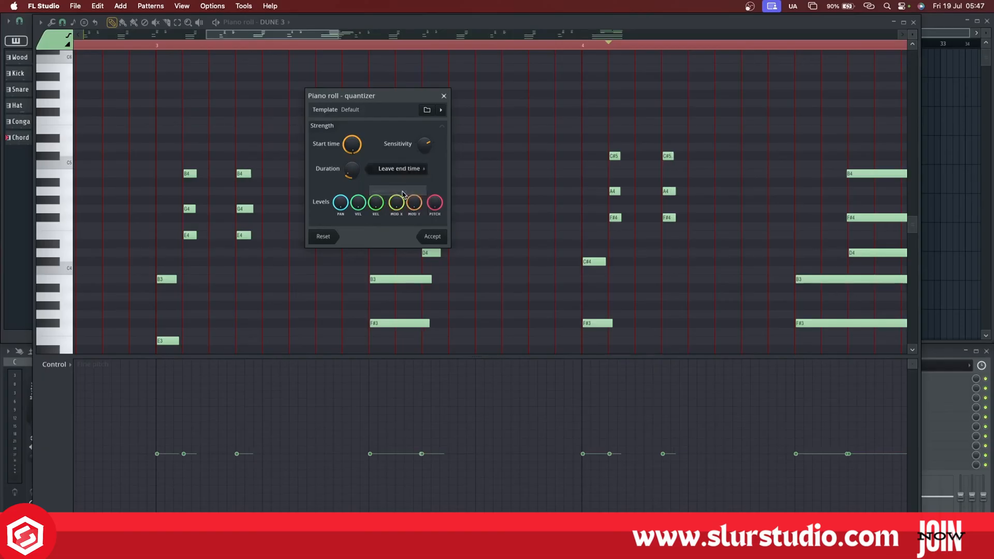
pyautogui.click(406, 170)
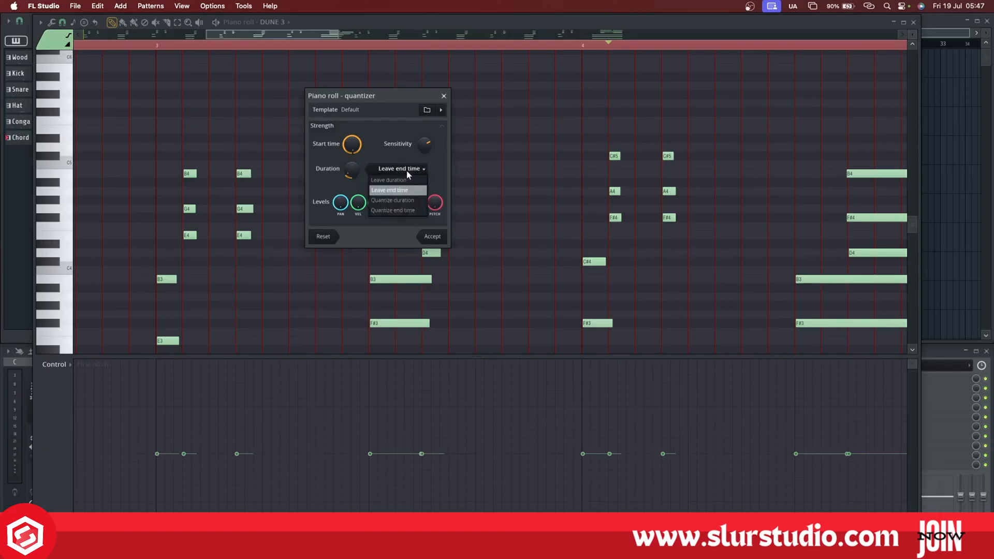
pyautogui.click(409, 205)
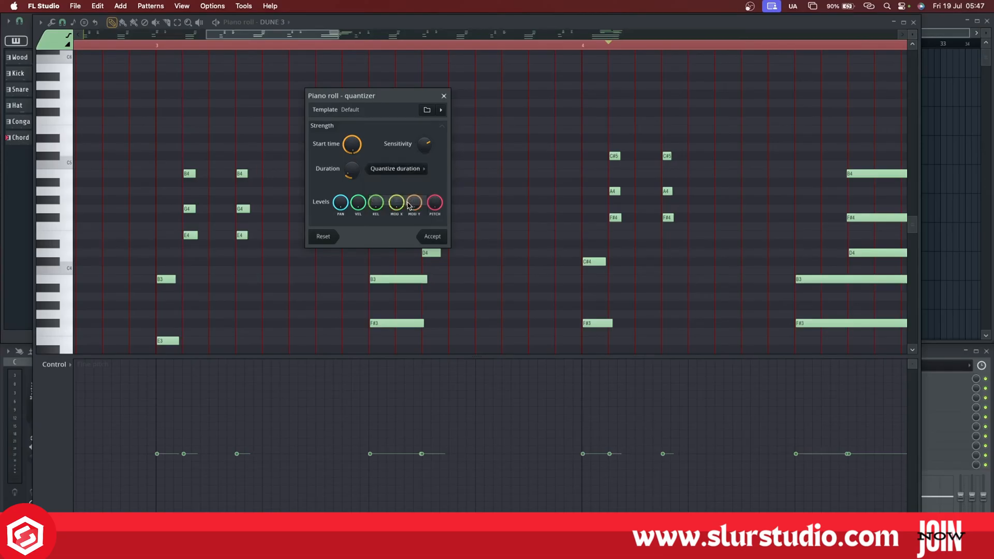
# Set the quantizer's duration mode to Quantize end time and apply the quantization to the chords.
pyautogui.click(404, 171)
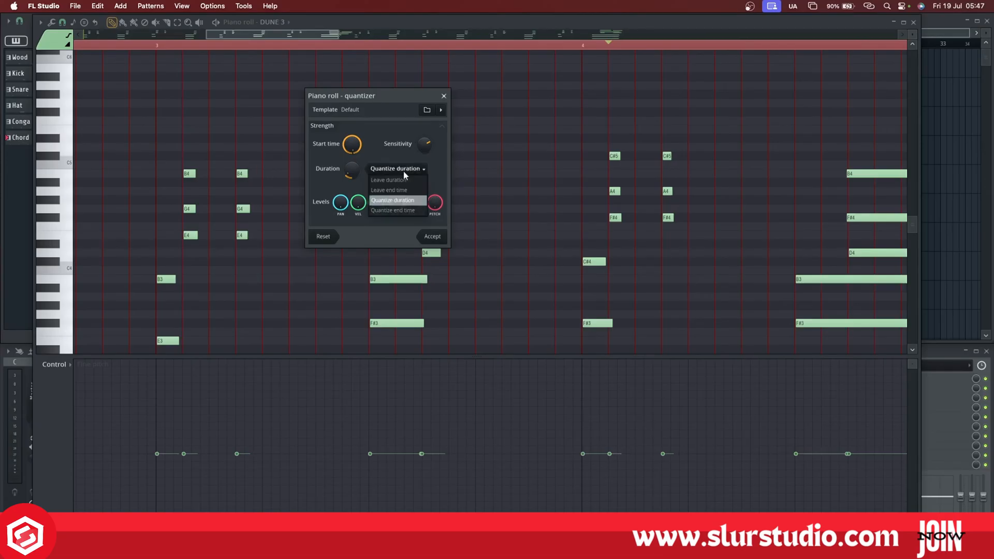
pyautogui.click(407, 211)
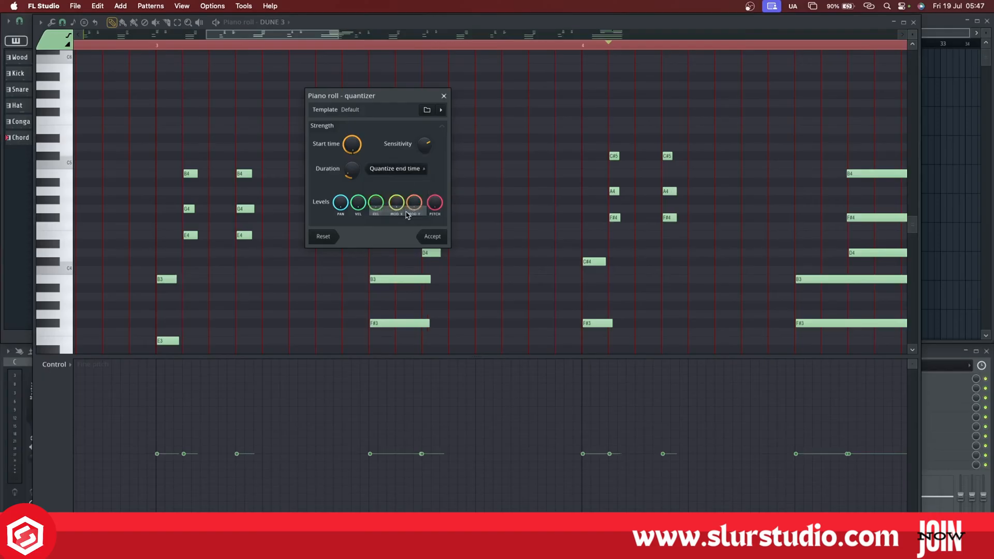
pyautogui.click(408, 170)
pyautogui.click(394, 158)
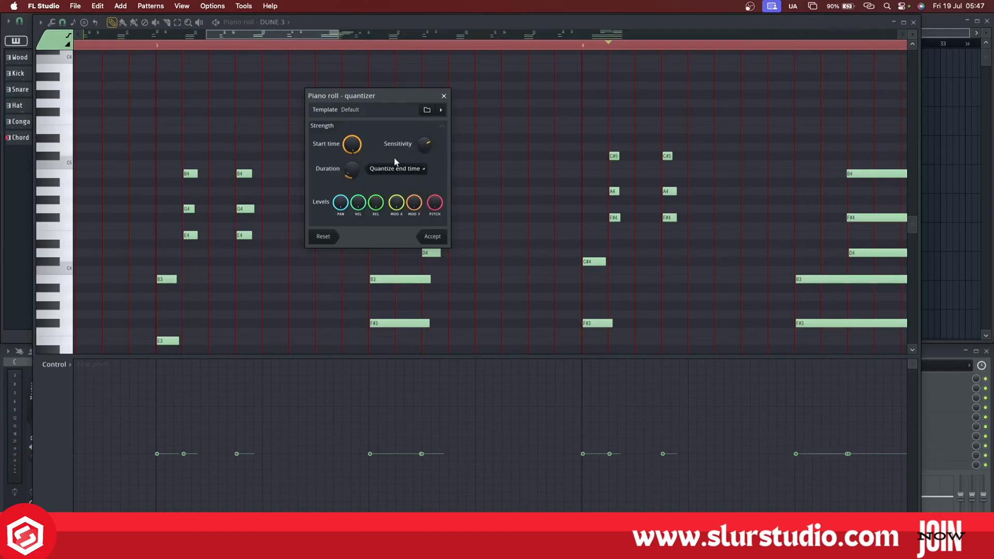
pyautogui.click(433, 238)
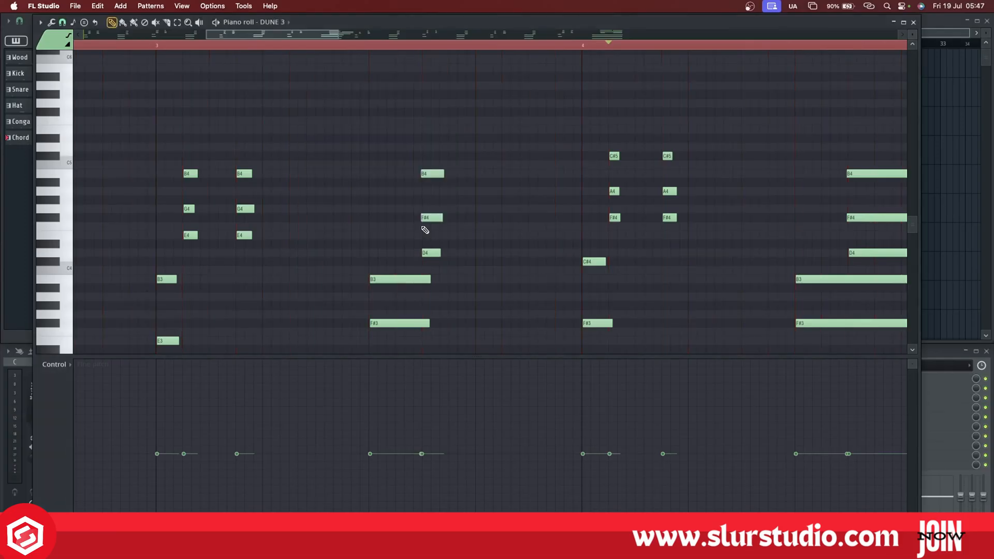
# Show note velocity instead of fine pitch in the piano roll's control lane.
pyautogui.scroll(-5, 425, 230)
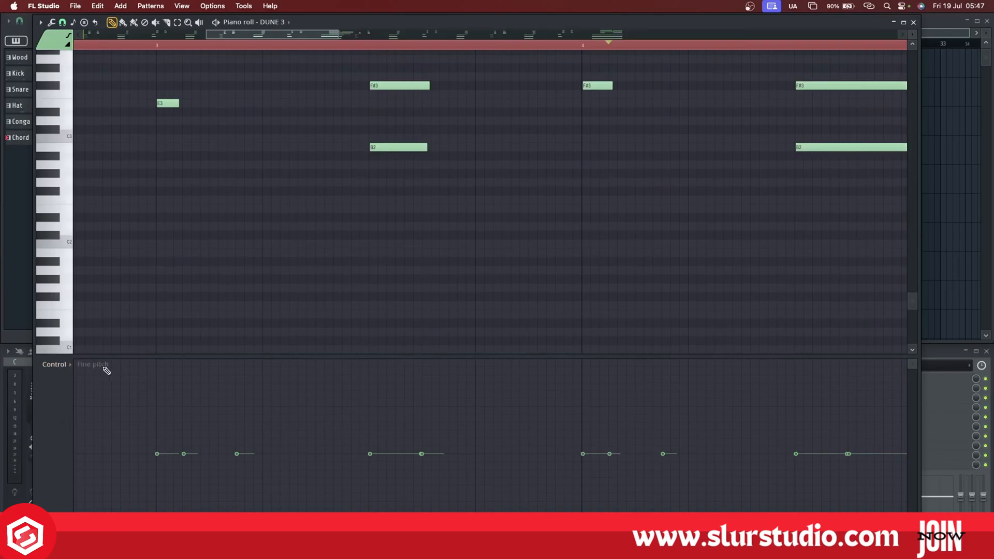
pyautogui.click(67, 366)
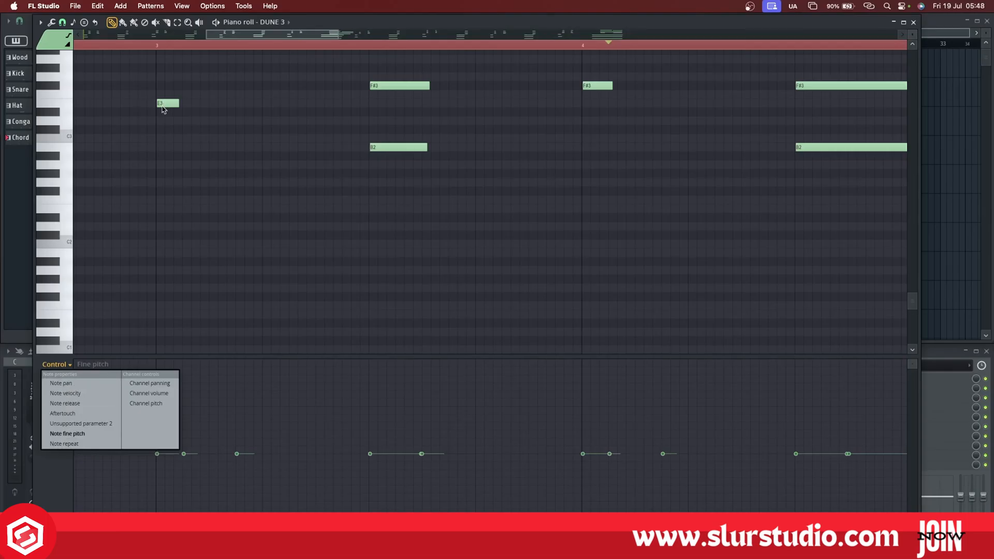
pyautogui.click(93, 393)
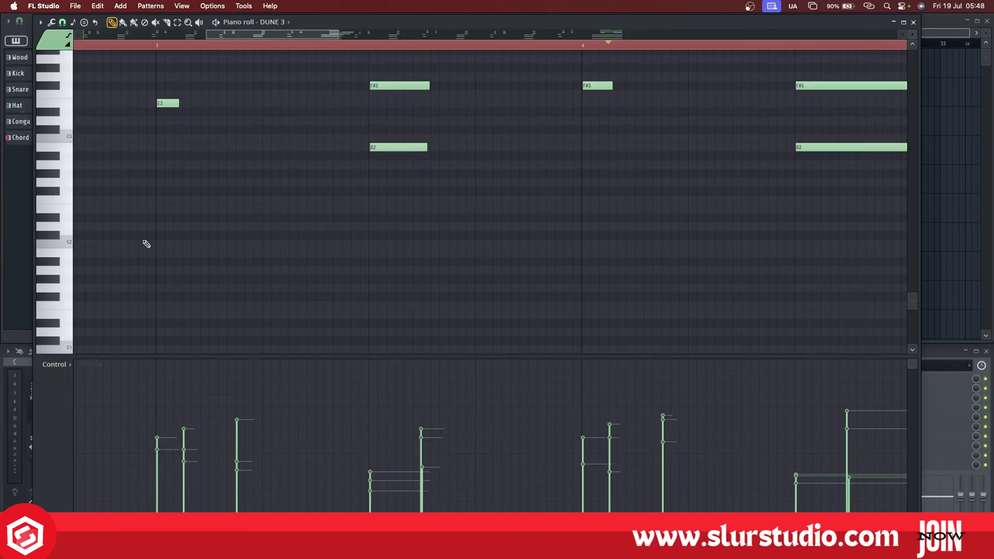
# Play back the whole quantized Chord pattern, and close the piano roll.
pyautogui.scroll(-5, 166, 240)
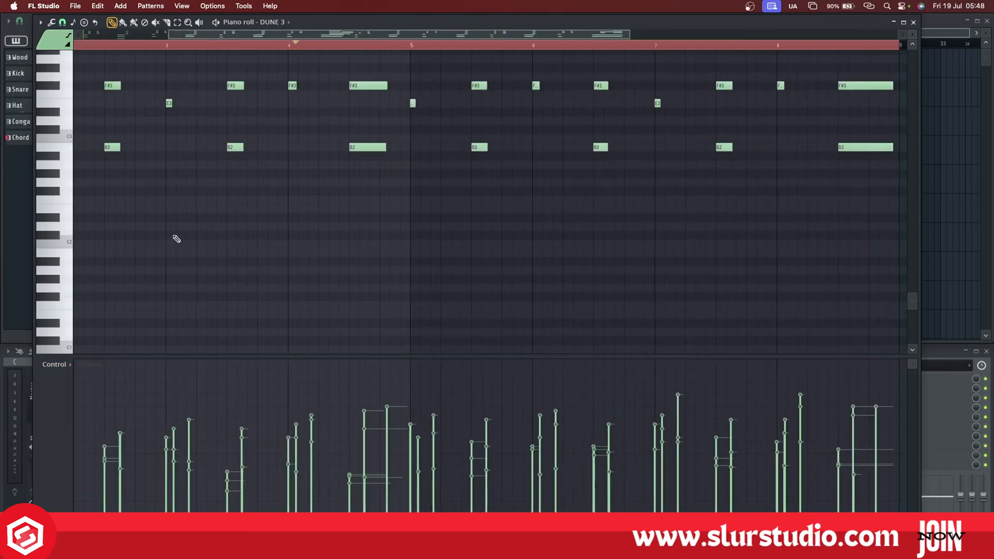
pyautogui.scroll(-3, 176, 239)
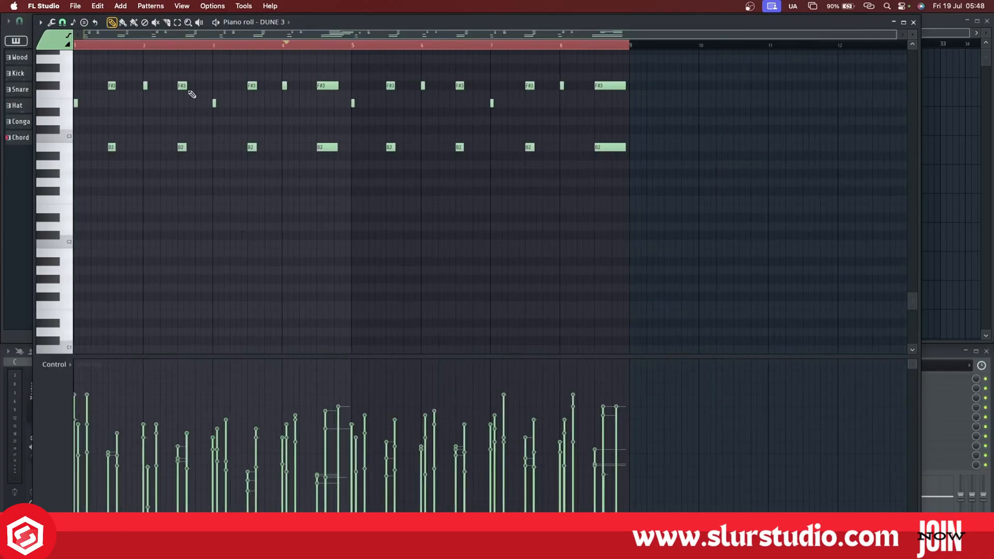
pyautogui.press('space')
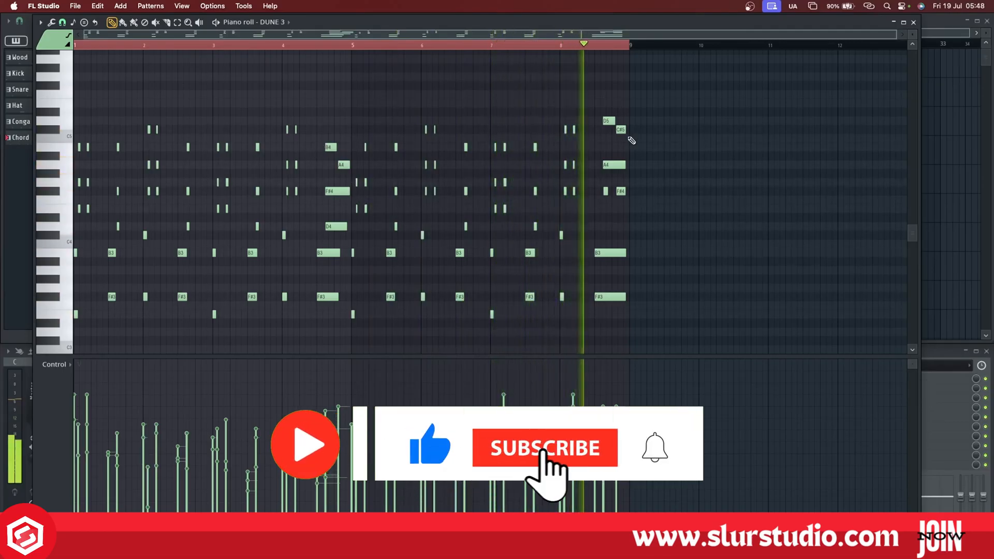
pyautogui.click(913, 22)
pyautogui.press('space')
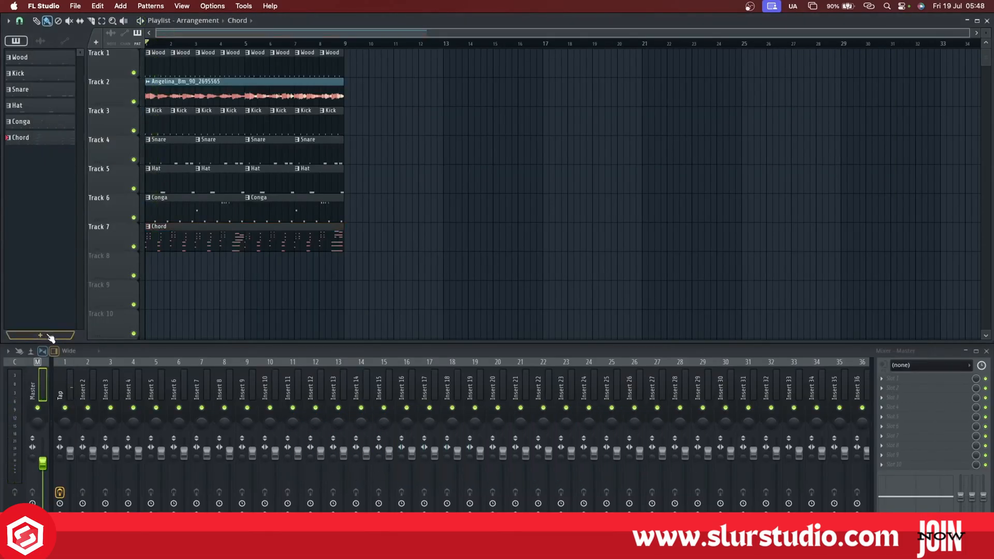
# Create a new pattern named Chord2.
pyautogui.click(50, 336)
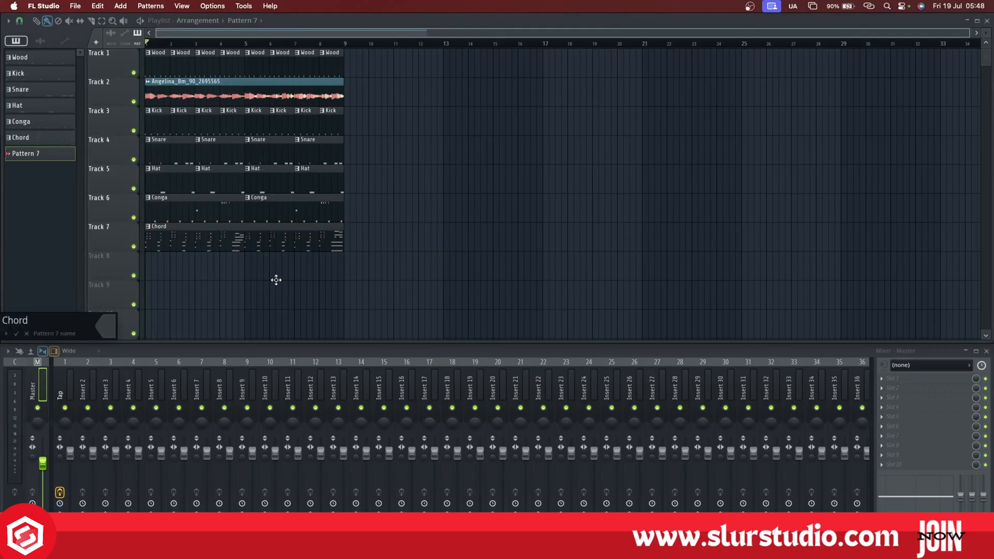
pyautogui.write('Chord2')
pyautogui.press('Return')
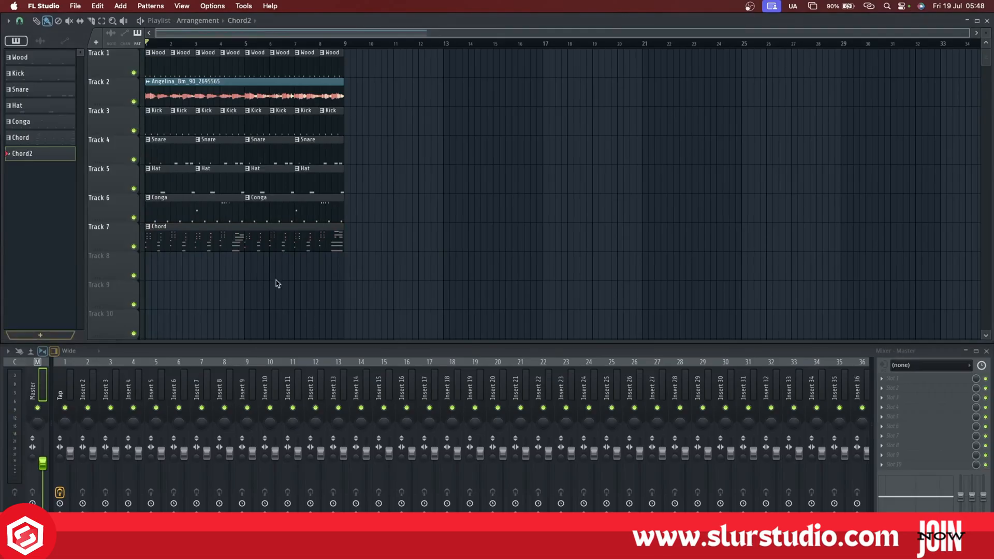
# Place the Chord2 pattern on Track 8 from bar 1 to bar 9, and mute the Chord clip on Track 7.
pyautogui.moveTo(42, 154); pyautogui.dragTo(343, 244)
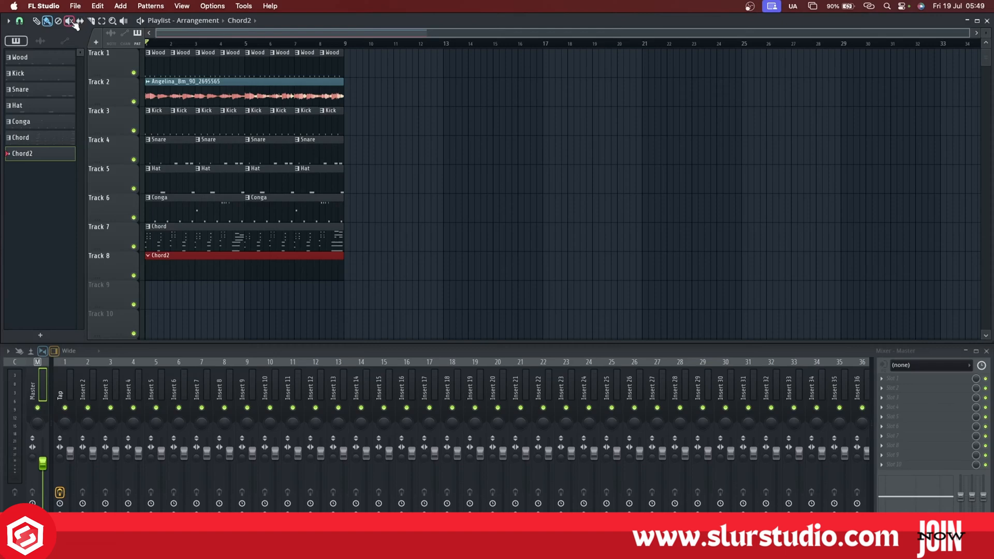
pyautogui.click(210, 239)
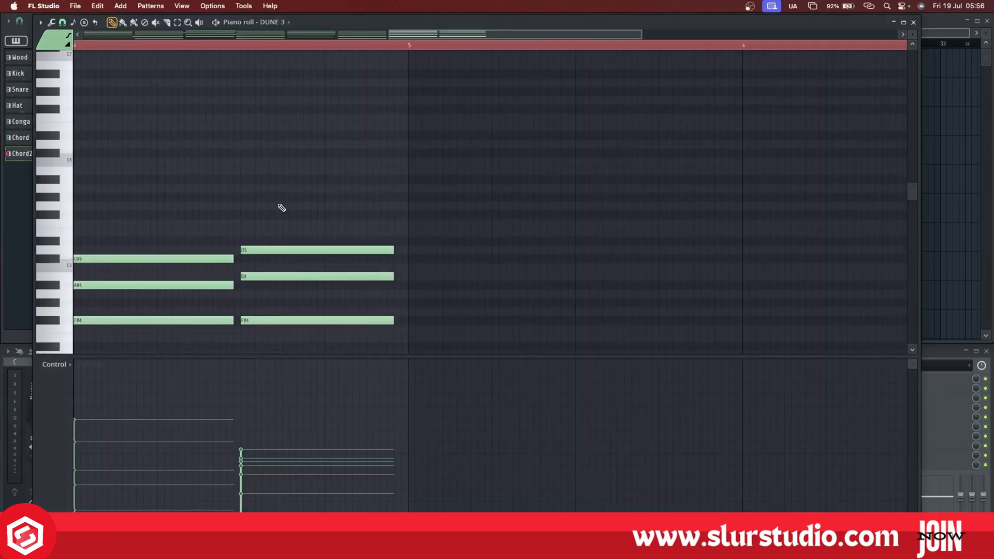
# Set the piano roll's snap to Line for the recorded Chord2 notes.
pyautogui.click(63, 22)
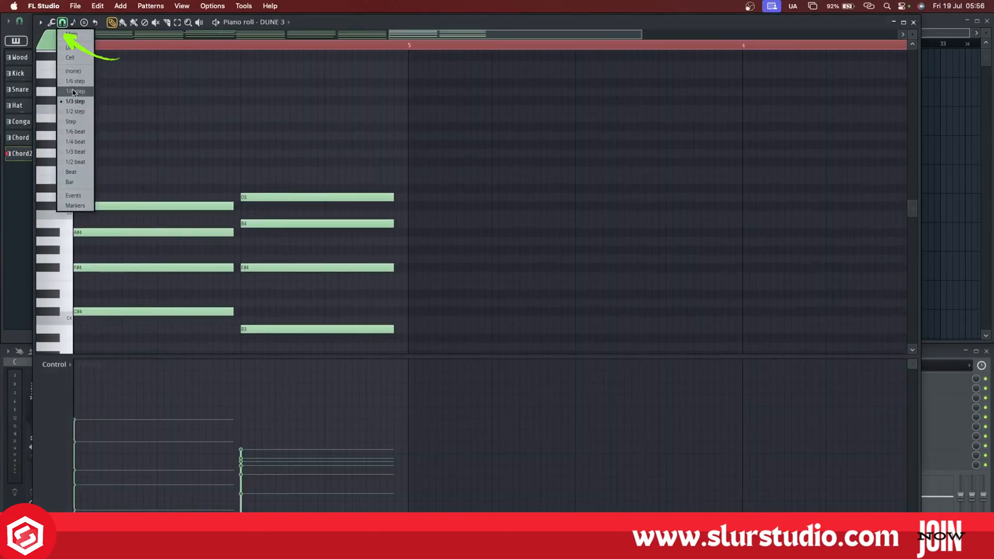
pyautogui.click(70, 47)
pyautogui.scroll(-5, 258, 218)
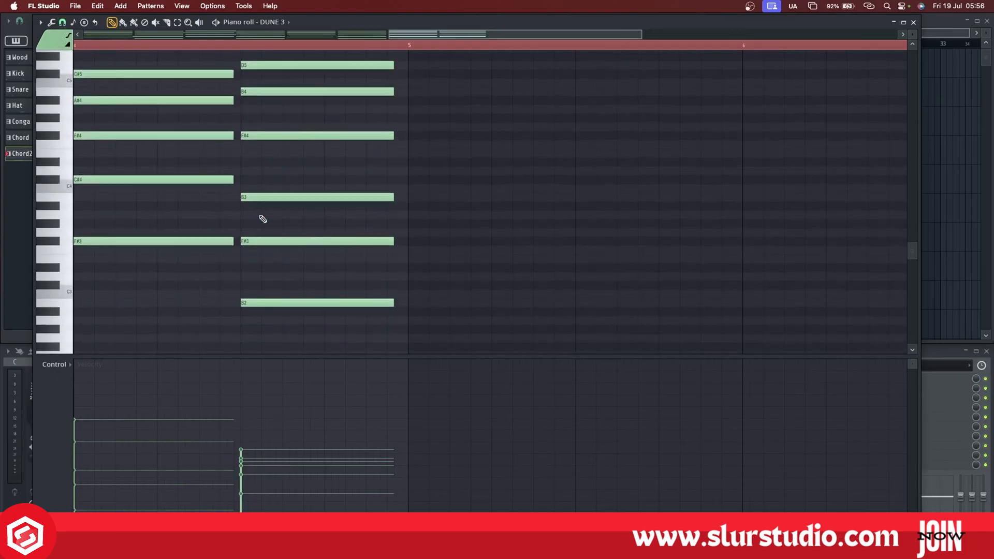
# Set the piano roll's snap to Bar, try quantizing the second chord of bar 2, and undo the note change.
pyautogui.scroll(3, 262, 220)
pyautogui.scroll(-1, 221, 179)
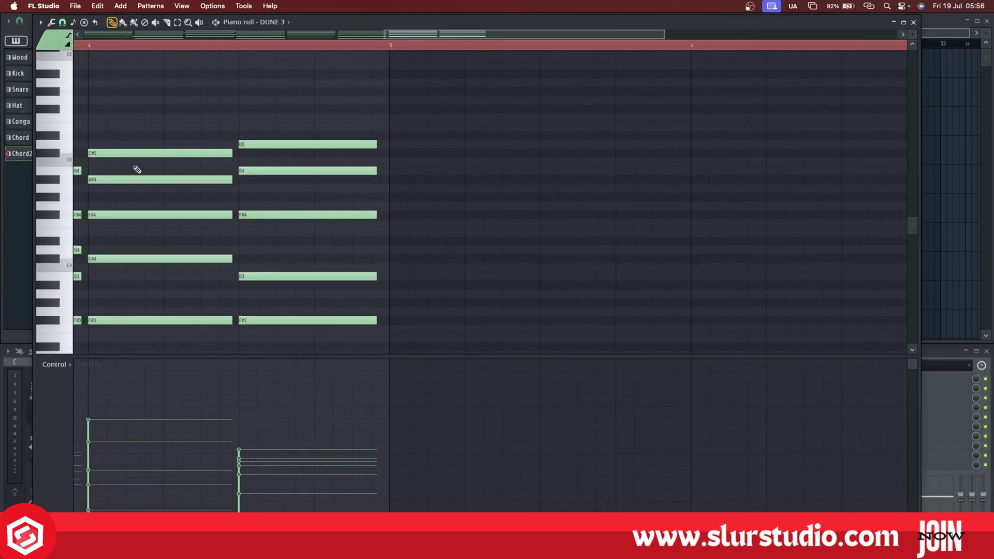
pyautogui.hscroll(-6, 229, 169)
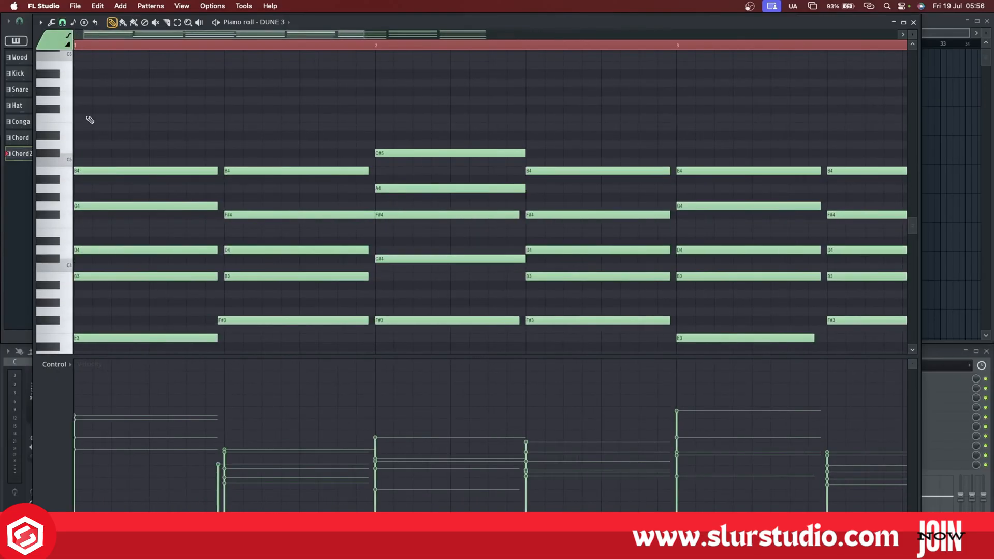
pyautogui.click(69, 22)
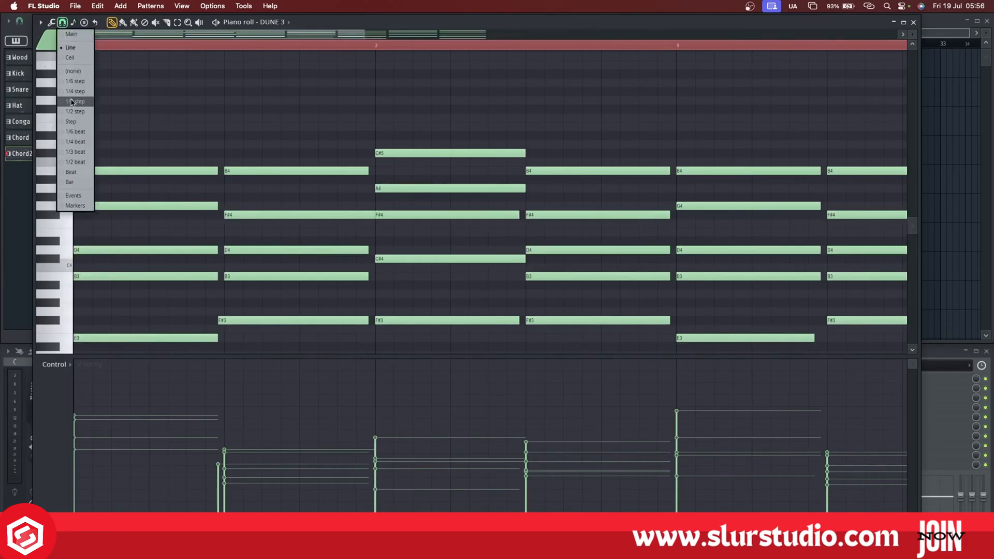
pyautogui.click(324, 128)
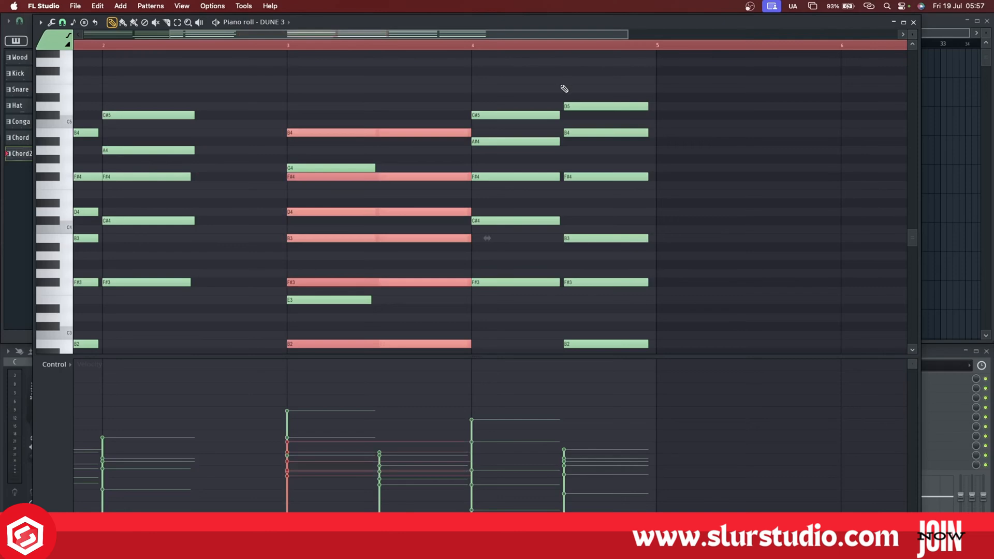
pyautogui.press('super+z')
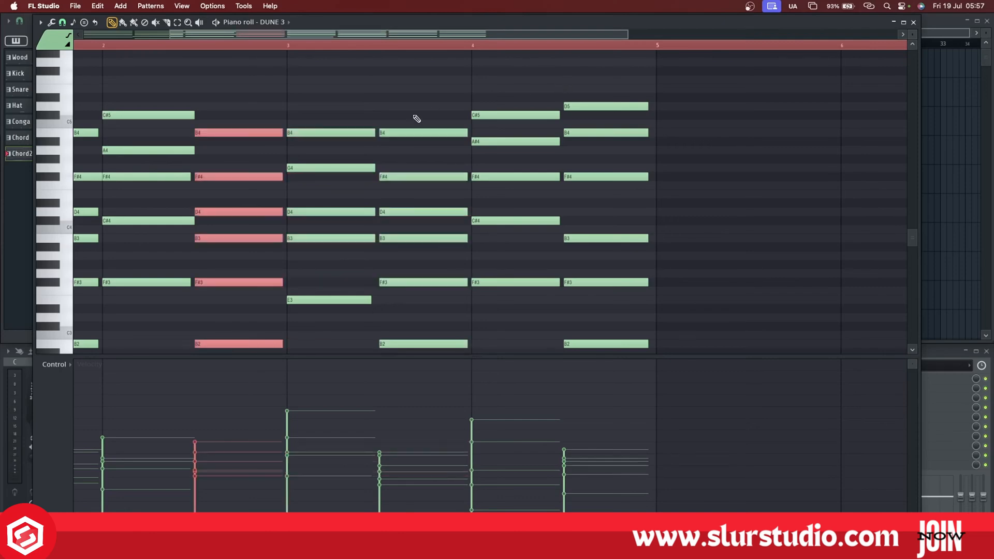
# Set the piano roll's snap to Line and quantize the Chord2 notes so every chord fills exactly half a bar.
pyautogui.scroll(-3, 227, 129)
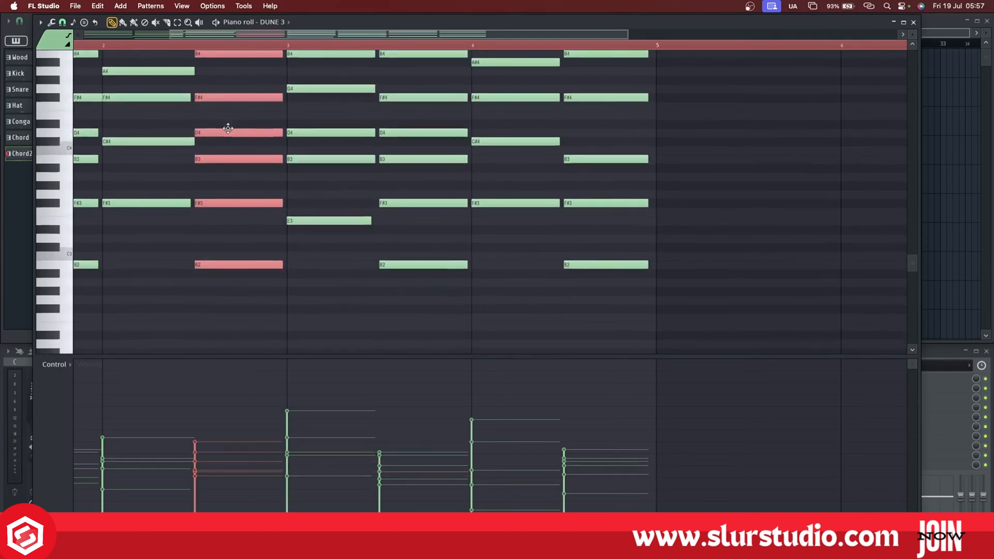
pyautogui.scroll(3, 228, 129)
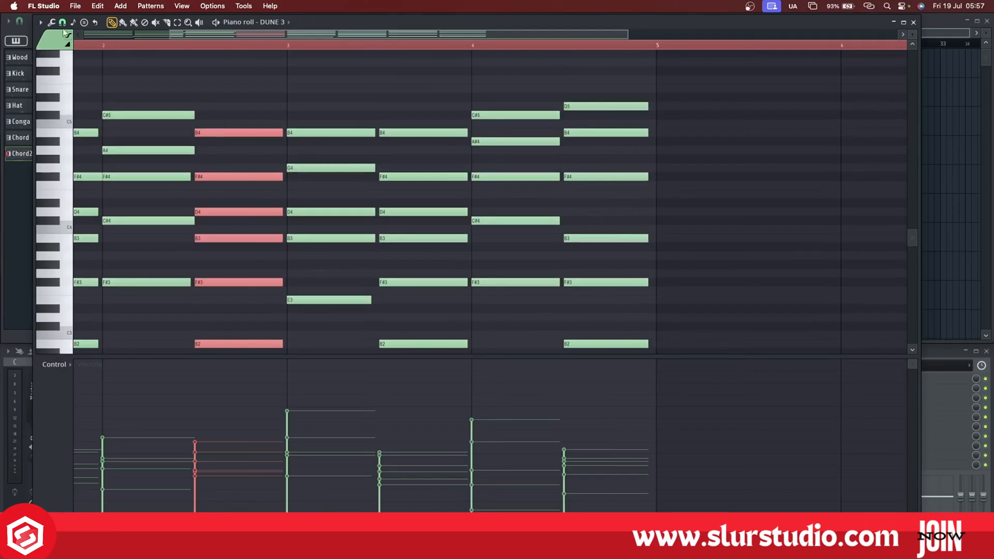
pyautogui.click(63, 24)
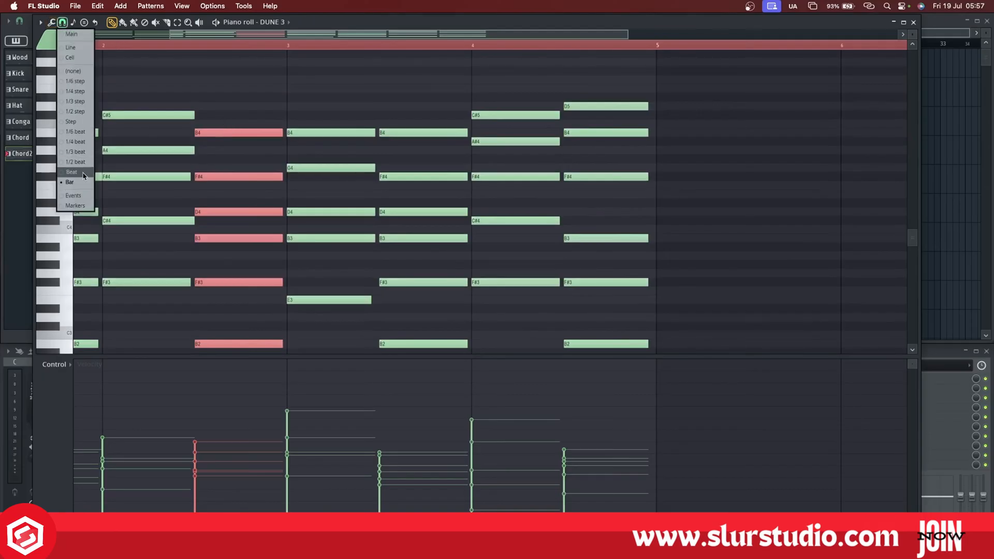
pyautogui.click(83, 176)
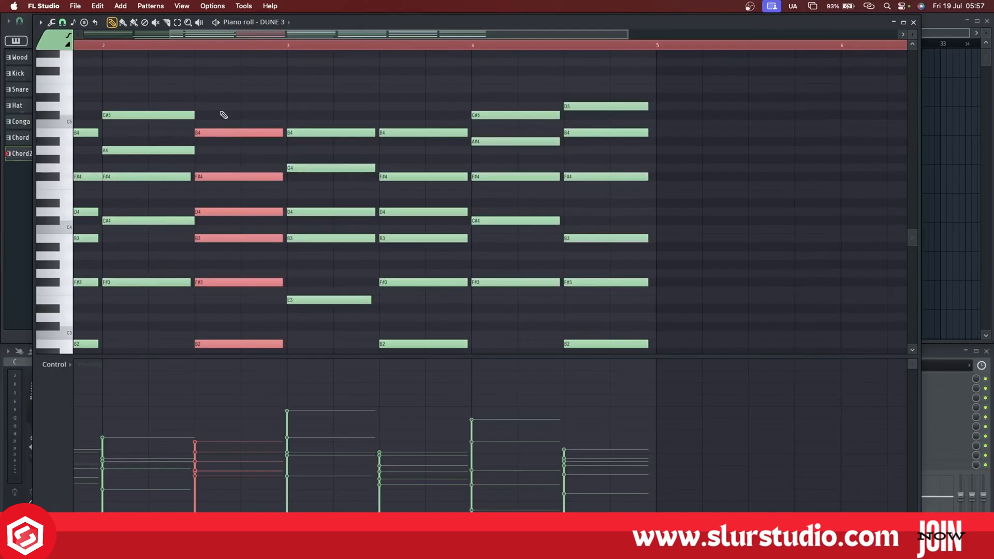
pyautogui.click(63, 22)
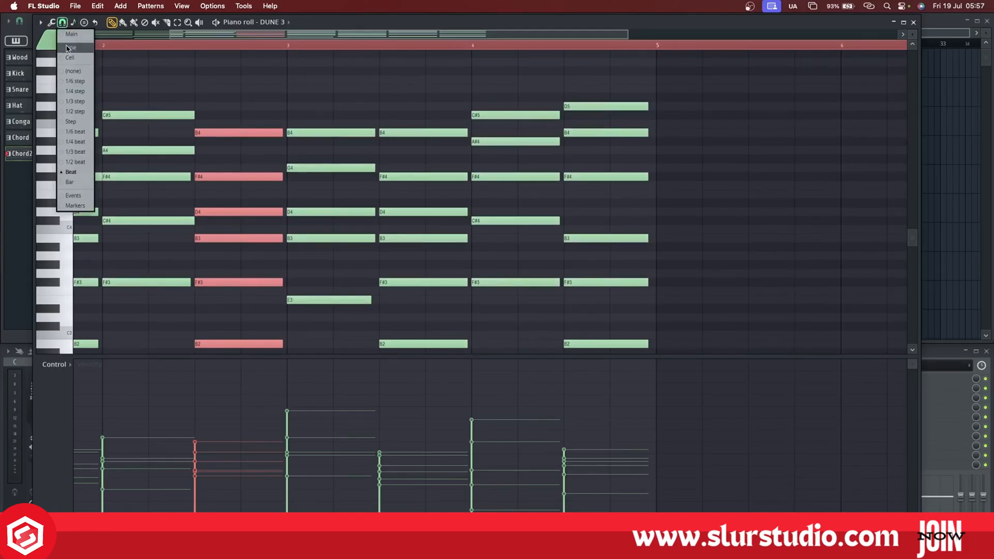
pyautogui.click(66, 48)
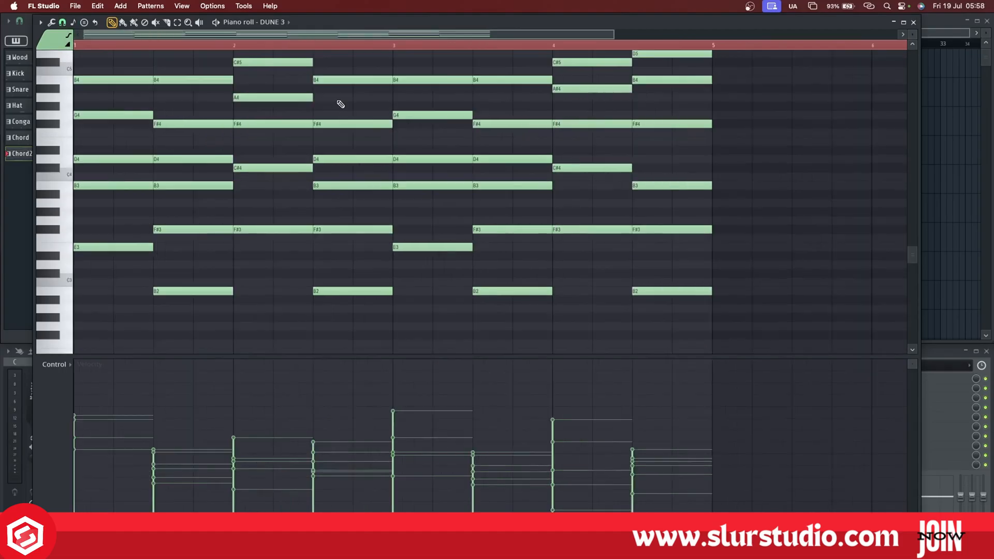
# Play back the quantized Chord2 pattern and close the piano roll.
pyautogui.press('space')
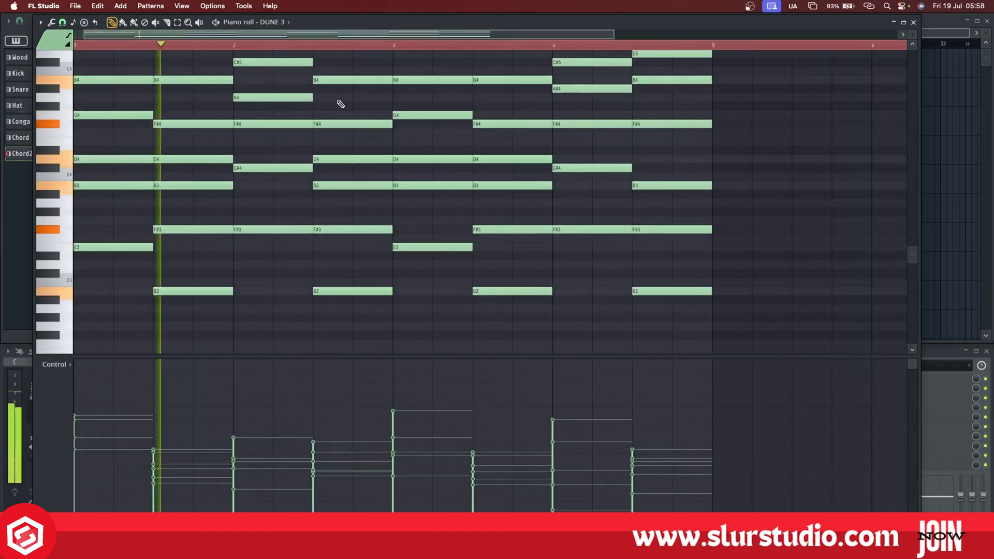
pyautogui.click(63, 23)
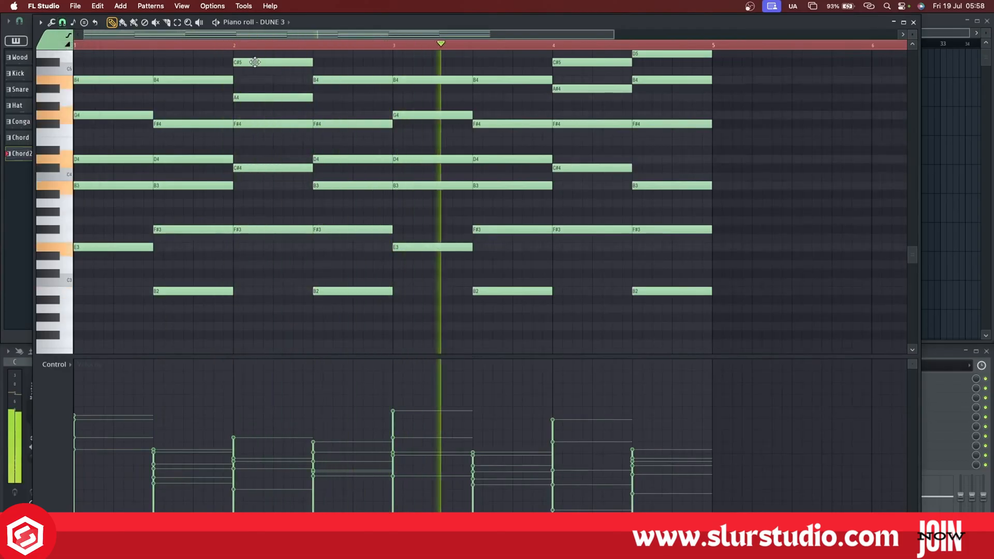
pyautogui.scroll(1, 751, 129)
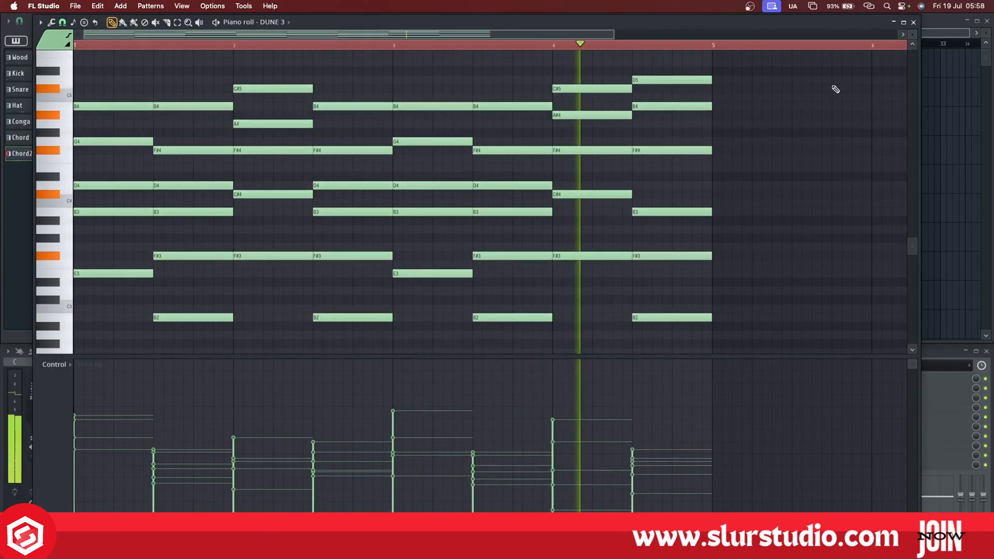
pyautogui.click(914, 22)
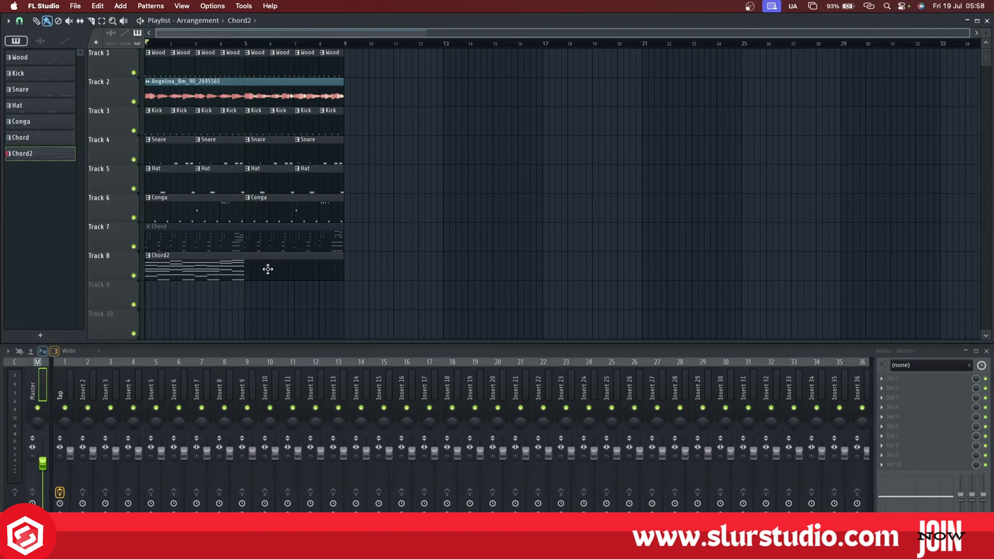
# Trim the Chord2 clip on Track 8 to end at bar 5, and place a second Chord2 clip from bar 5 to bar 9.
pyautogui.moveTo(341, 259); pyautogui.dragTo(243, 266)
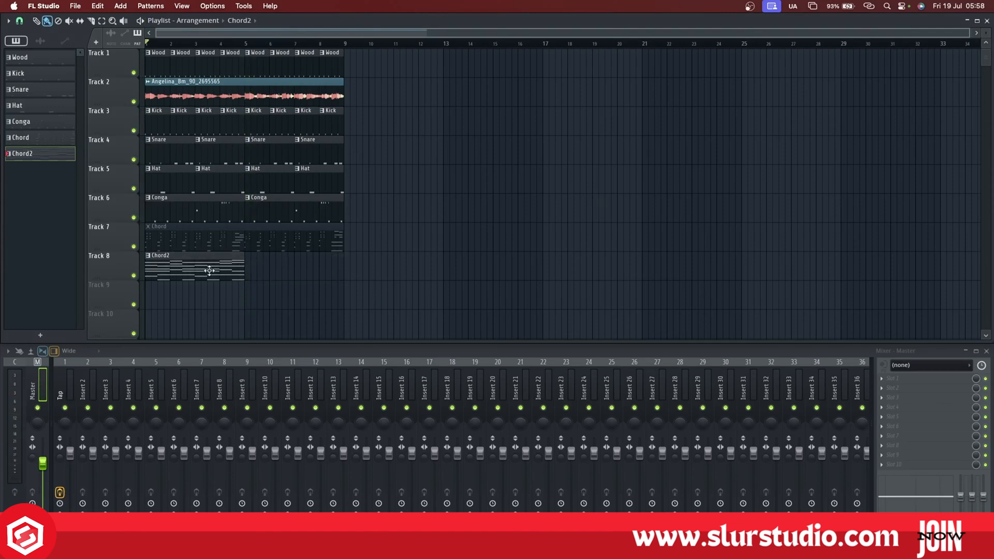
pyautogui.click(251, 275)
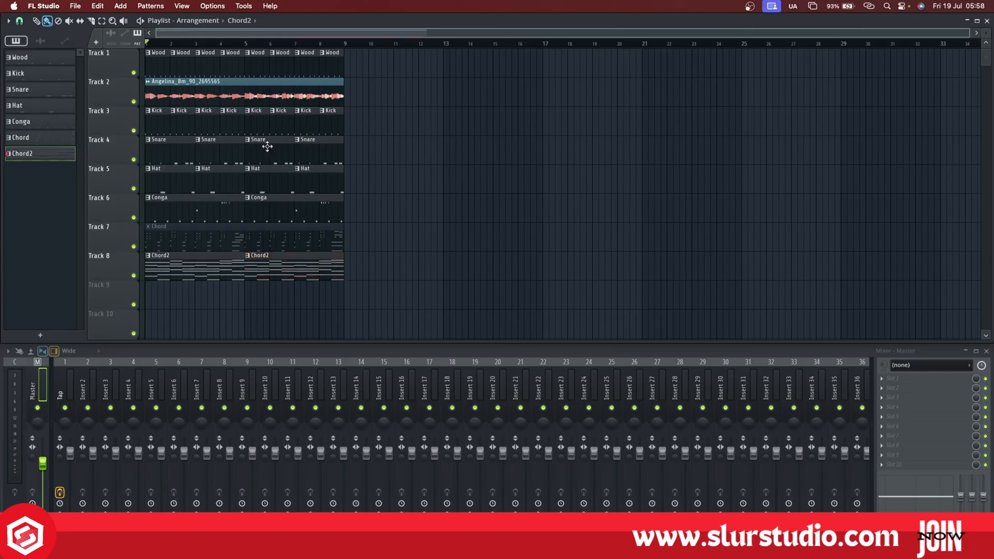
# Unmute the Chord clip on Track 7, and play the arrangement with the first Chord2 clip temporarily muted.
pyautogui.press('t')
pyautogui.press('space')
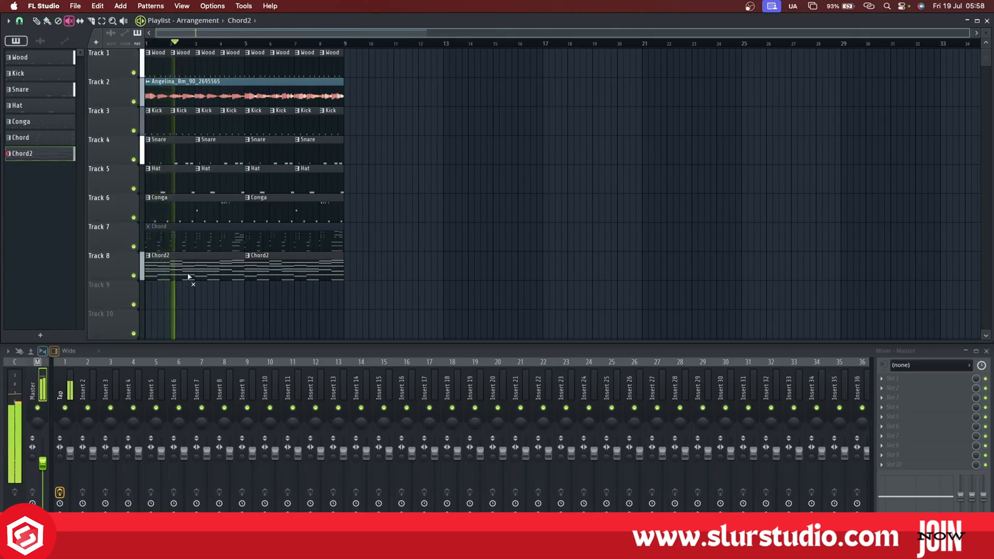
pyautogui.press('space')
pyautogui.click(182, 235)
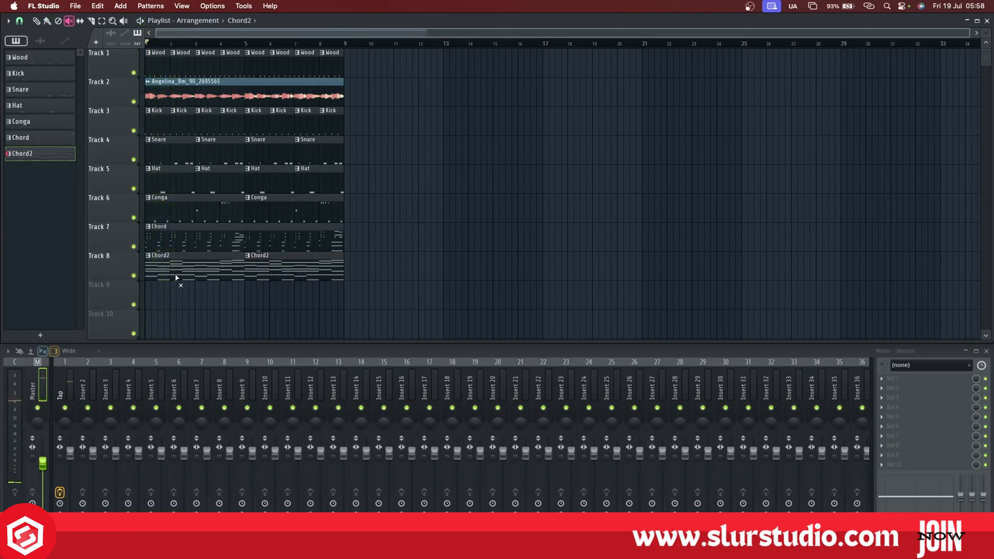
pyautogui.click(178, 274)
pyautogui.press('space')
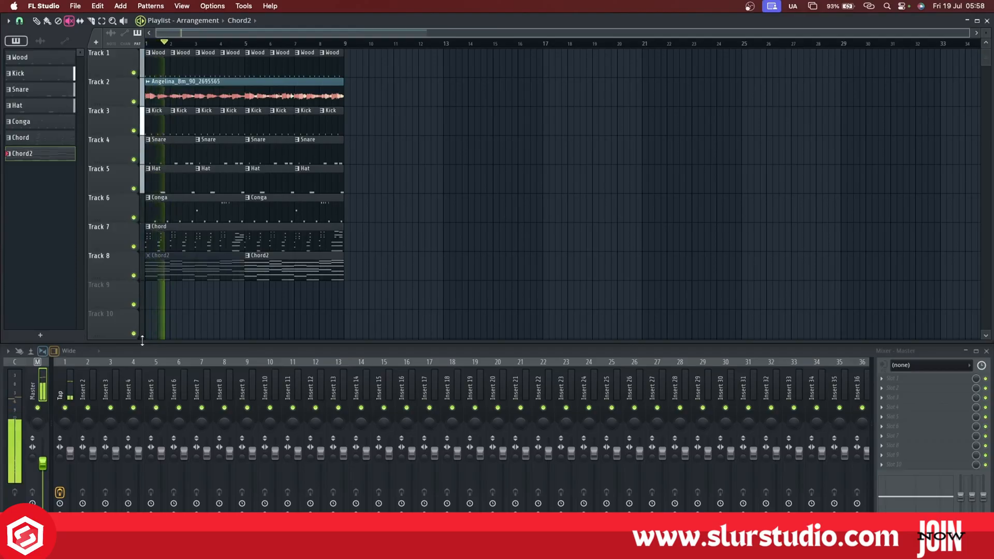
pyautogui.press('space')
pyautogui.click(165, 273)
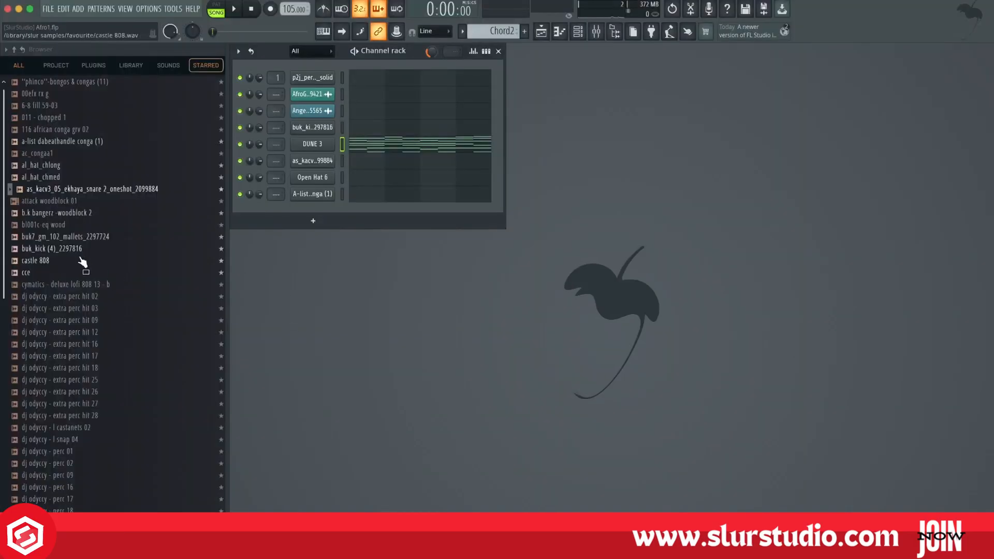
# Search the online sounds for "shaker" and place the PL SPEEDGARAGE Kit 02 128bpm Shakers loop on Track 9 at bar 1.
pyautogui.scroll(-8, 98, 228)
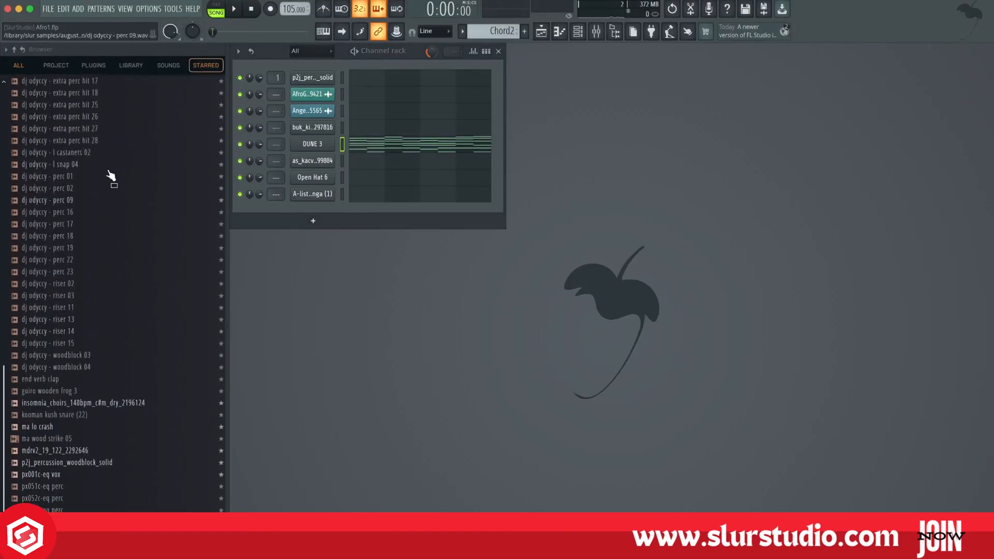
pyautogui.click(169, 65)
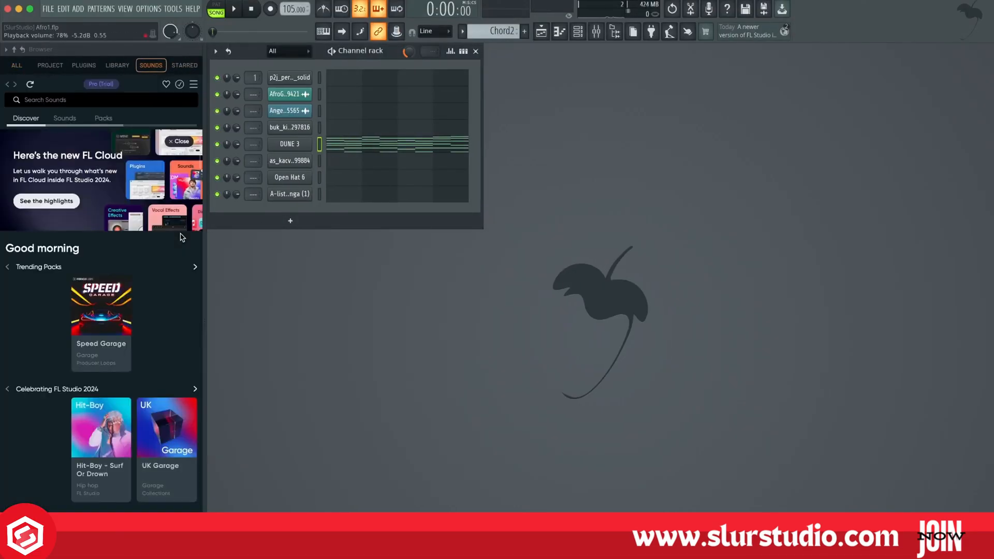
pyautogui.write('shaker')
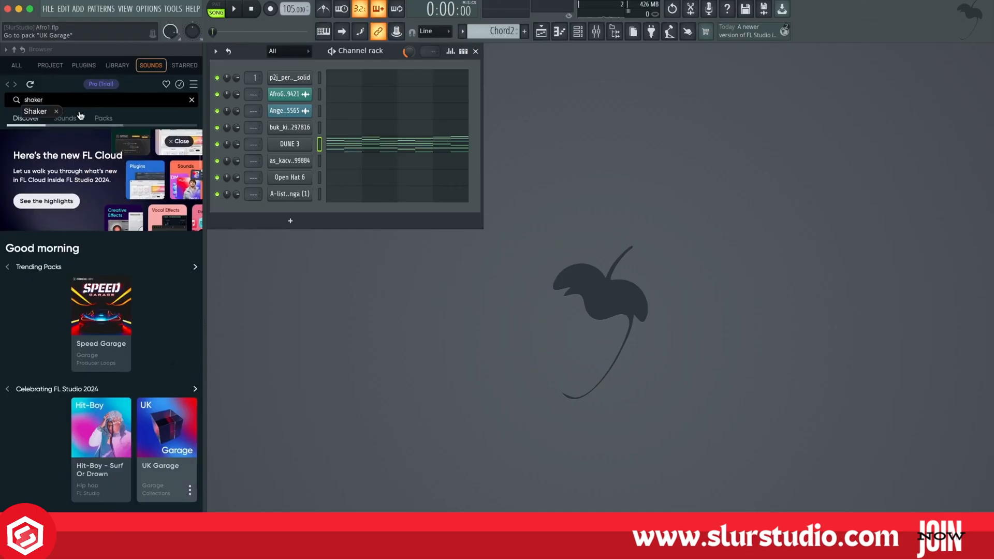
pyautogui.click(80, 117)
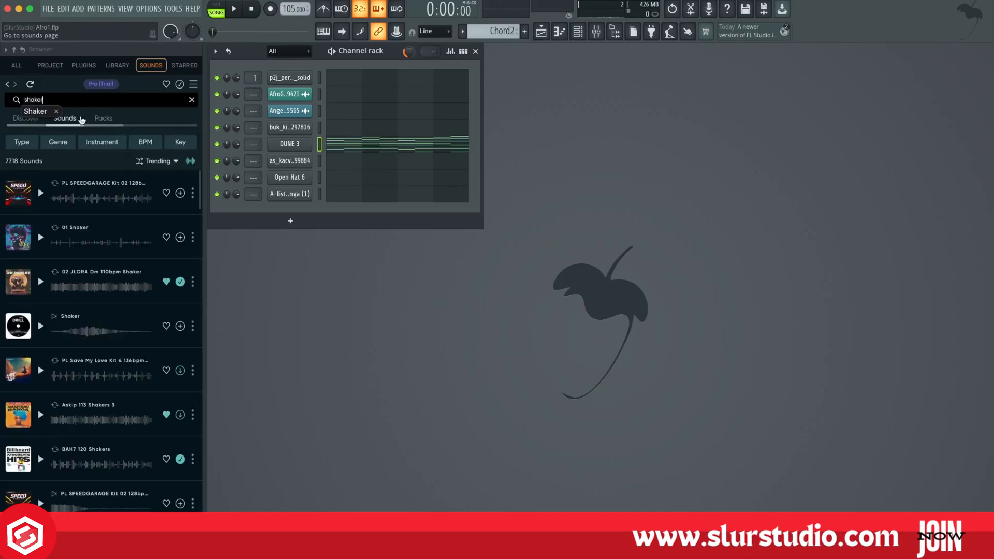
pyautogui.click(41, 194)
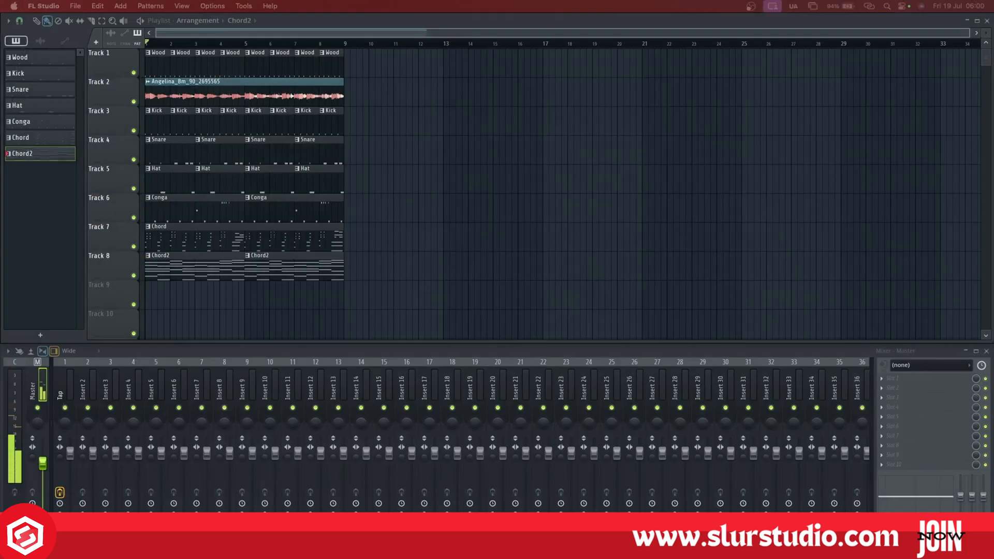
pyautogui.moveTo(261, 492); pyautogui.dragTo(146, 304)
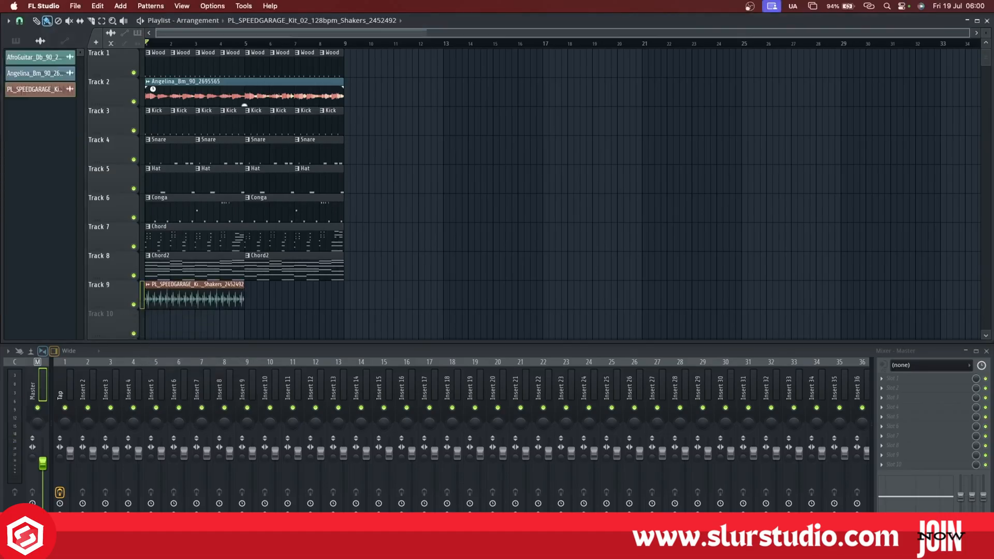
# Play the arrangement with the shaker loop and lower the shaker clip's volume on Track 9.
pyautogui.press('space')
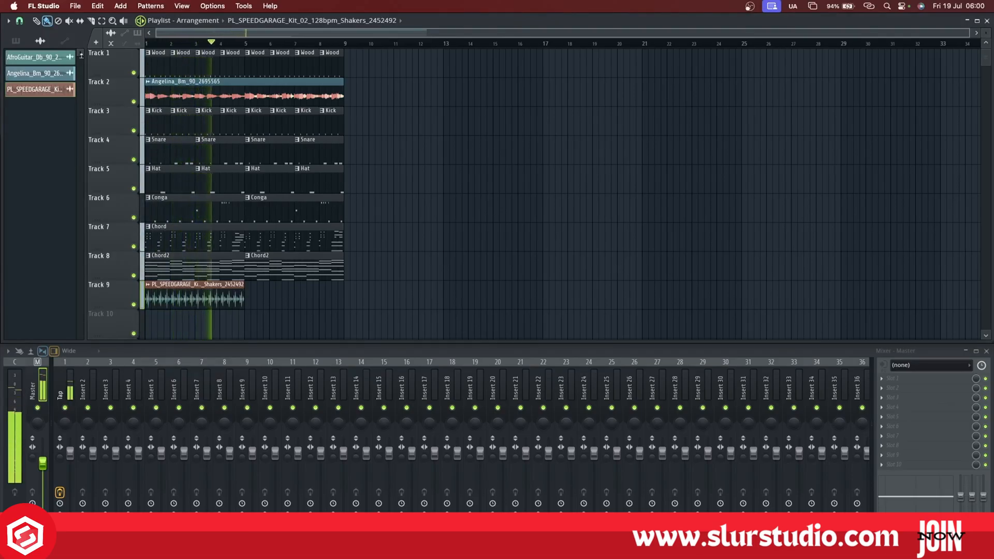
pyautogui.press('space')
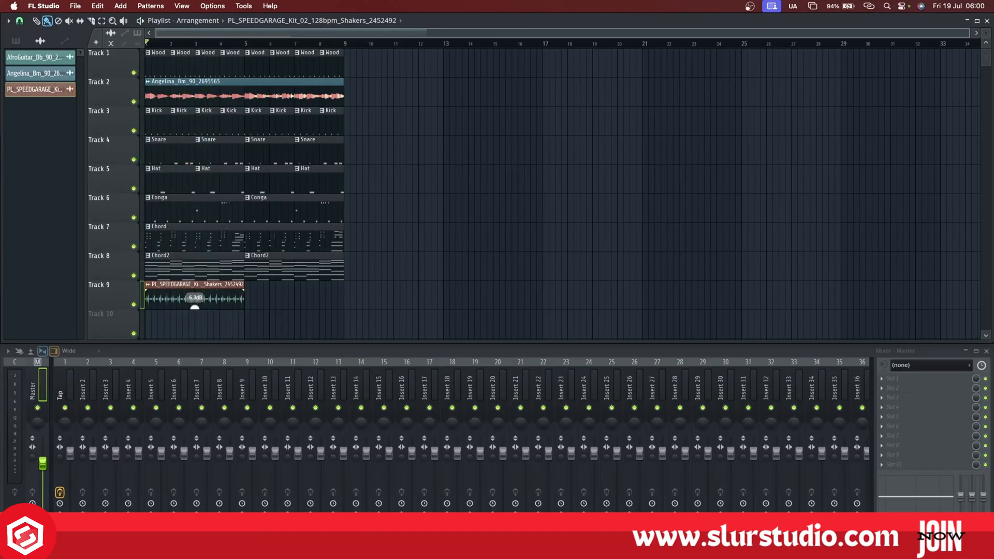
pyautogui.press('space')
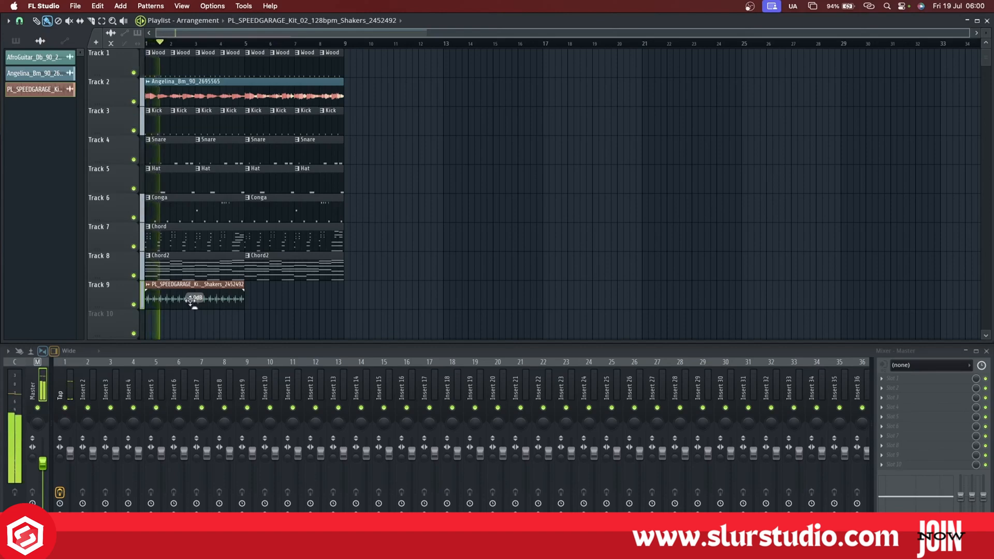
pyautogui.press('space')
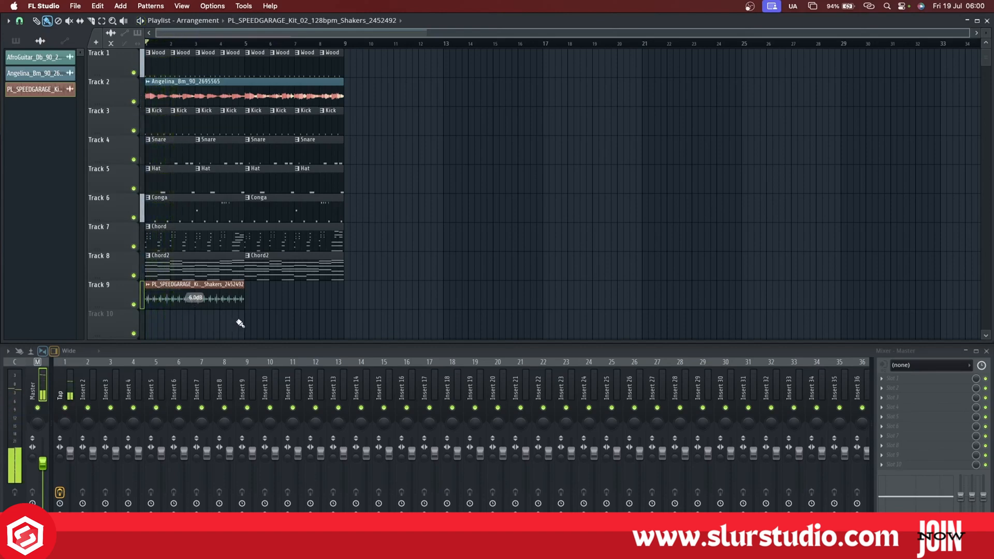
# Move the shaker loop's track from Track 9 to the first position, Track 1, in the playlist.
pyautogui.moveTo(373, 221); pyautogui.dragTo(88, 54)
pyautogui.moveTo(401, 245); pyautogui.dragTo(104, 262)
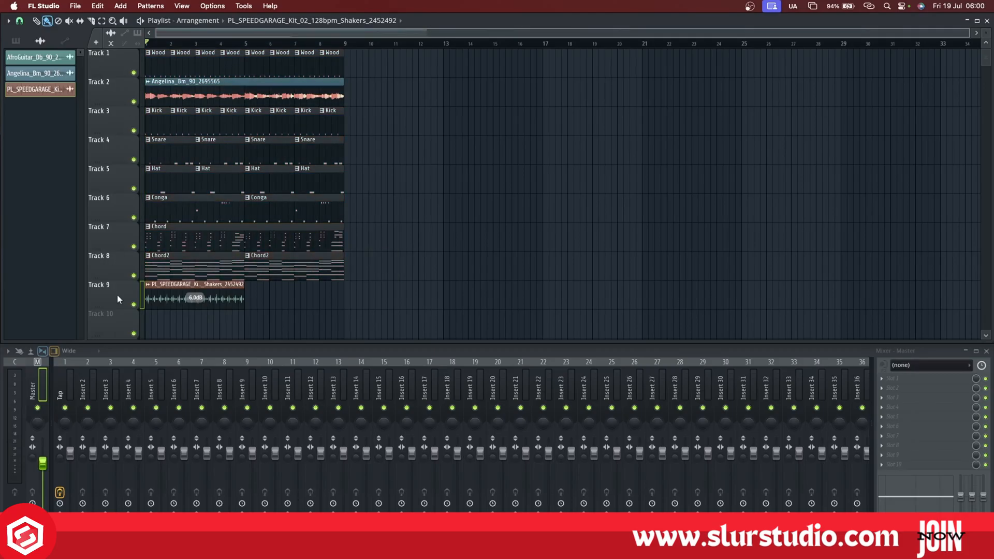
pyautogui.scroll(2, 117, 300)
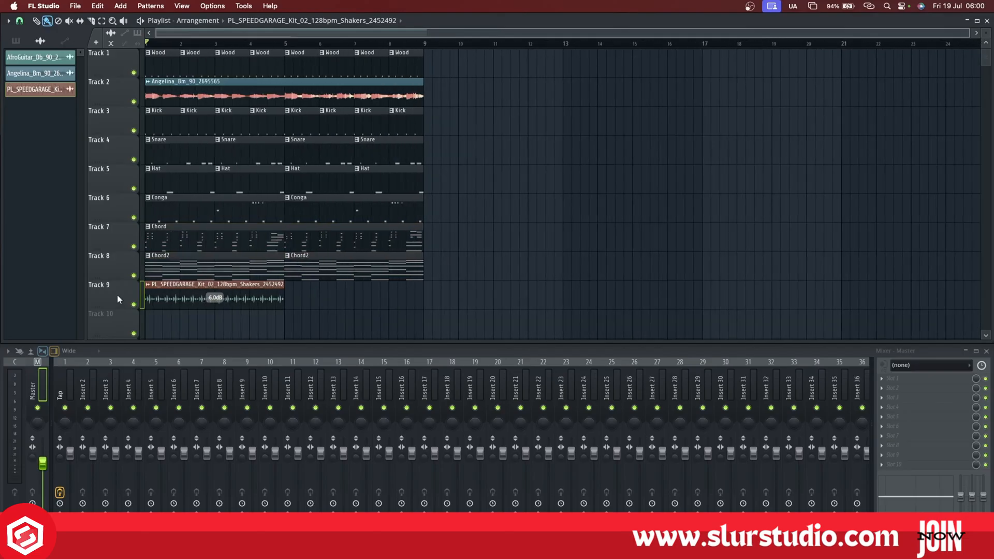
pyautogui.moveTo(117, 300); pyautogui.dragTo(118, 67)
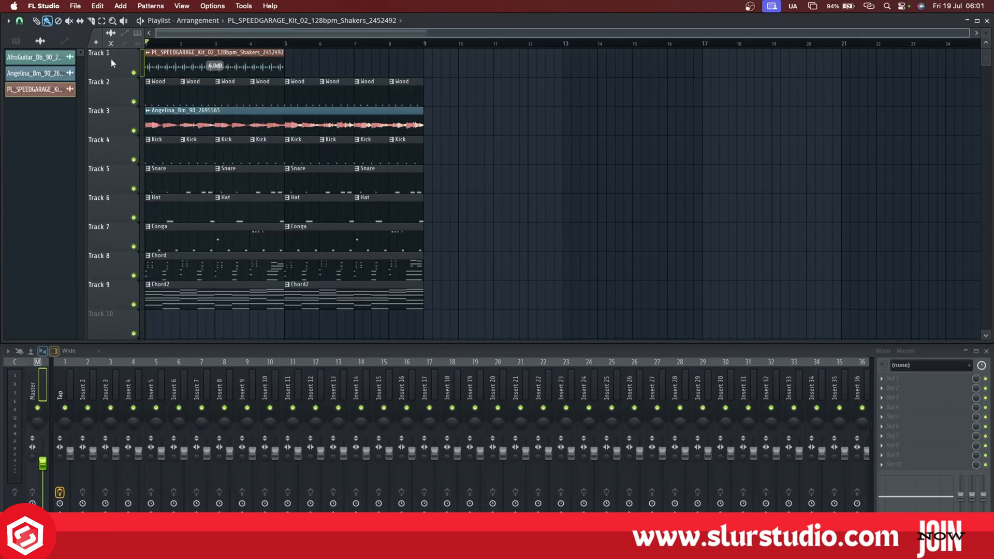
pyautogui.moveTo(111, 58)
pyautogui.mouseDown()
pyautogui.moveTo(116, 320)
pyautogui.moveTo(116, 63)
pyautogui.mouseUp()
pyautogui.scroll(-4, 263, 127)
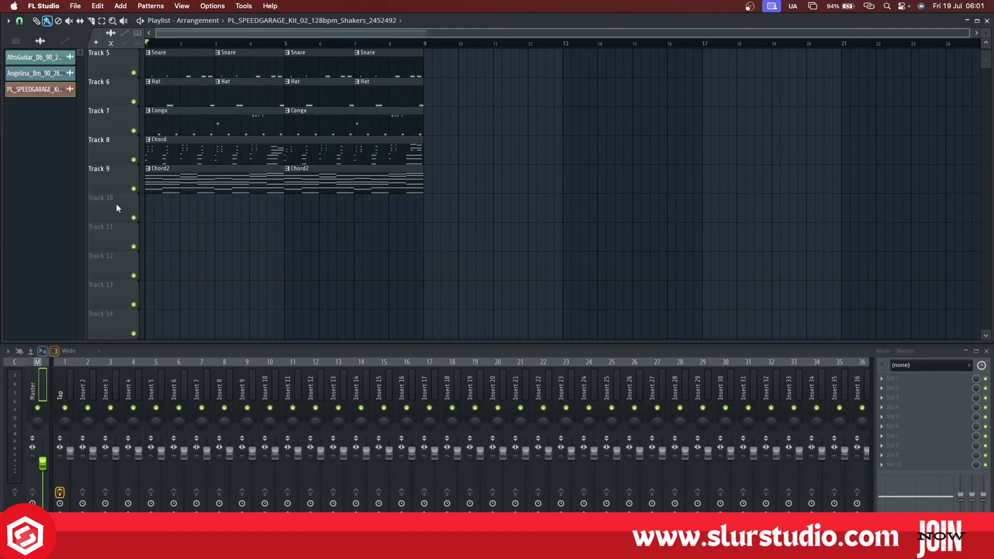
# Move the empty Track 10 up between the Conga and Chord tracks to separate the drum group from the chord group.
pyautogui.moveTo(116, 204); pyautogui.dragTo(117, 150)
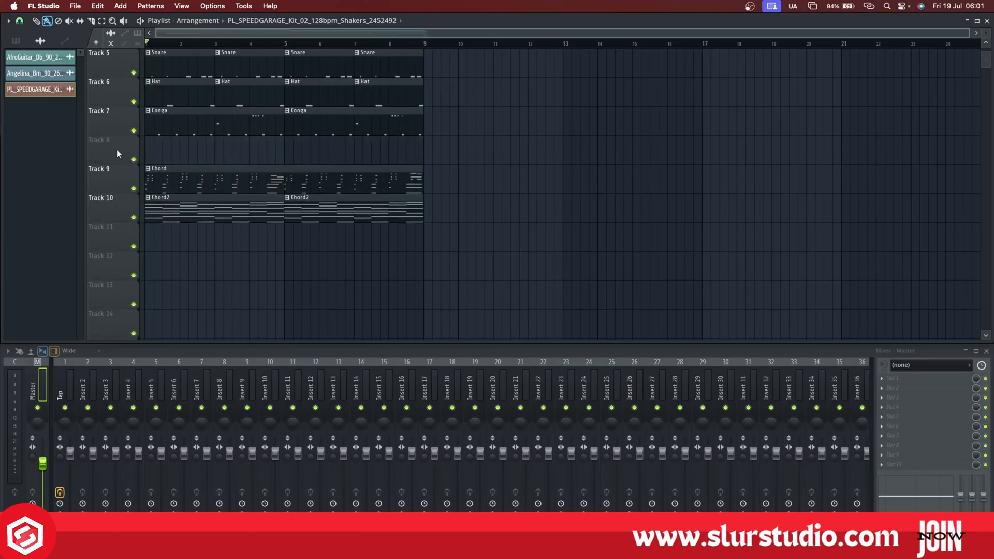
pyautogui.scroll(4, 476, 146)
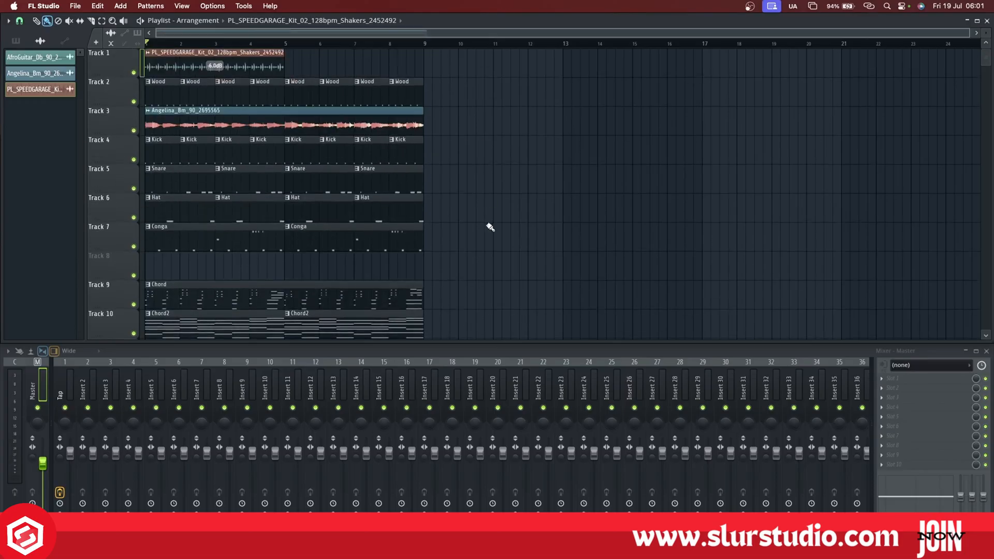
pyautogui.moveTo(471, 251); pyautogui.dragTo(147, 79)
pyautogui.scroll(-2, 440, 264)
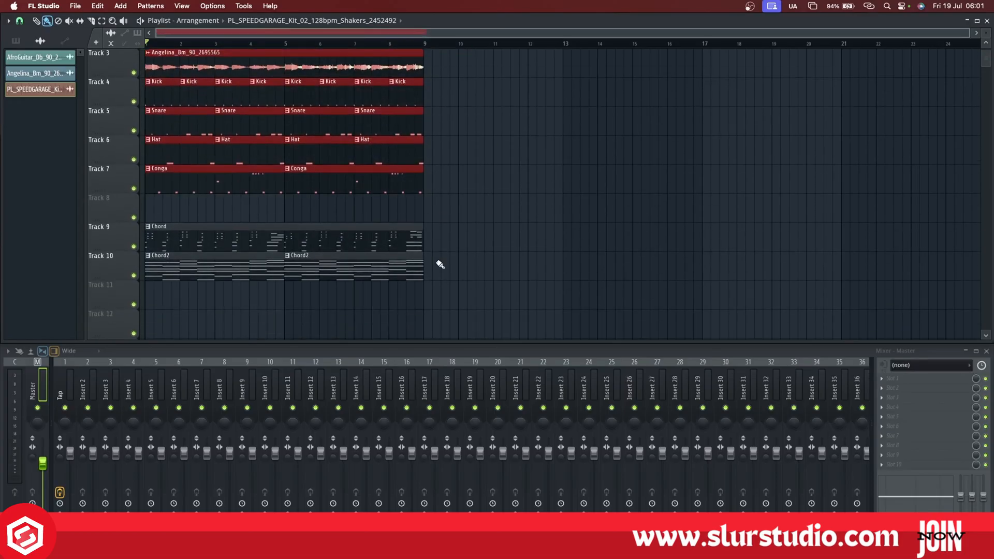
pyautogui.moveTo(477, 243); pyautogui.dragTo(147, 334)
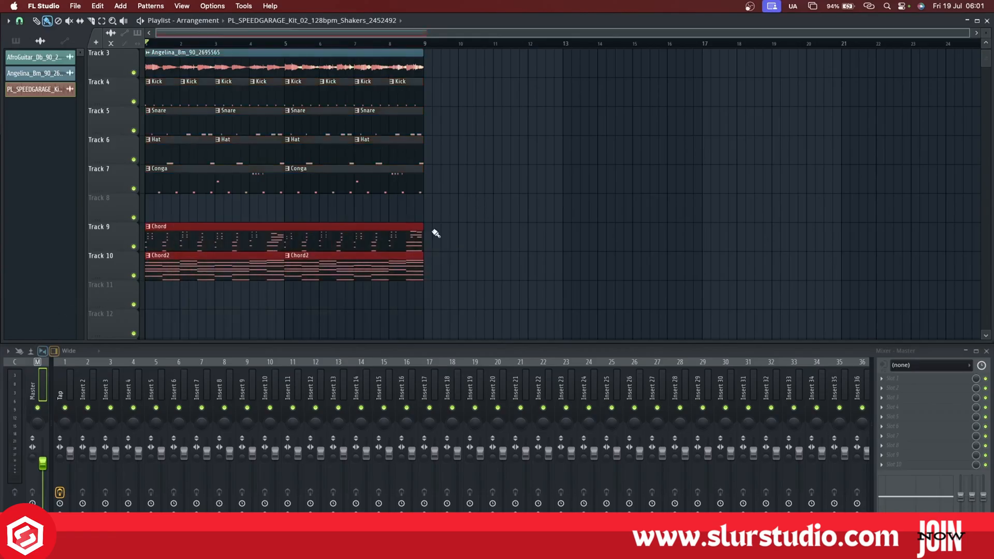
pyautogui.scroll(2, 432, 231)
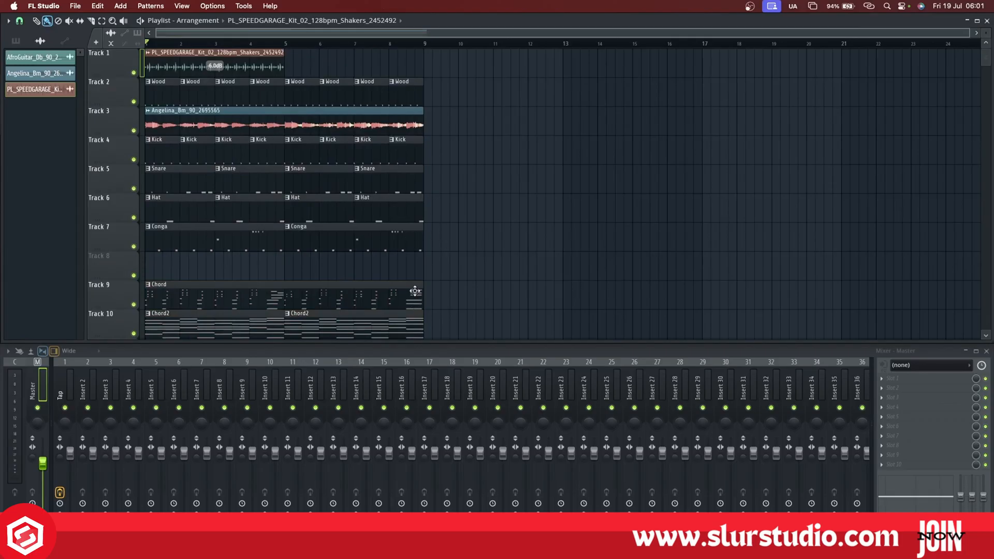
# Place a second copy of the PL_SPEEDGARAGE shaker loop on Track 1 at bar 5.
pyautogui.scroll(-1, 414, 290)
pyautogui.scroll(1, 414, 290)
pyautogui.click(297, 62)
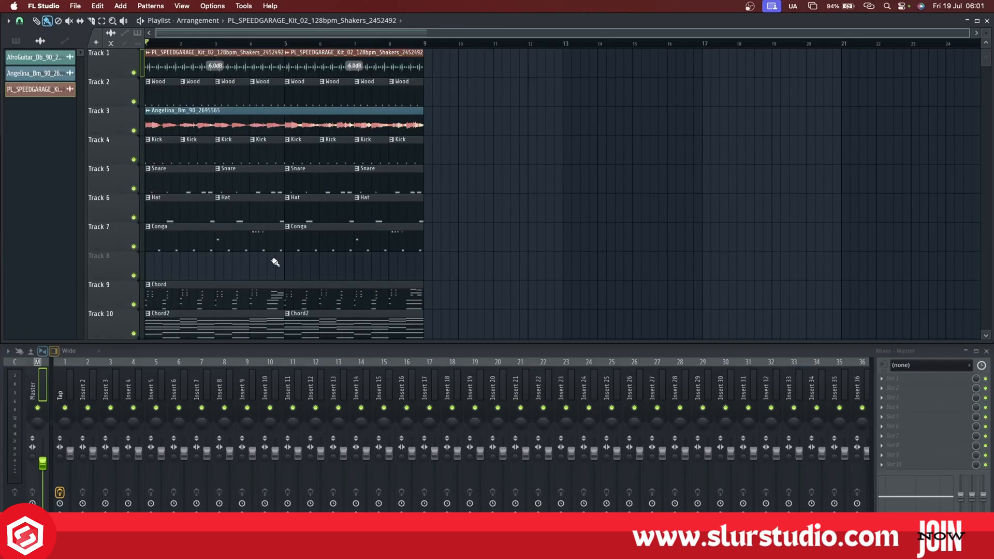
# Look through the project's pattern, audio clip and automation lists, and preview the AfroGuitar audio clip.
pyautogui.click(15, 40)
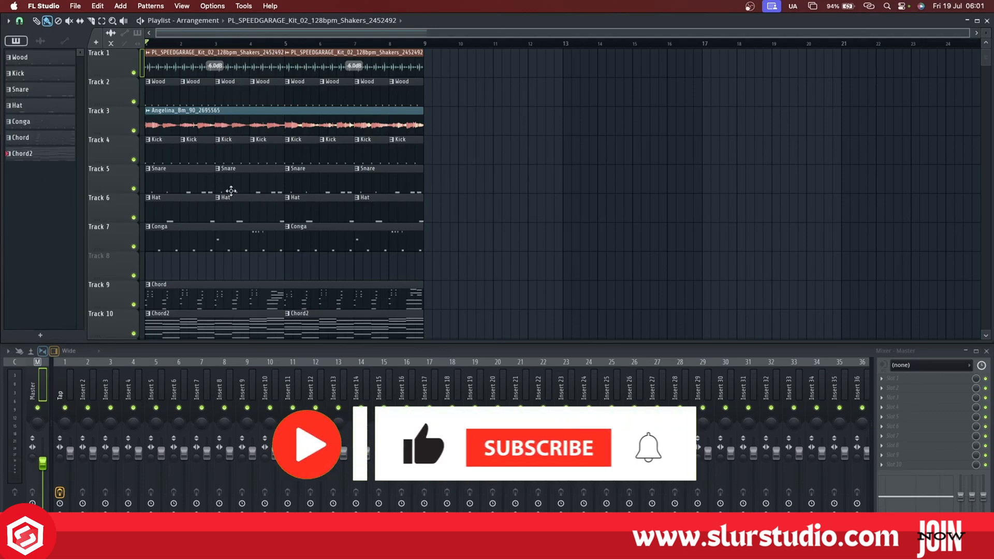
pyautogui.click(42, 42)
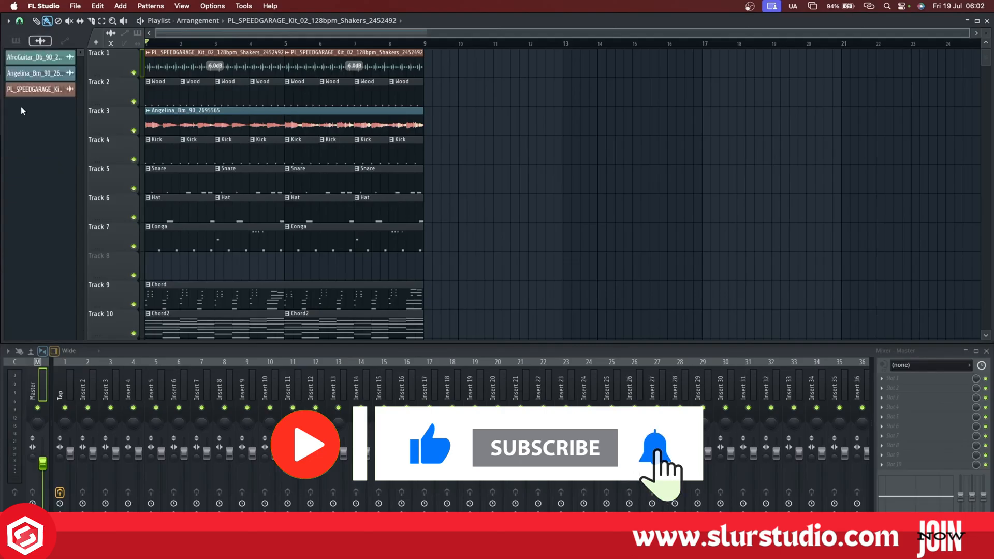
pyautogui.click(65, 42)
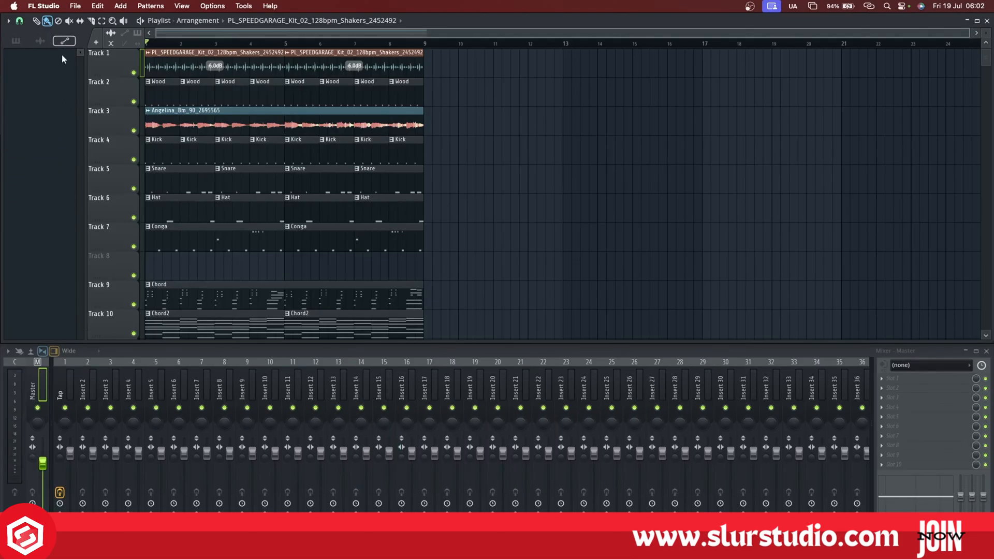
pyautogui.click(41, 42)
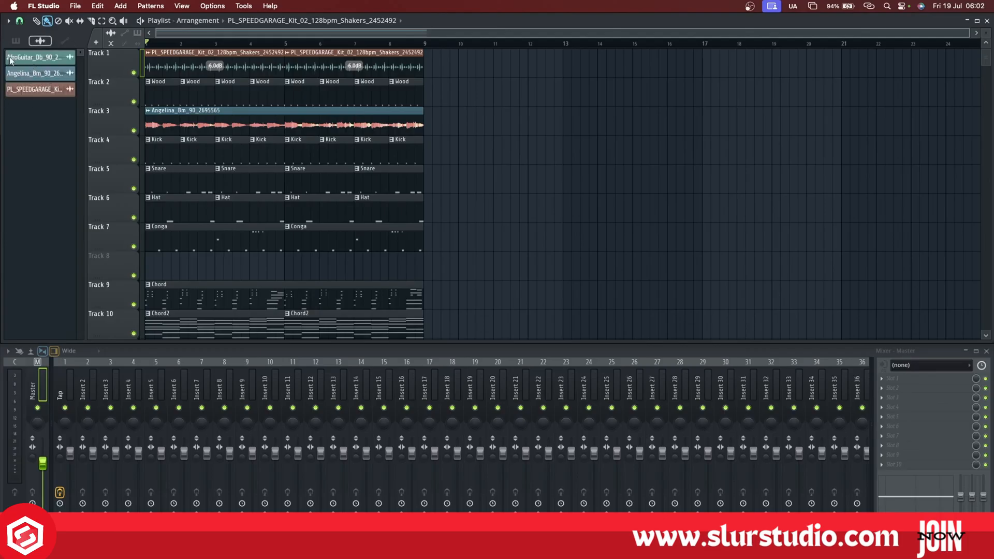
pyautogui.rightClick(23, 59)
pyautogui.click(28, 60)
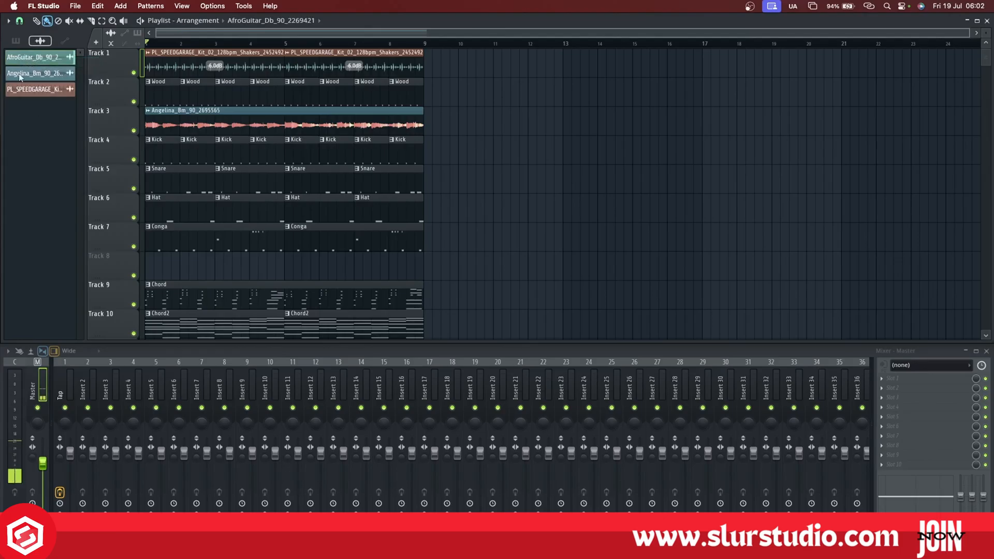
pyautogui.click(17, 42)
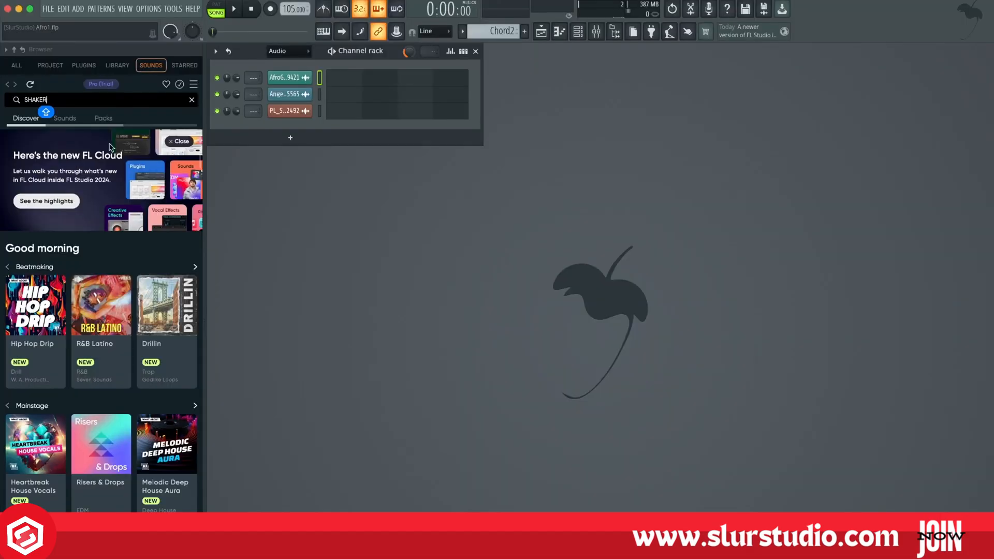
# Limit the online sound results for "SHAKER" to loops and open the genre options.
pyautogui.click(72, 121)
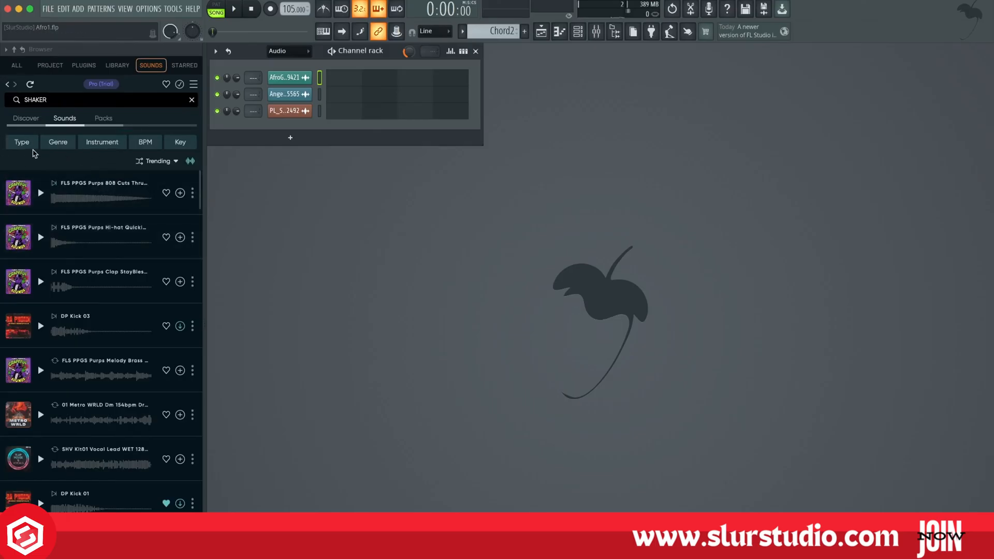
pyautogui.click(27, 144)
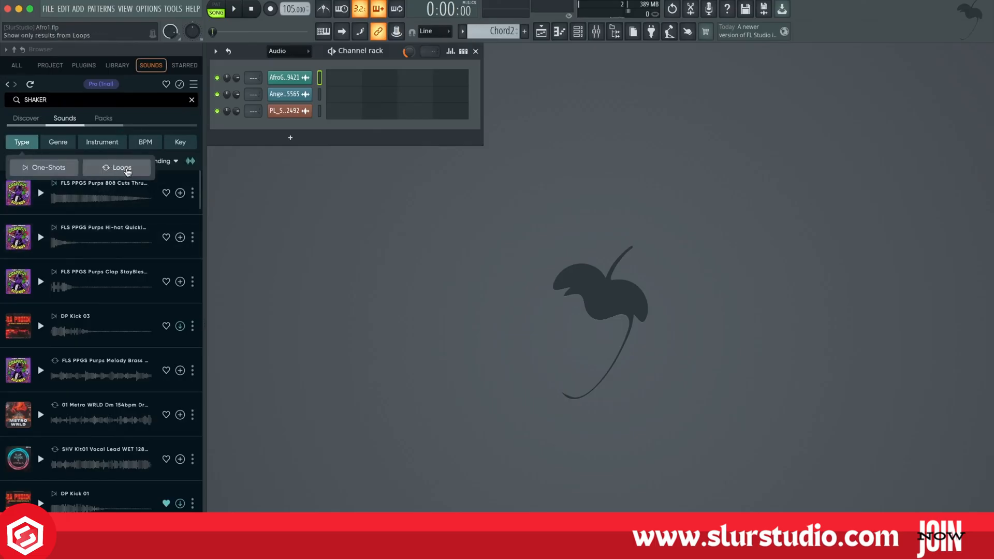
pyautogui.click(126, 169)
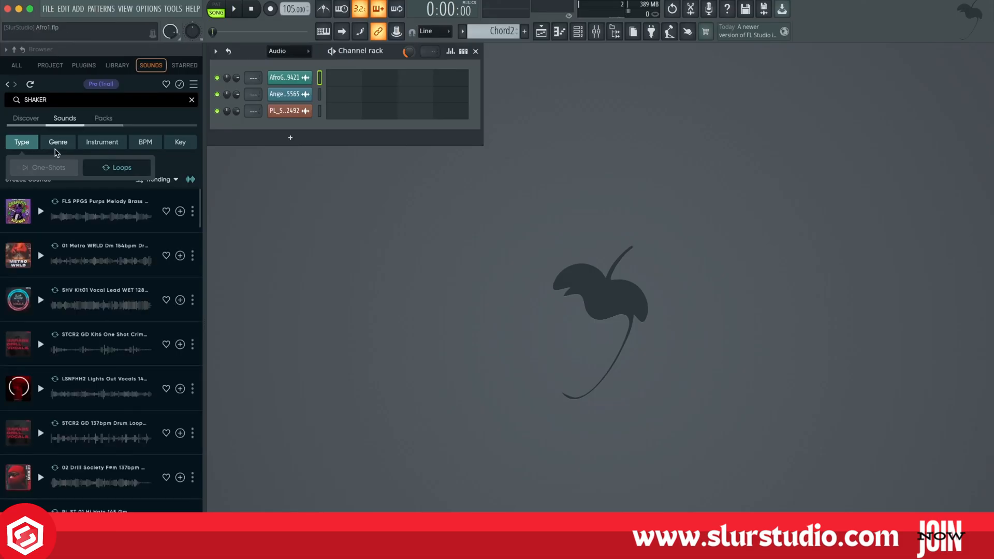
pyautogui.click(58, 142)
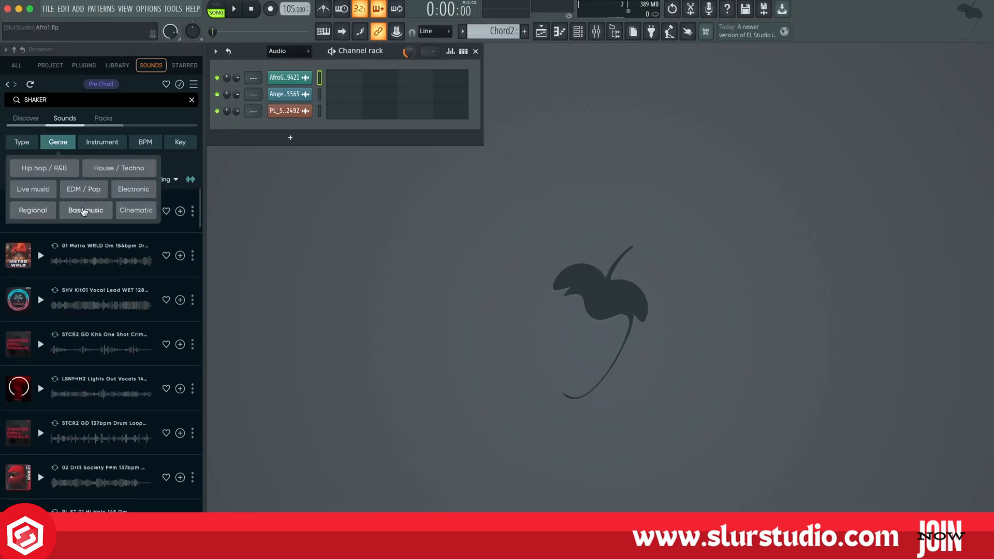
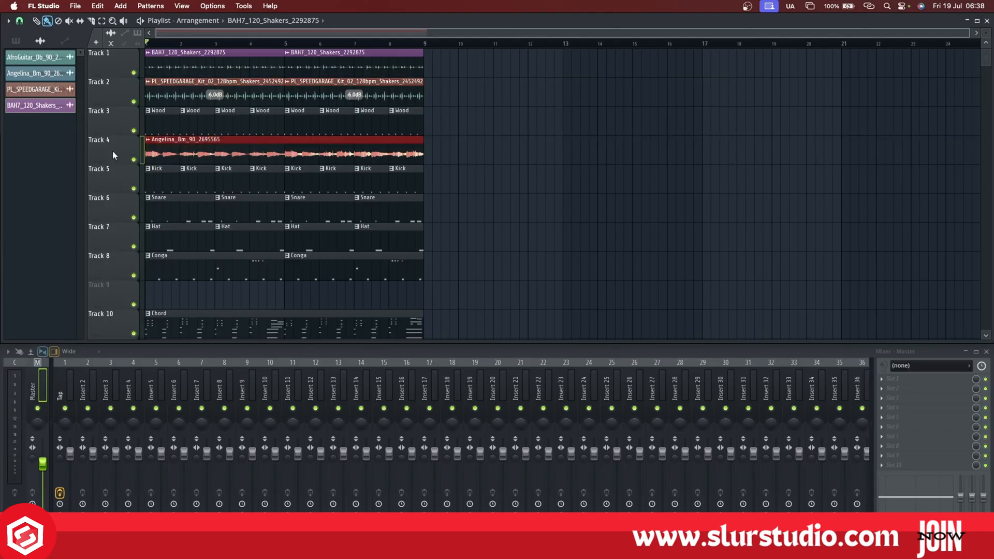
# Play the arrangement and lower both PL_SPEEDGARAGE shaker clips on Track 2 to about -25.2 dB.
pyautogui.click(110, 99)
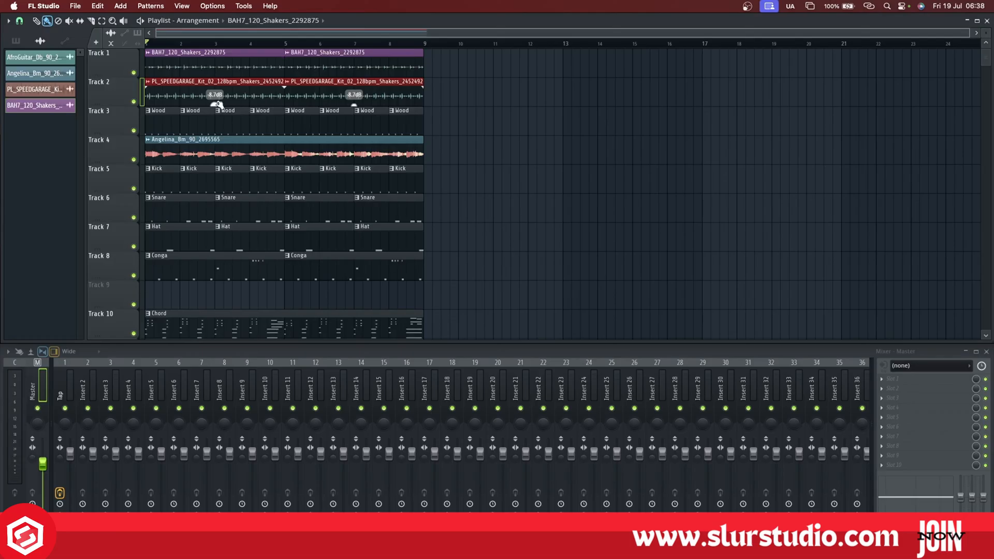
pyautogui.press('space')
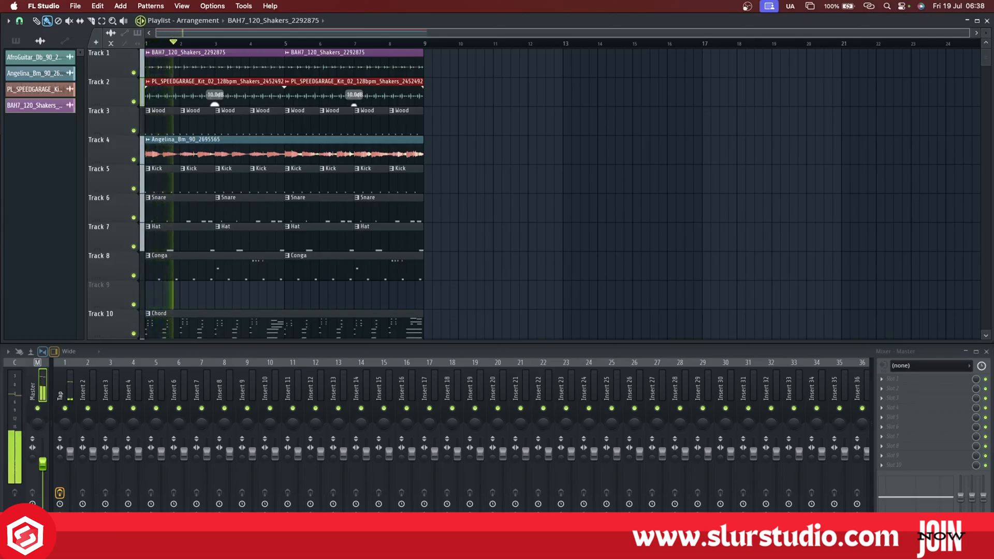
pyautogui.moveTo(214, 105); pyautogui.dragTo(214, 117)
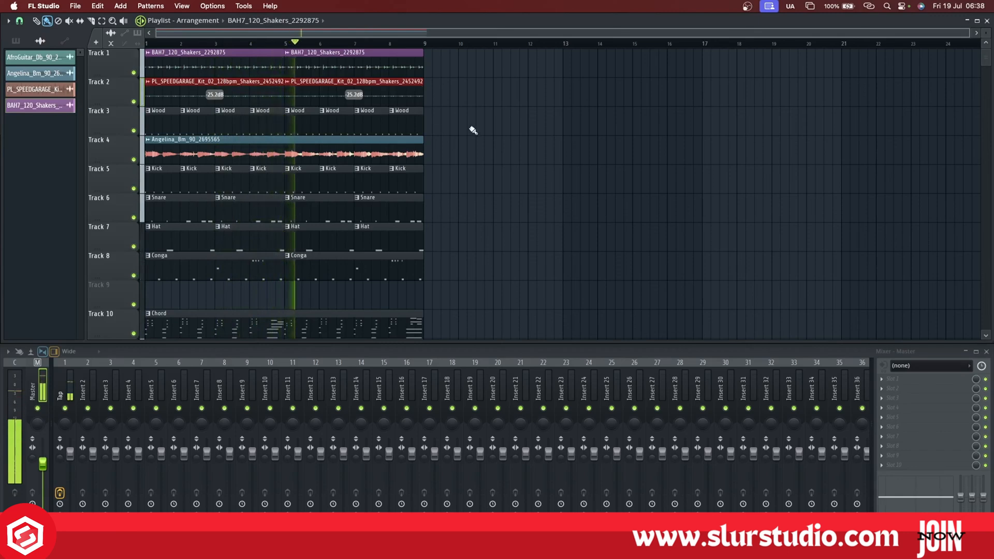
pyautogui.press('space')
# Filter the shaker loops in the online sounds to the key of B minor.
pyautogui.scroll(-3, 477, 132)
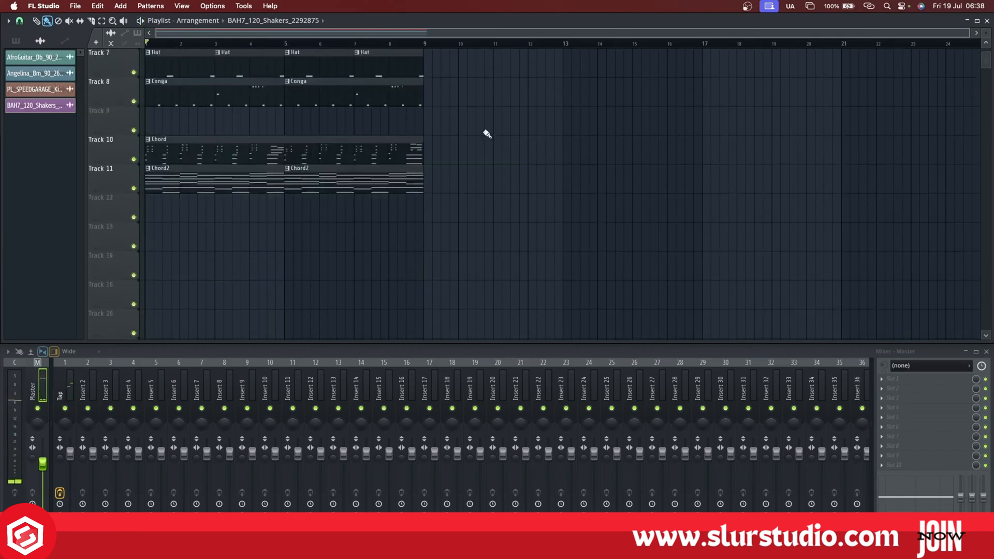
pyautogui.scroll(2, 486, 133)
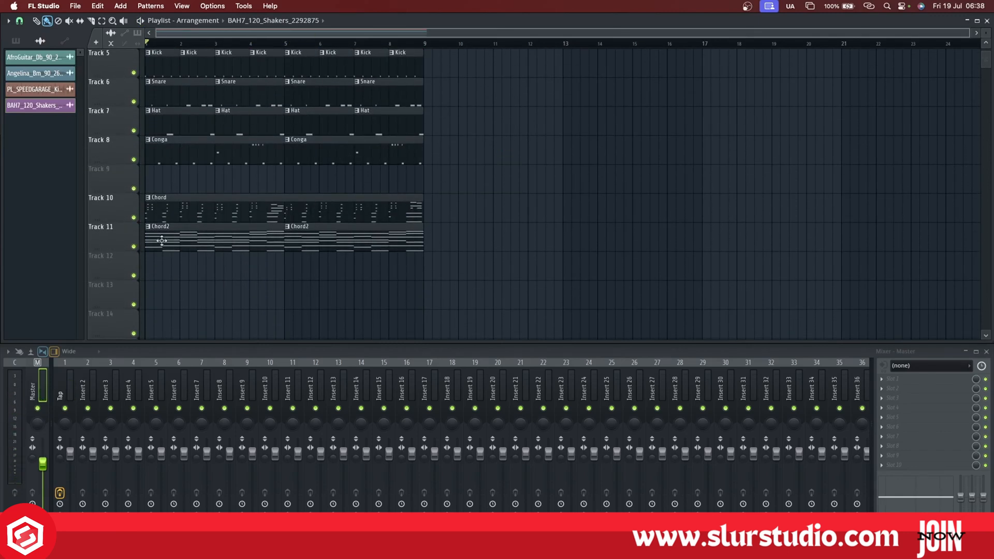
pyautogui.scroll(-2, 389, 256)
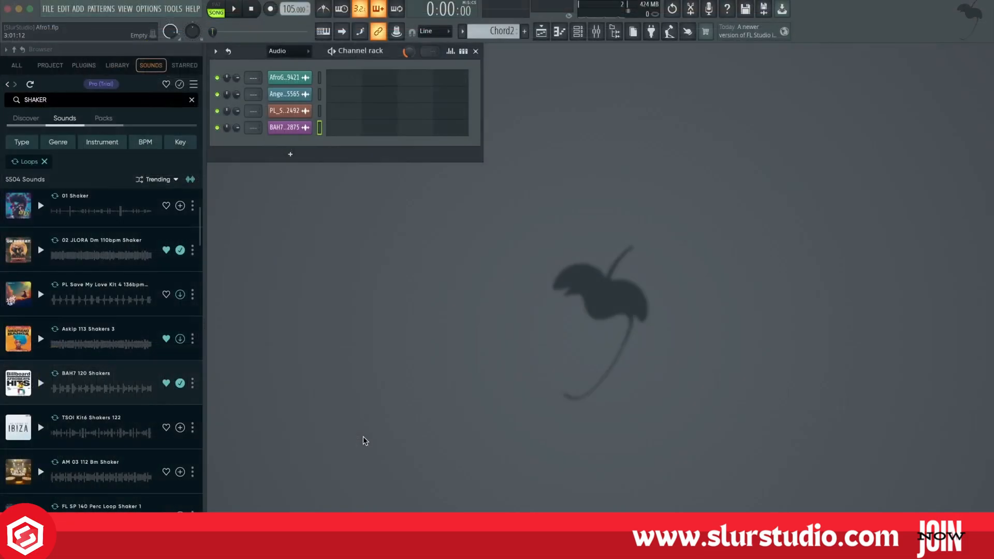
pyautogui.click(182, 144)
pyautogui.click(157, 234)
pyautogui.click(160, 169)
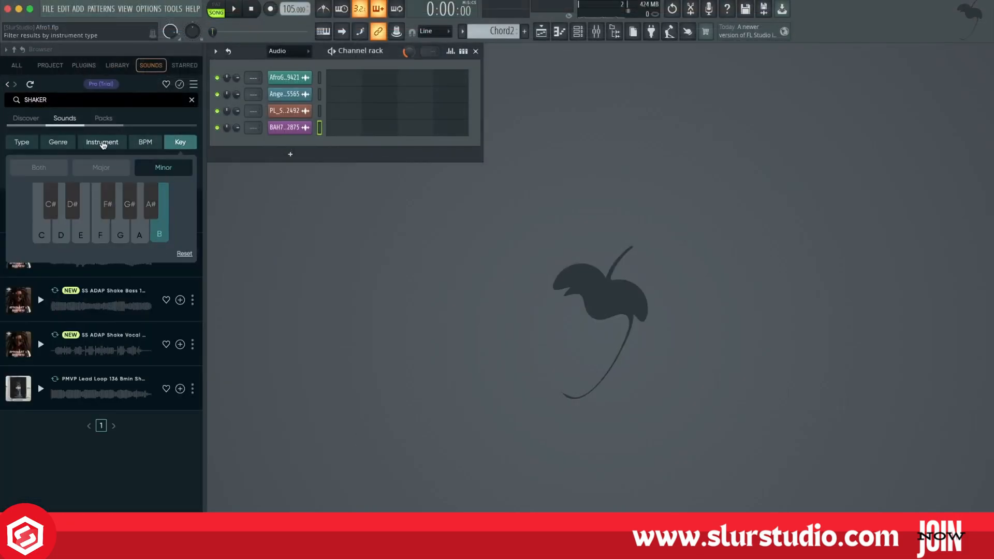
# Filter the loops to Vocals and place the SS ADAP Shake Fx Vocals loop on Track 13 at bar 1.
pyautogui.click(102, 144)
pyautogui.click(52, 205)
pyautogui.click(41, 300)
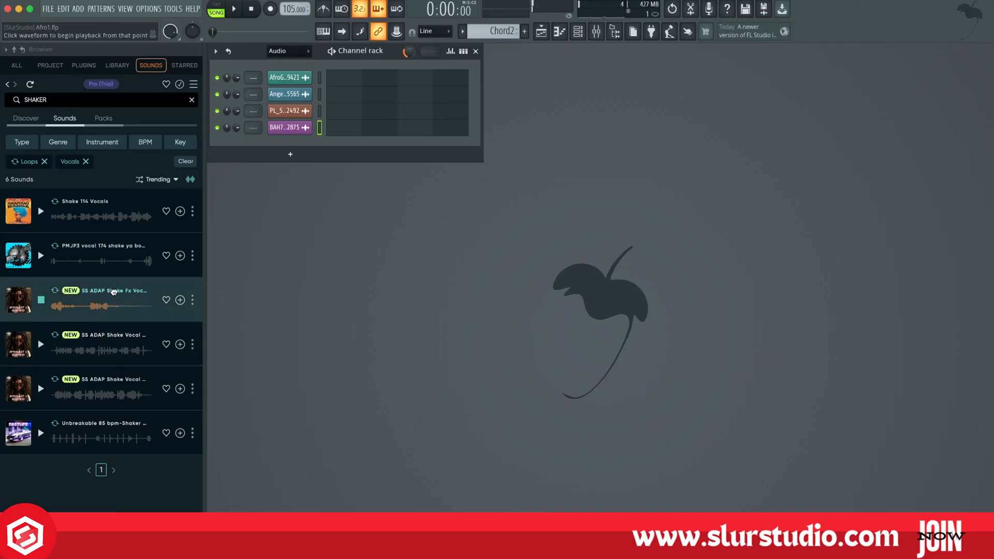
pyautogui.moveTo(113, 293); pyautogui.dragTo(412, 156)
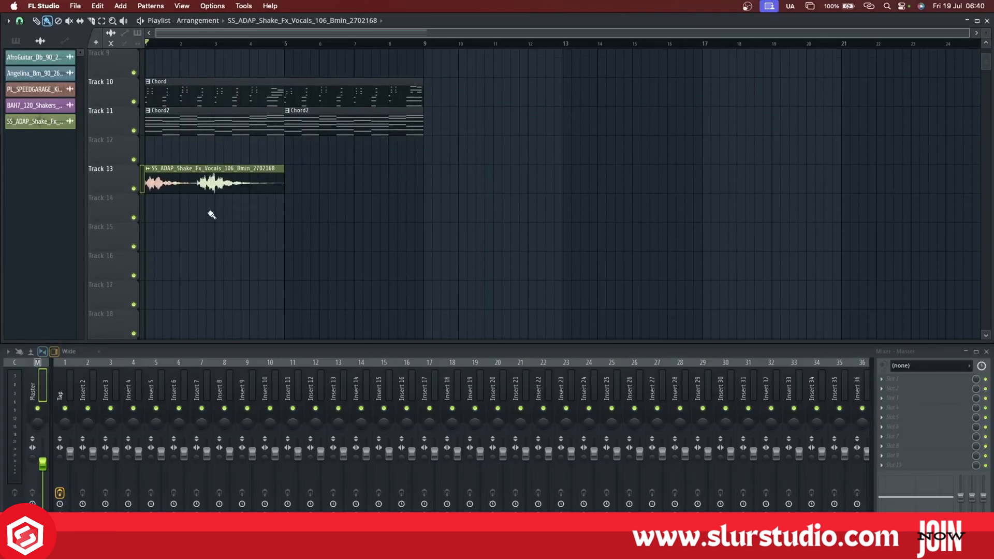
# Play the arrangement with the Shake Fx vocal and lower its clip volume on Track 13 to about -2.4 dB.
pyautogui.press('space')
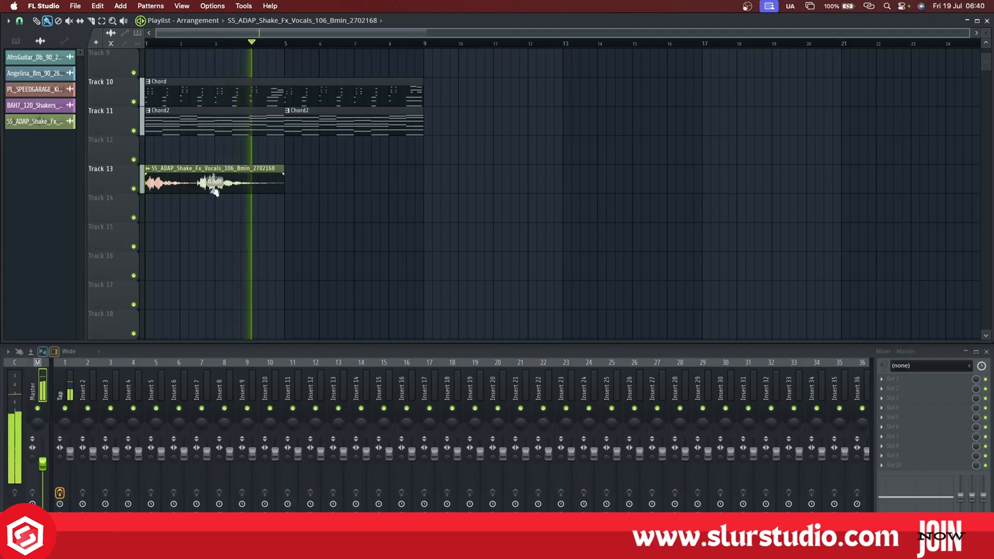
pyautogui.moveTo(214, 192); pyautogui.dragTo(215, 196)
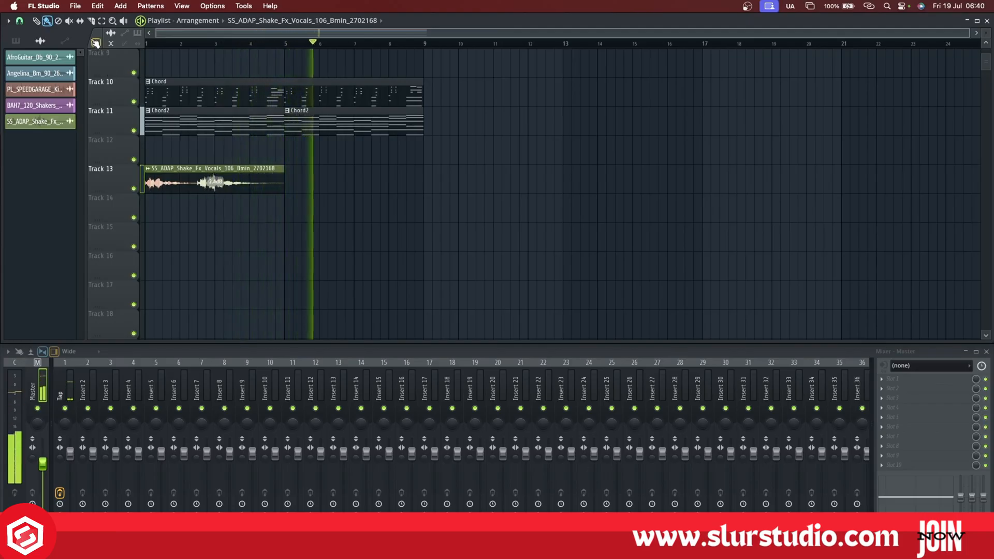
pyautogui.press('space')
# Slice the Shake Fx vocal clip on Track 13 in two just after bar 2, before its second phrase.
pyautogui.click(91, 21)
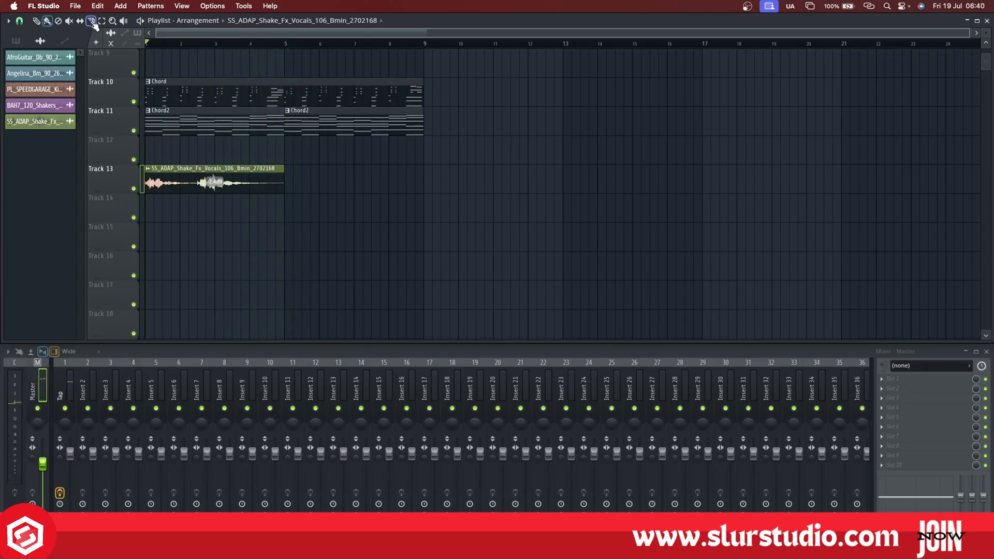
pyautogui.moveTo(195, 170); pyautogui.dragTo(193, 213)
pyautogui.click(46, 21)
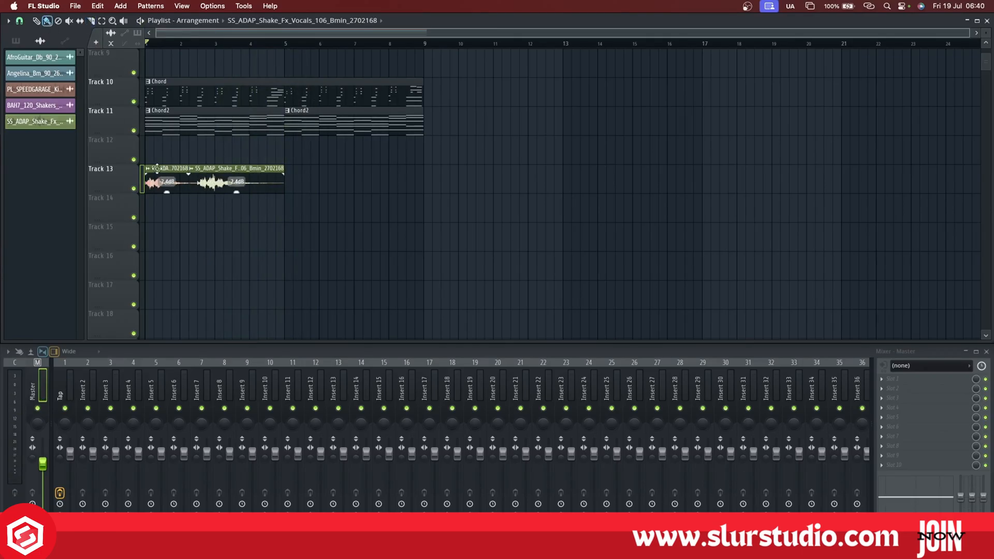
# Extend the first vocal slice on Track 13 to about bar 2.5 with a fade-out, and move the second slice to start at bar 4.
pyautogui.press('space')
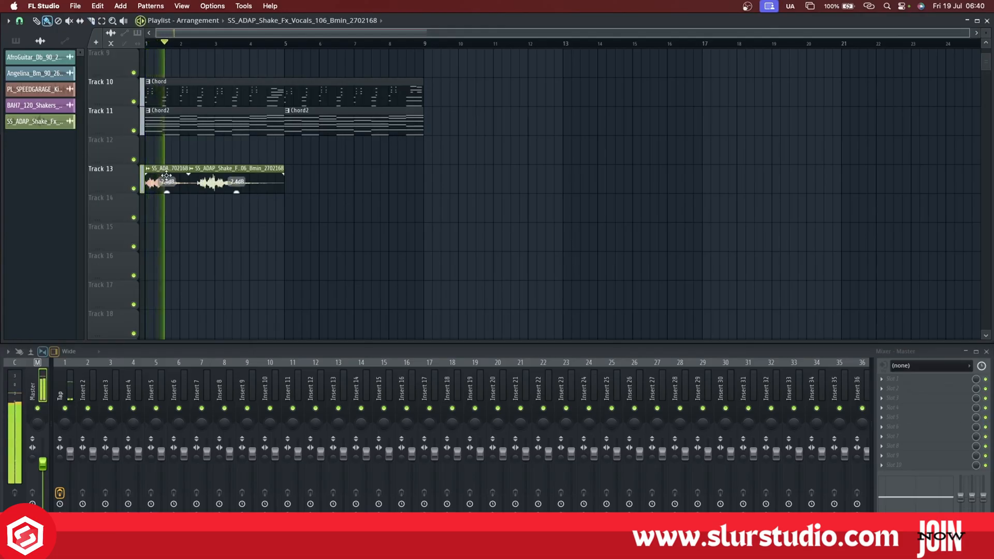
pyautogui.moveTo(237, 173); pyautogui.dragTo(394, 174)
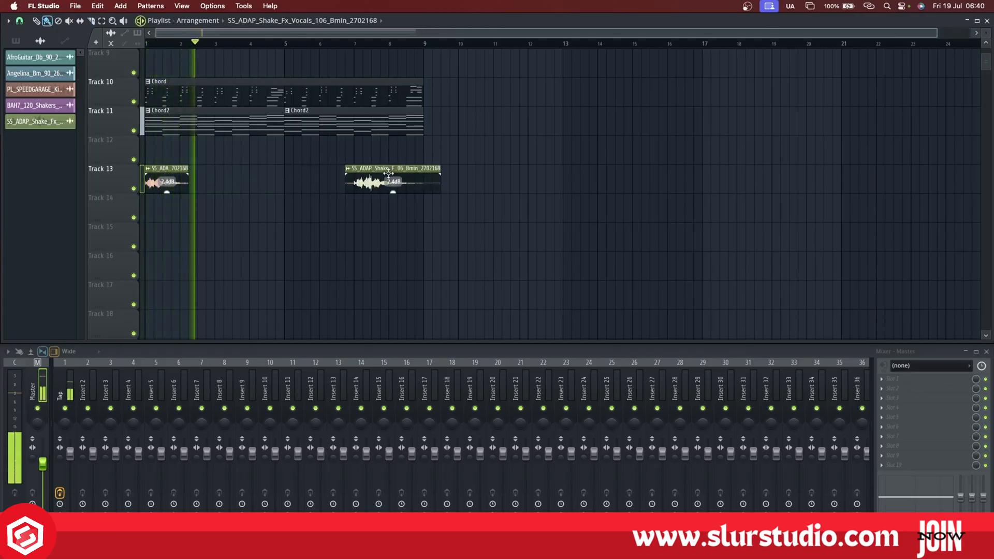
pyautogui.moveTo(188, 169); pyautogui.dragTo(197, 169)
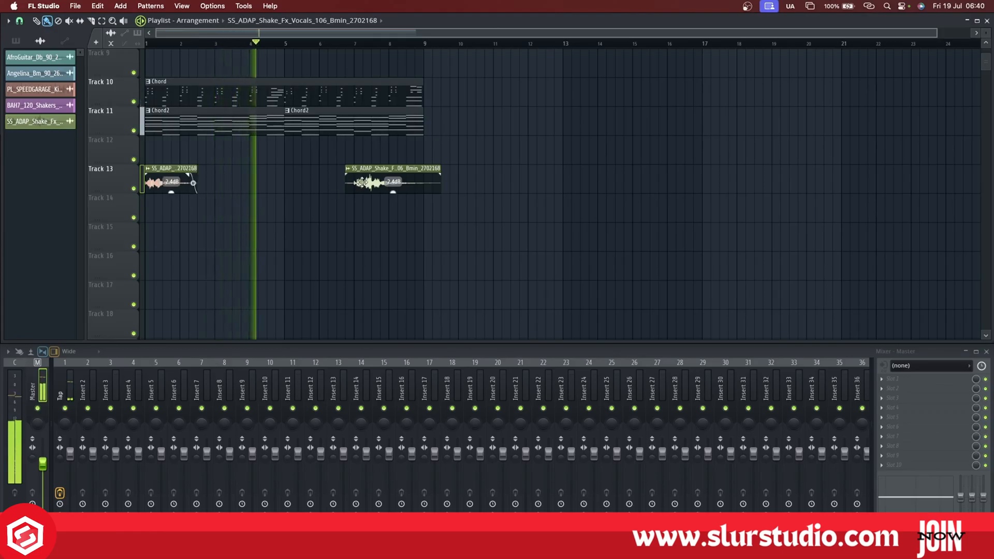
pyautogui.moveTo(360, 182); pyautogui.dragTo(264, 183)
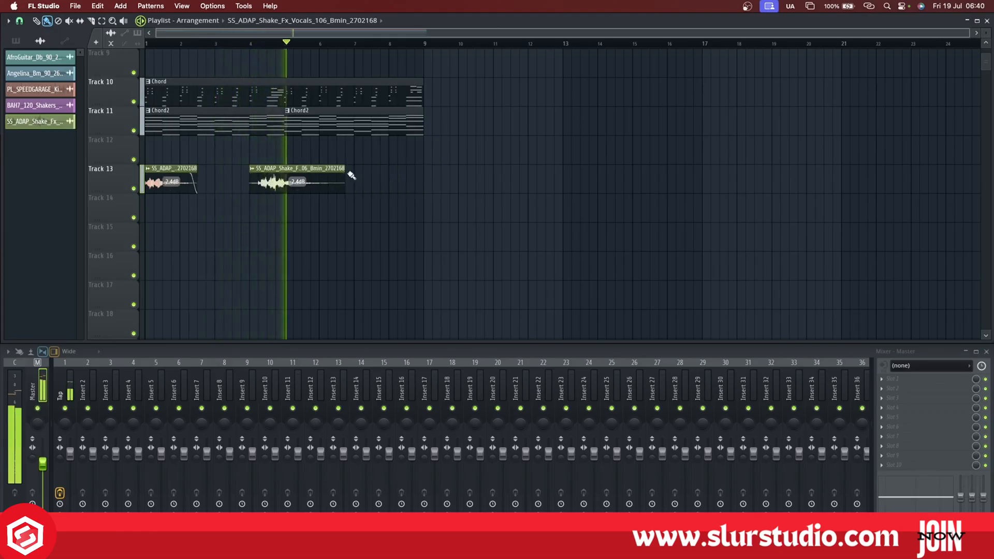
pyautogui.moveTo(345, 169)
pyautogui.mouseDown()
pyautogui.moveTo(316, 172)
pyautogui.moveTo(345, 169)
pyautogui.mouseUp()
pyautogui.press('space')
pyautogui.moveTo(252, 175)
pyautogui.mouseDown()
pyautogui.moveTo(269, 177)
pyautogui.moveTo(247, 174)
pyautogui.mouseUp()
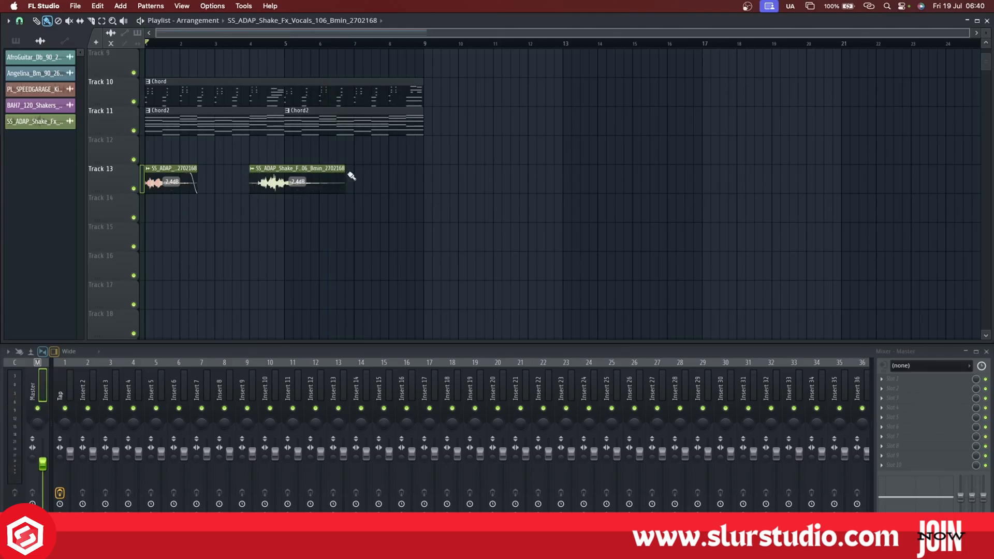
# Add a fade-out to the second vocal slice on Track 13 and lower both slices' volume to -11.0 dB.
pyautogui.moveTo(345, 175); pyautogui.dragTo(331, 170)
pyautogui.press('space')
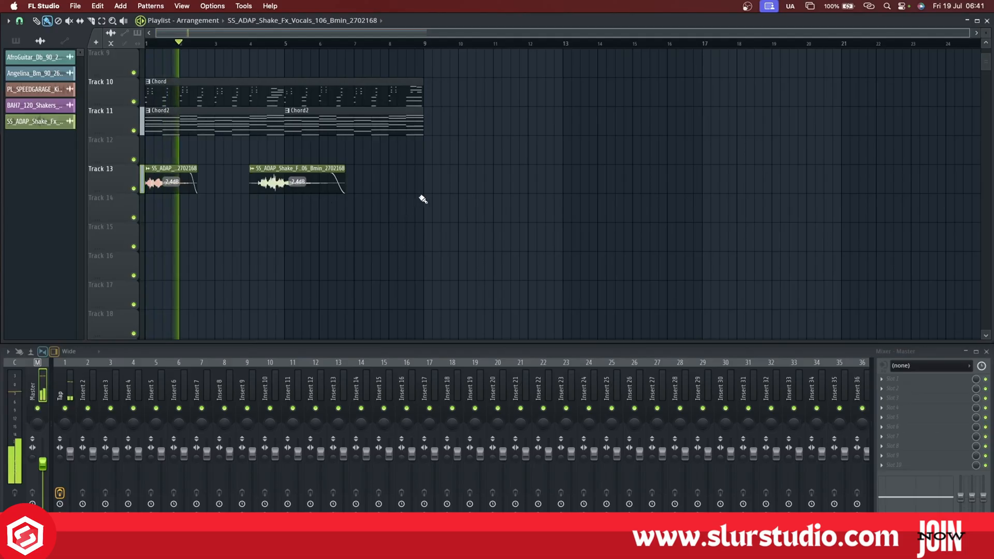
pyautogui.click(115, 189)
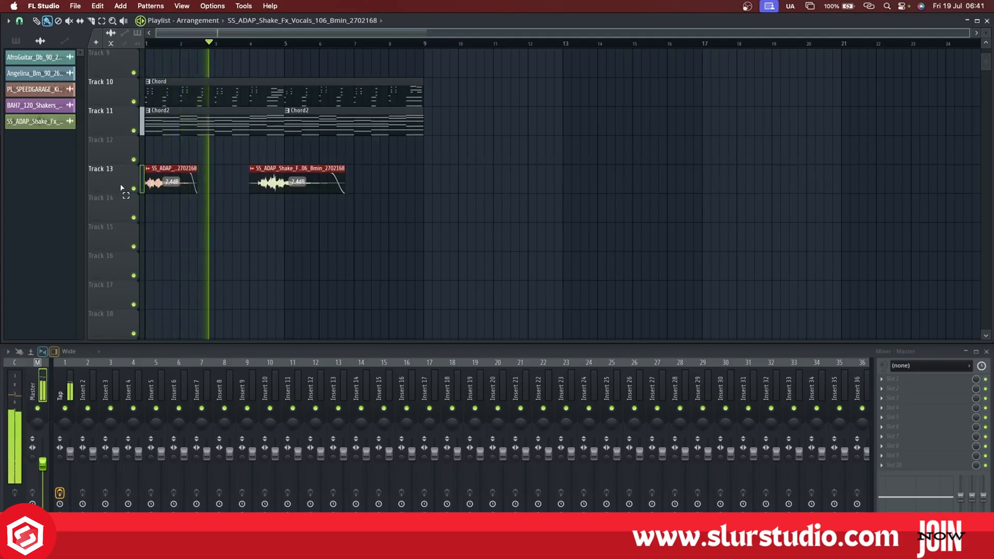
pyautogui.moveTo(297, 191); pyautogui.dragTo(297, 215)
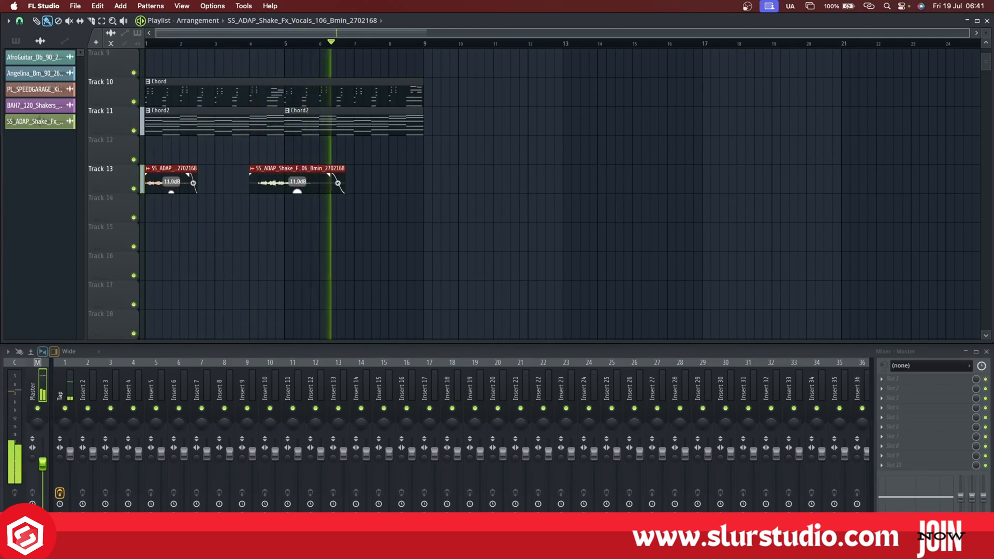
pyautogui.click(438, 209)
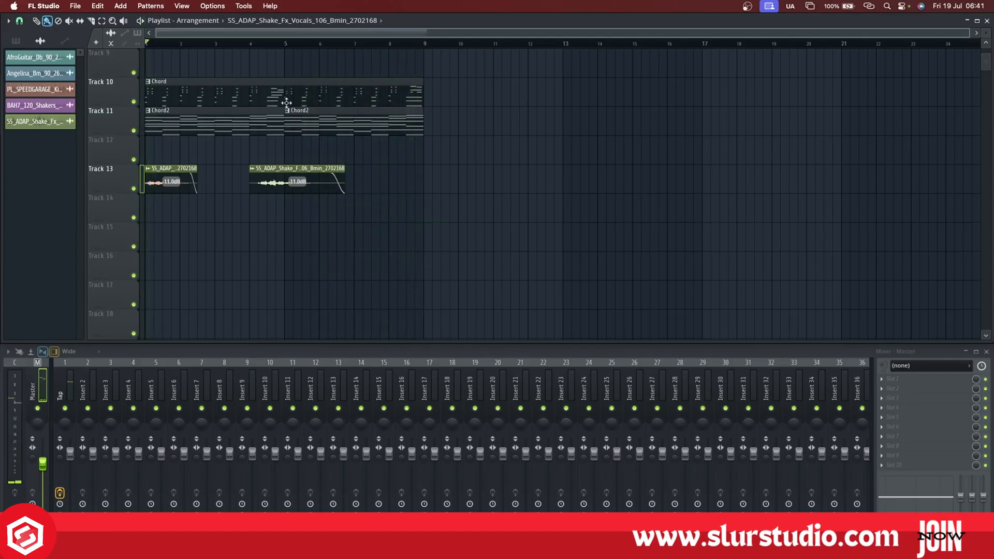
# Select all clips in bars 1 to 8 and duplicate them twice so the arrangement runs to bar 25.
pyautogui.scroll(4, 415, 191)
pyautogui.scroll(-4, 361, 159)
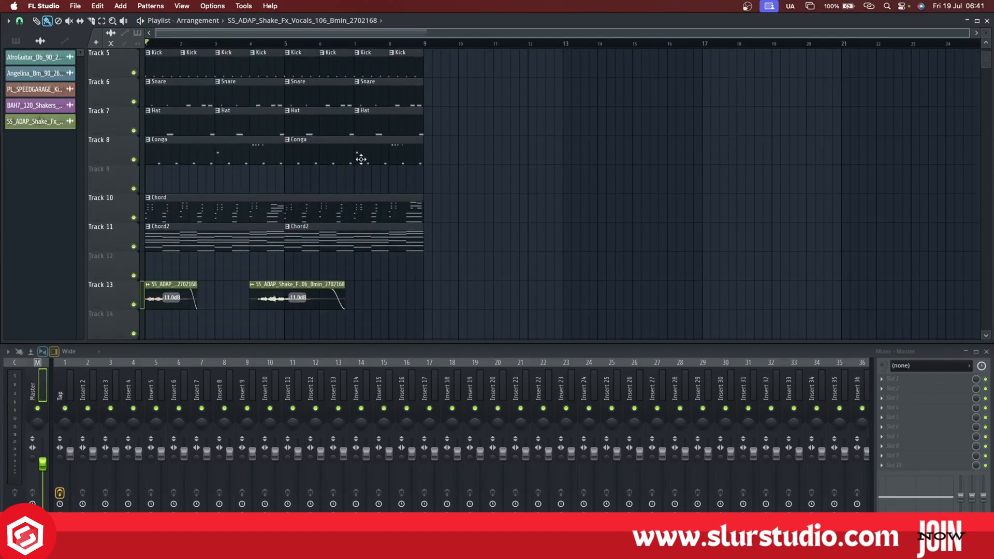
pyautogui.moveTo(574, 310); pyautogui.dragTo(5, 8)
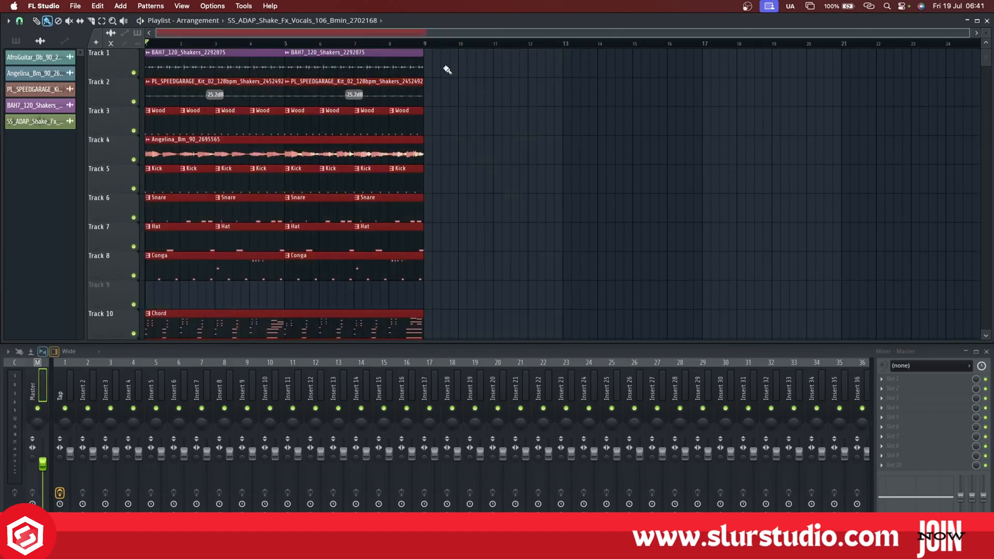
pyautogui.moveTo(473, 54); pyautogui.dragTo(158, 296)
pyautogui.scroll(6, 303, 282)
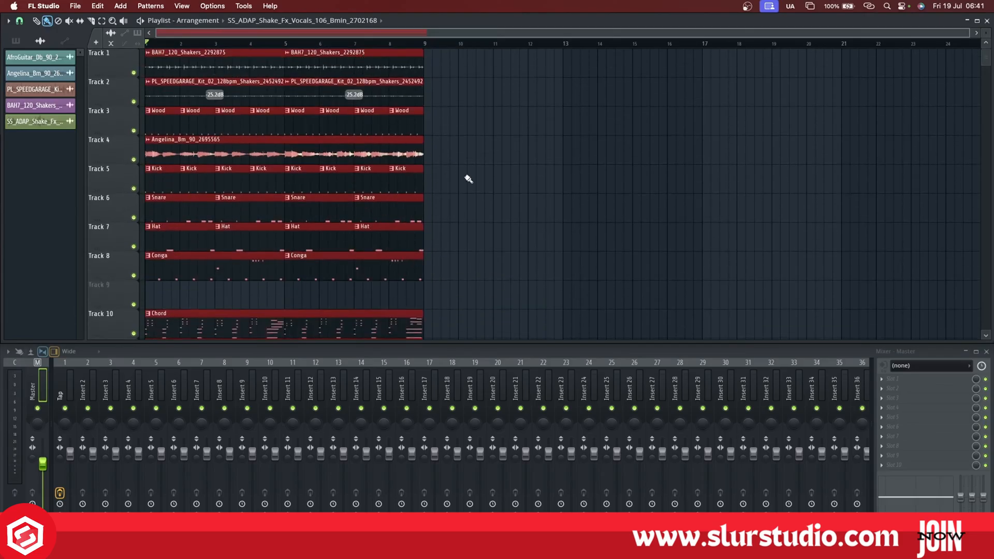
pyautogui.press('super+c')
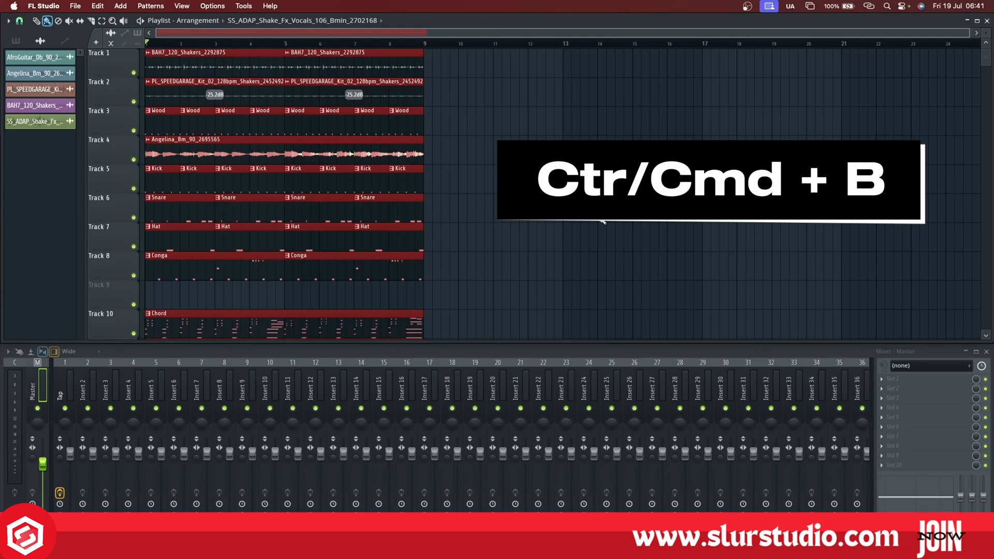
pyautogui.press('super+b')
pyautogui.press('super+b')
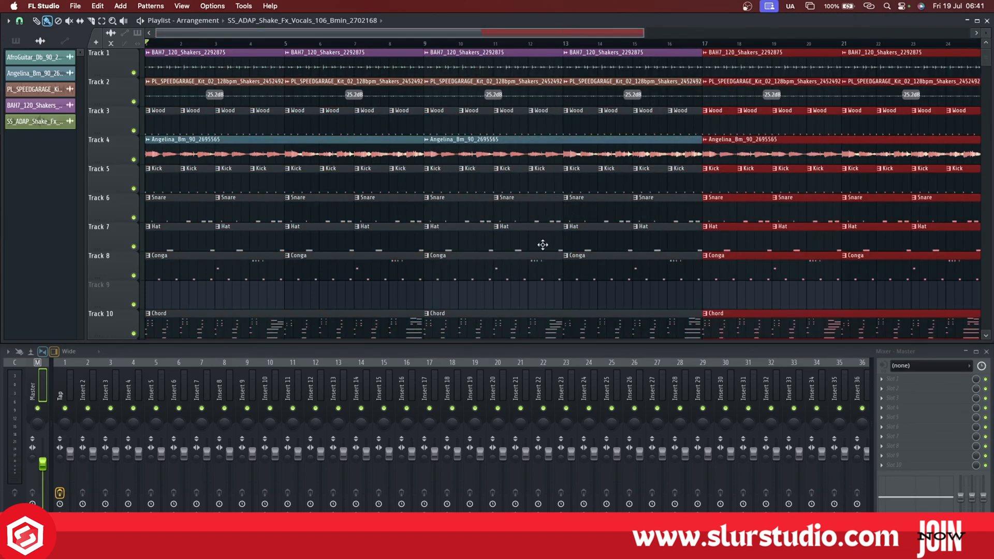
pyautogui.scroll(-2, 543, 244)
pyautogui.keyDown('super'); pyautogui.click(711, 180); pyautogui.keyUp('super')
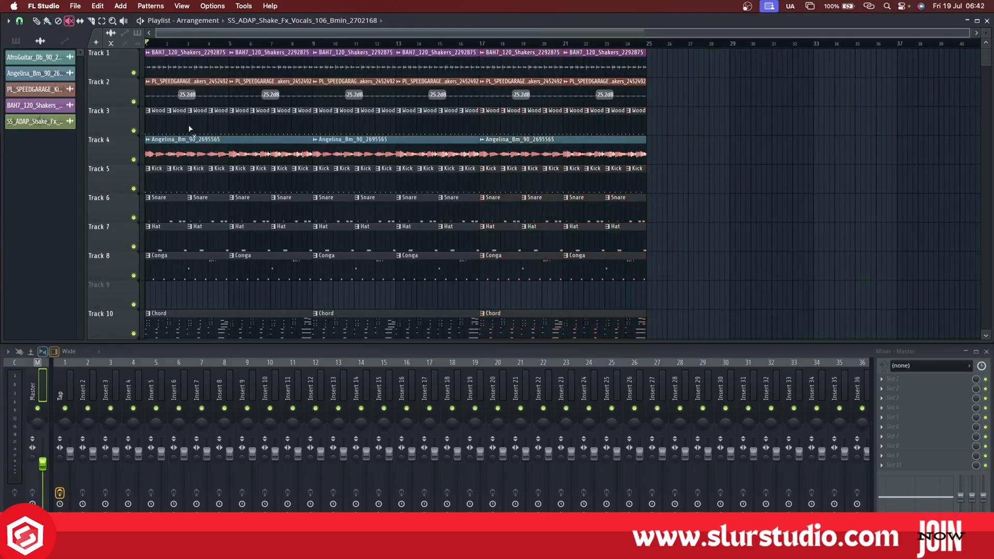
# Mute the Kick, Snare and Hat clips on Tracks 5 to 7 in bars 1 to 4.
pyautogui.scroll(-1, 192, 140)
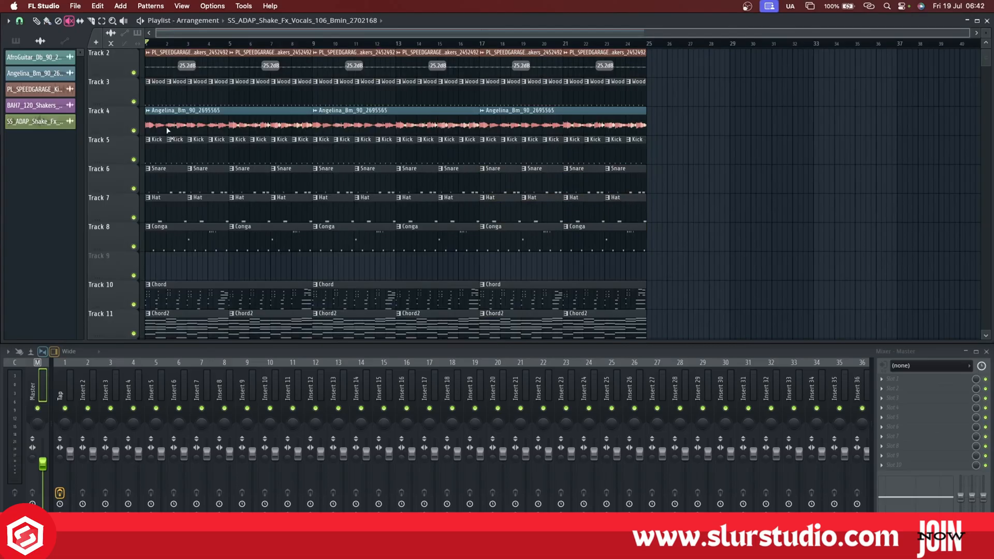
pyautogui.scroll(1, 196, 168)
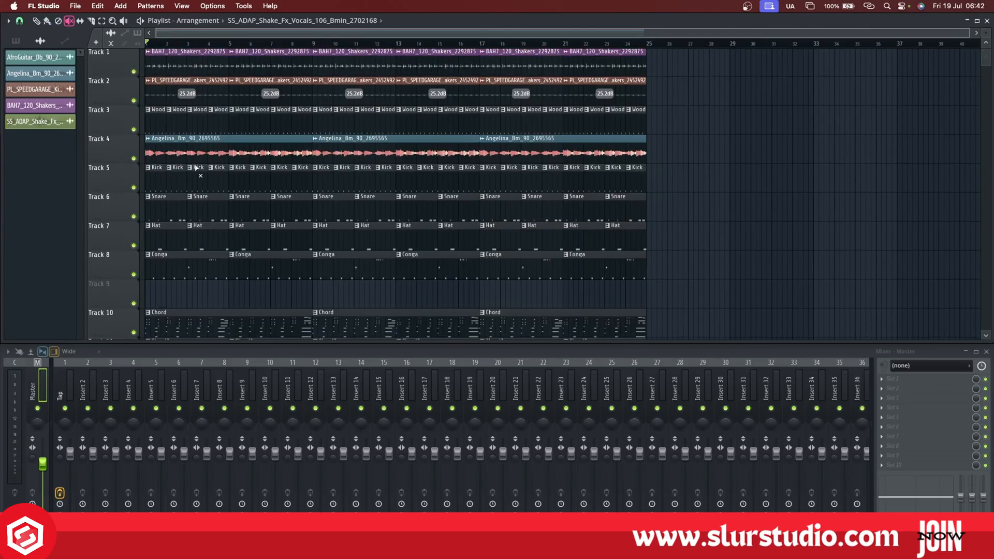
pyautogui.moveTo(155, 180); pyautogui.dragTo(217, 182)
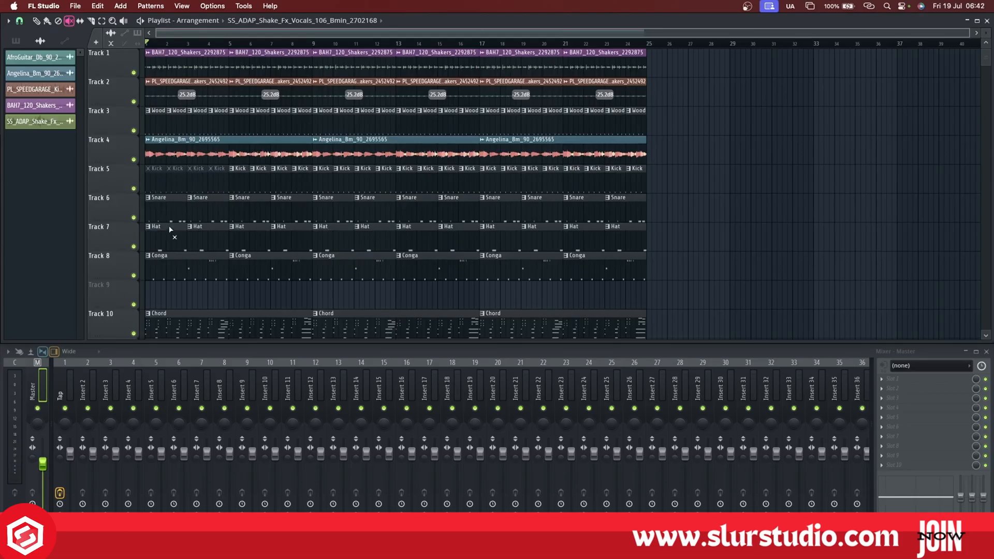
pyautogui.moveTo(160, 213); pyautogui.dragTo(203, 215)
pyautogui.moveTo(159, 240); pyautogui.dragTo(215, 240)
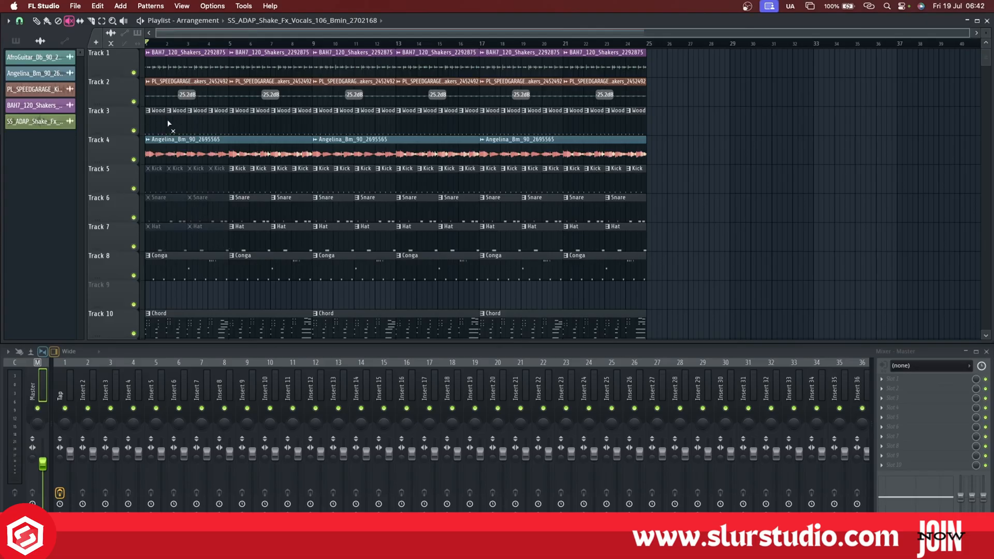
# Mute the first clips of both shaker loops, Chord, Chord2, Conga and the Shake Fx vocal at the start of the arrangement.
pyautogui.click(172, 74)
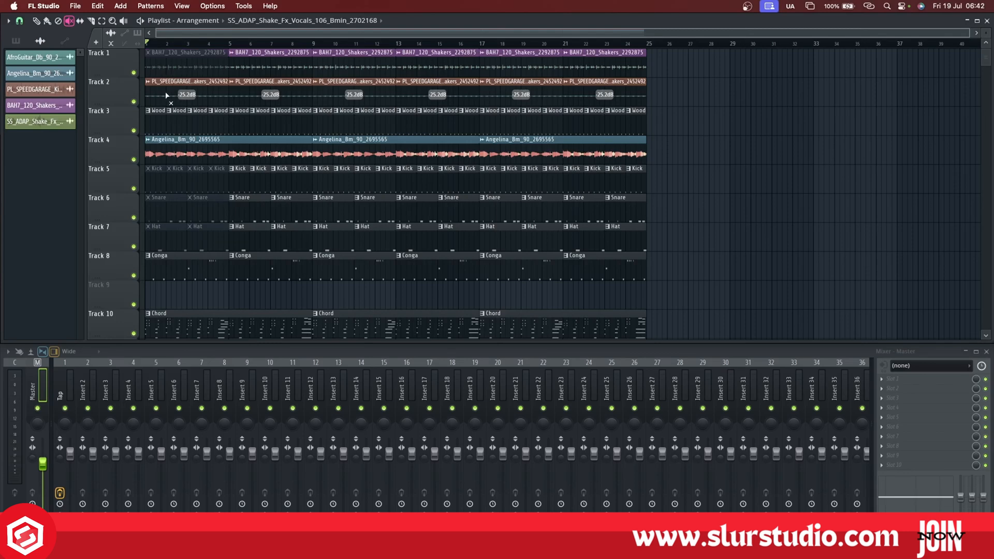
pyautogui.click(167, 95)
pyautogui.scroll(-2, 187, 271)
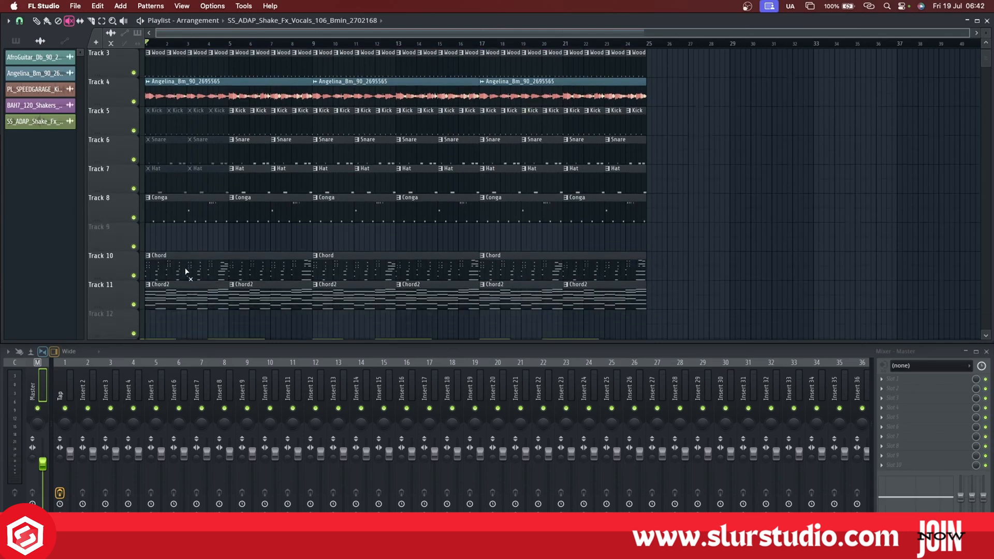
pyautogui.scroll(-3, 186, 272)
pyautogui.click(185, 184)
pyautogui.click(178, 207)
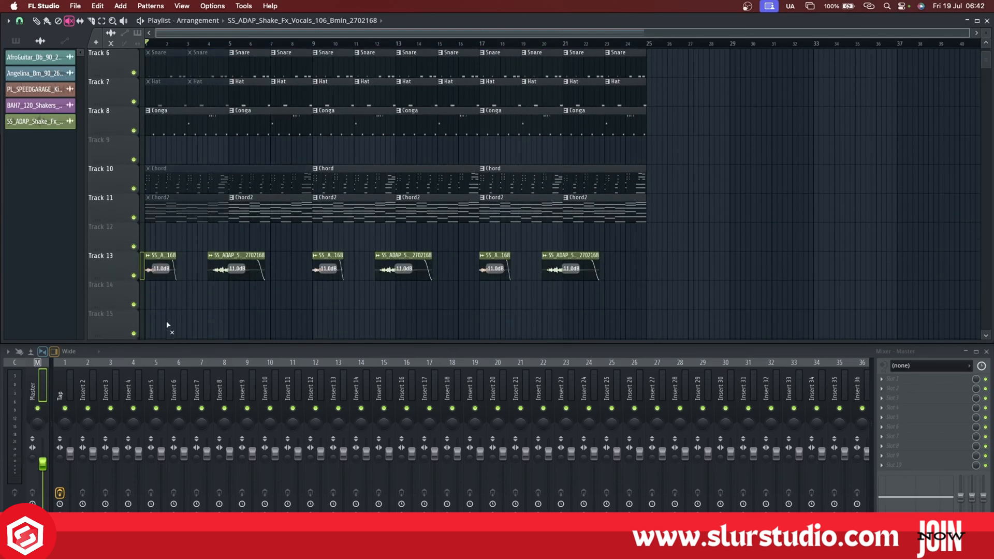
pyautogui.click(166, 128)
pyautogui.click(162, 270)
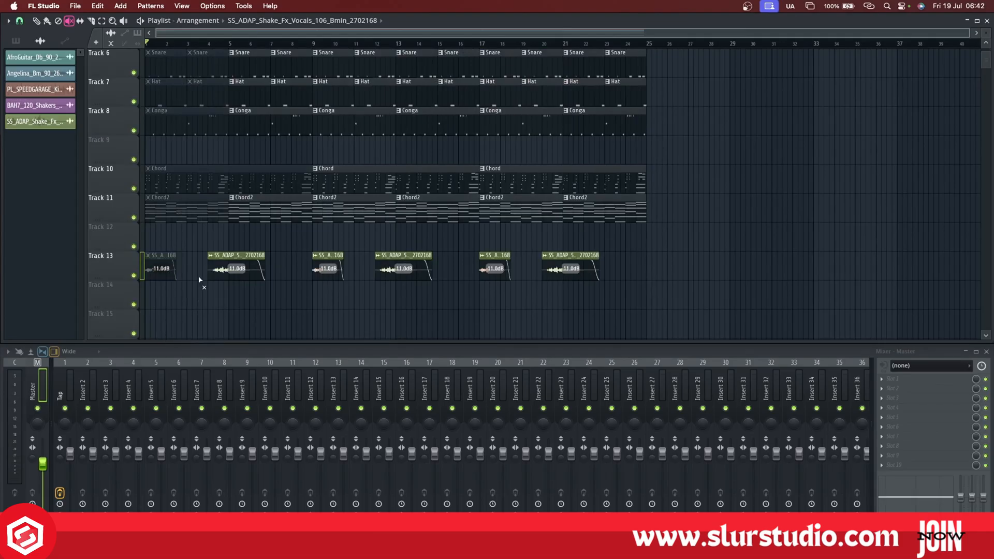
# Play the arrangement from the start, muting the Chord2 clips at bars 5 and 9 on Track 11, and stop playback.
pyautogui.scroll(5, 199, 280)
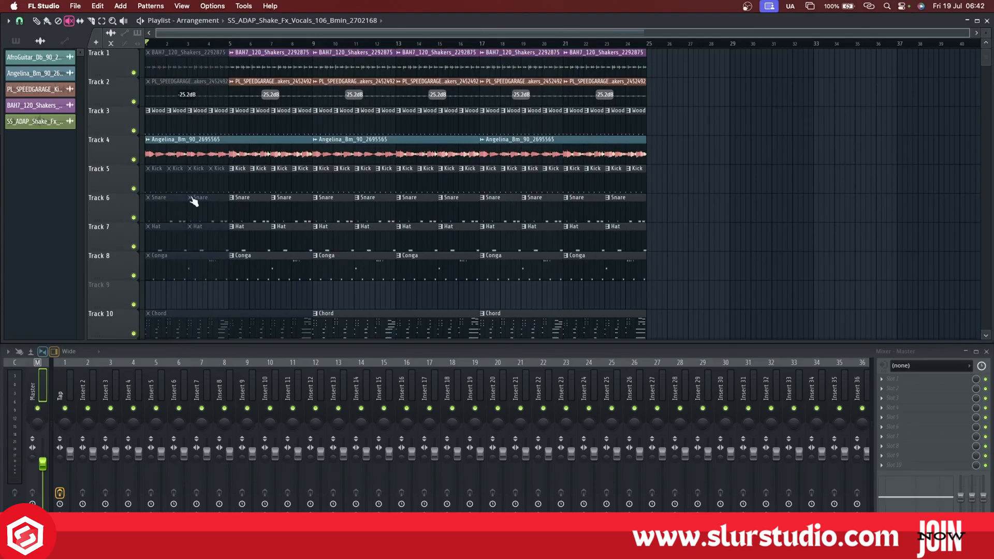
pyautogui.press('space')
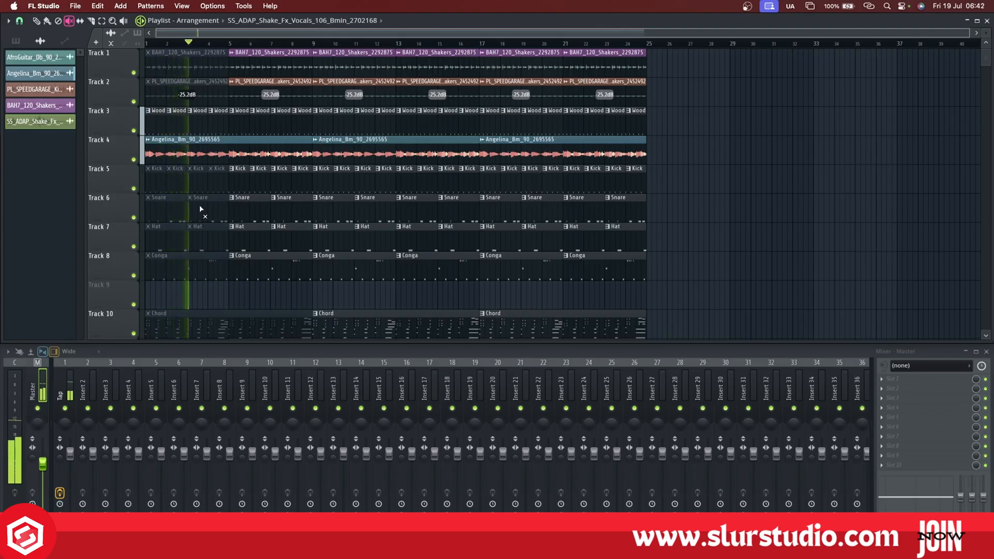
pyautogui.scroll(-2, 235, 235)
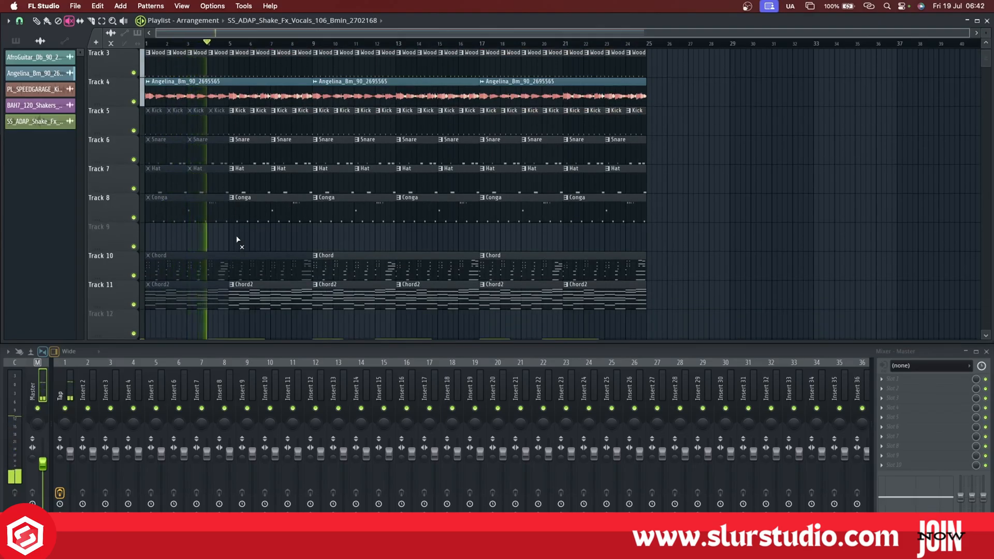
pyautogui.click(244, 300)
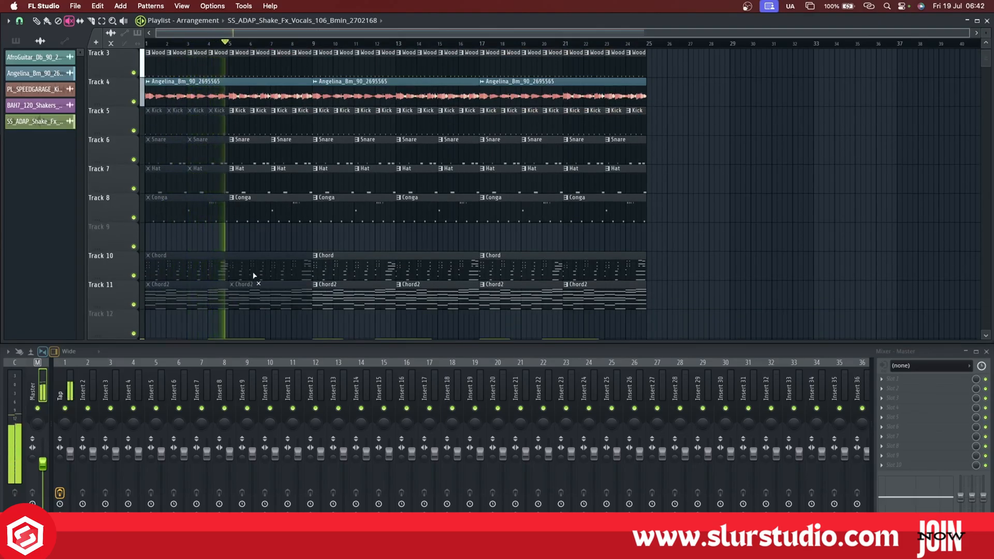
pyautogui.scroll(2, 260, 191)
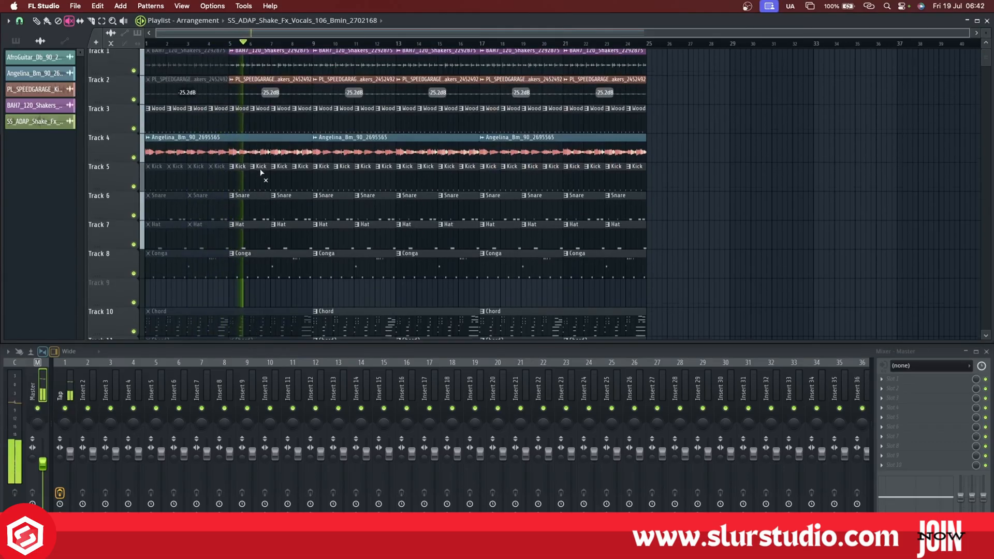
pyautogui.scroll(-4, 260, 173)
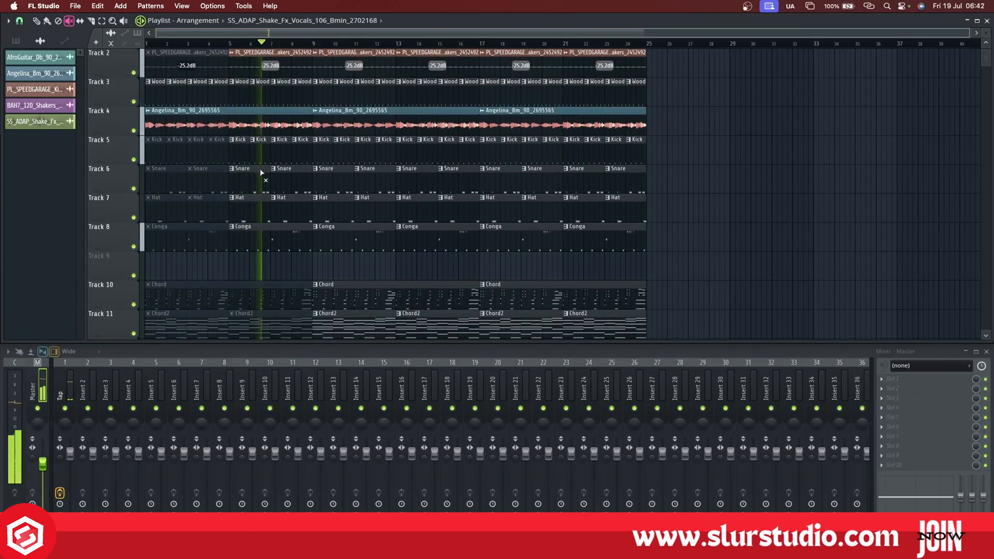
pyautogui.scroll(1, 260, 173)
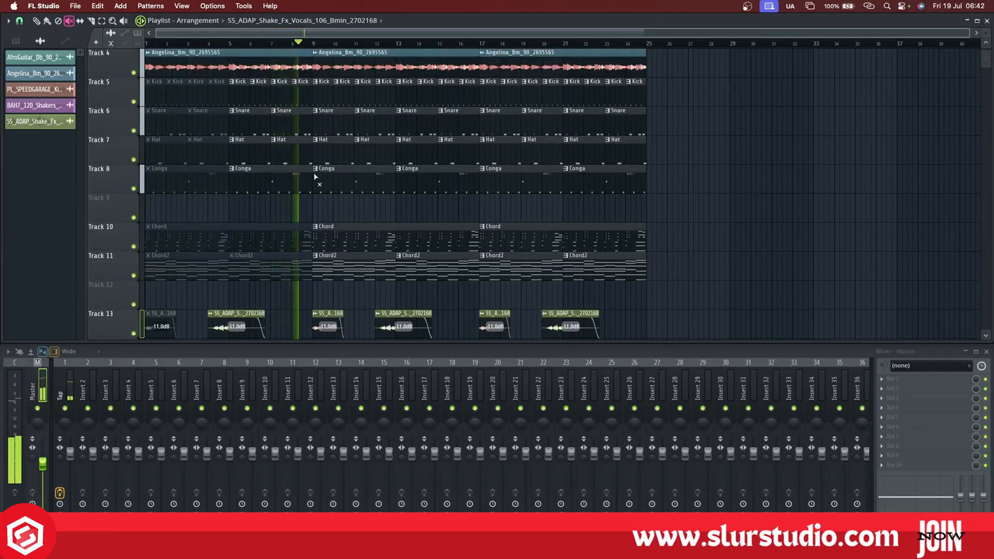
pyautogui.scroll(3, 337, 223)
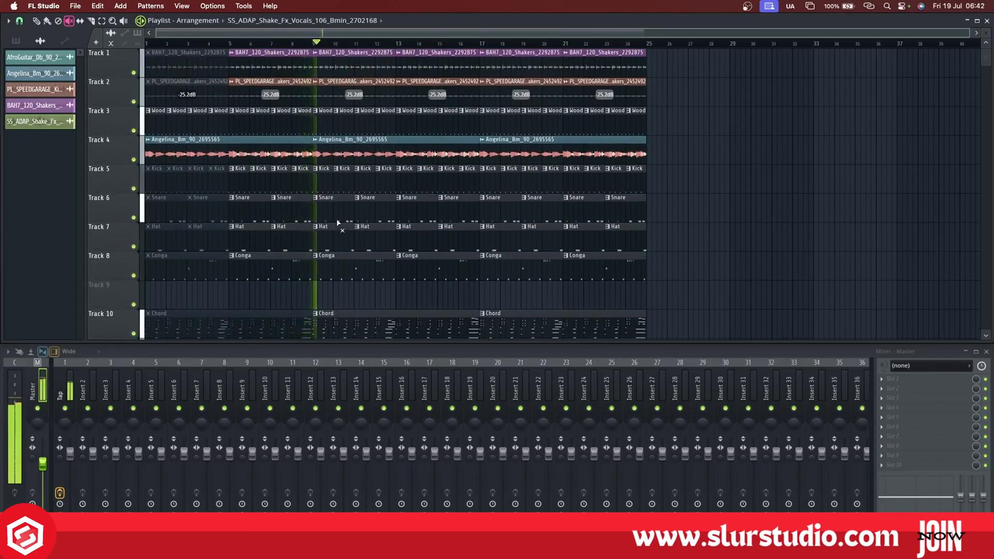
pyautogui.scroll(-2, 337, 223)
pyautogui.click(348, 292)
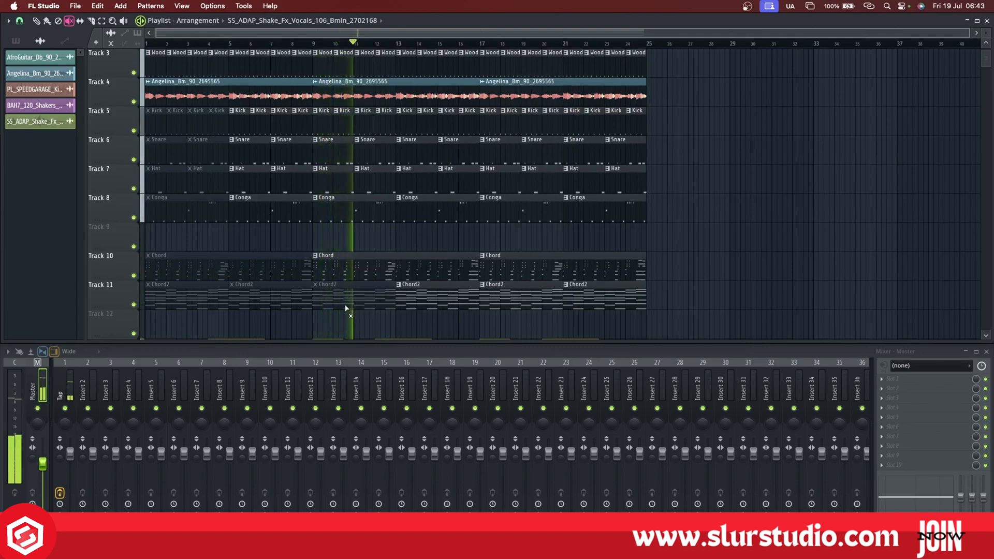
pyautogui.press('space')
# Unmute all muted Chord2 clips on Track 11 and the first Chord and Conga clips.
pyautogui.click(333, 294)
pyautogui.click(290, 293)
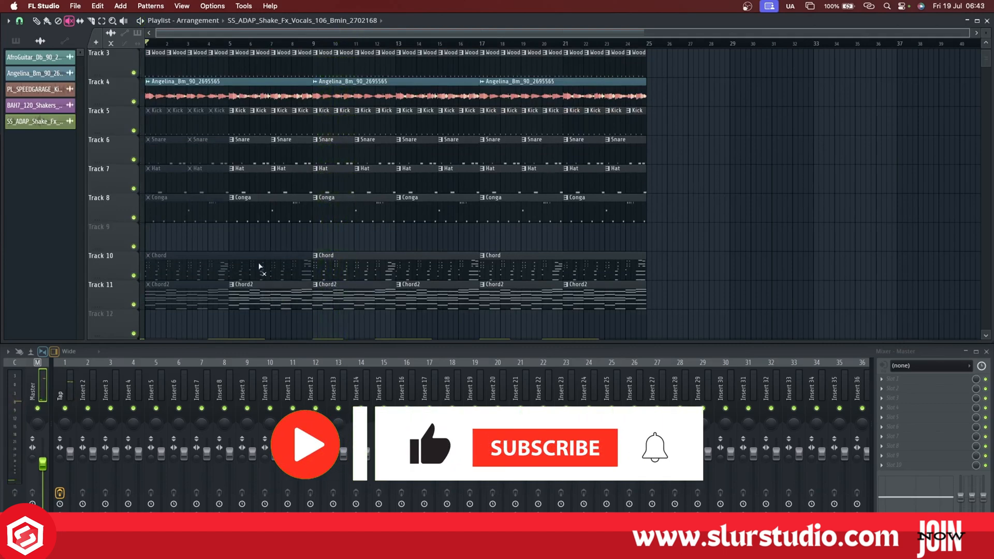
pyautogui.click(259, 267)
pyautogui.click(211, 290)
pyautogui.click(210, 209)
# Unmute the Hat, Snare, Kick and shaker clips in bars 1 to 4 and the first vocal slice on Track 13.
pyautogui.click(193, 180)
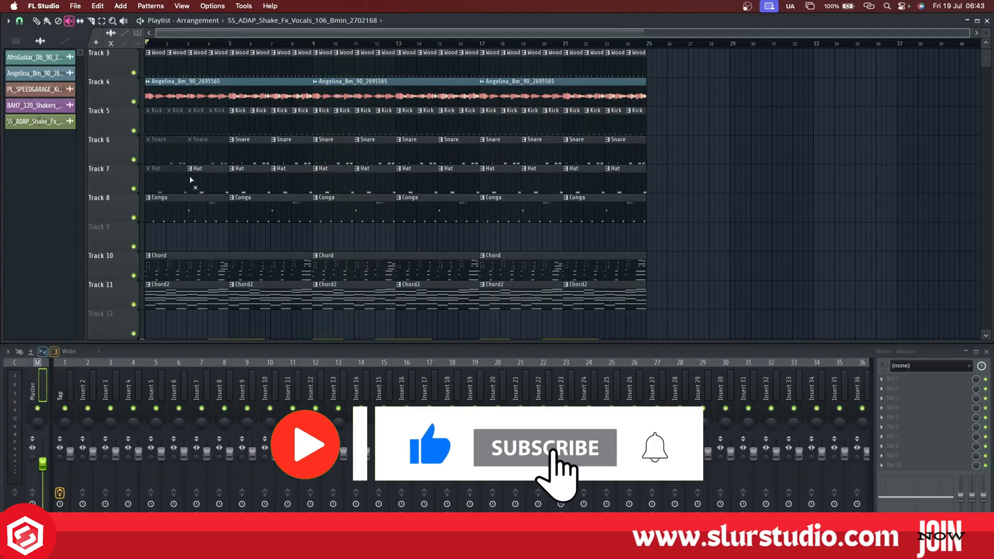
pyautogui.click(179, 179)
pyautogui.click(202, 157)
pyautogui.click(166, 147)
pyautogui.click(198, 58)
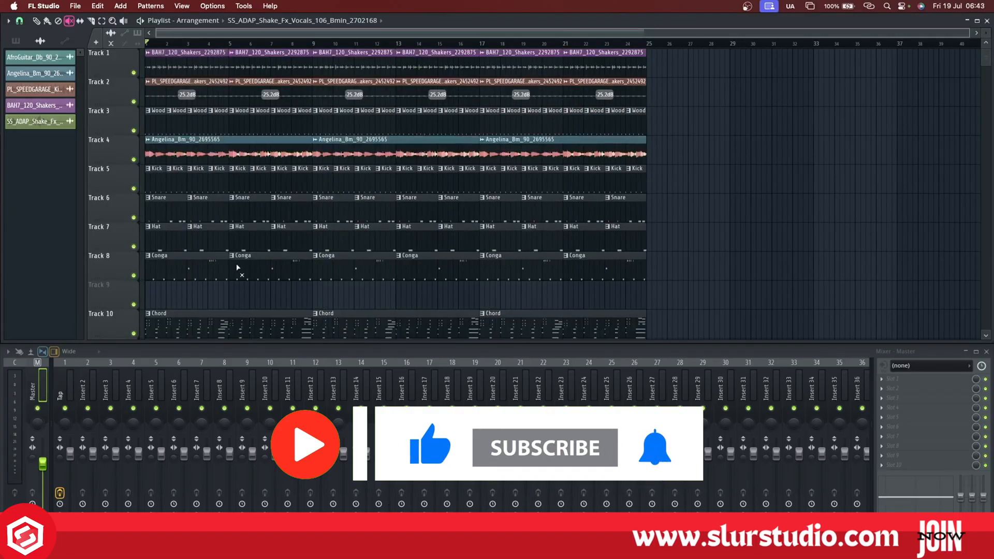
pyautogui.scroll(-10, 237, 268)
pyautogui.scroll(8, 235, 269)
pyautogui.scroll(-3, 235, 268)
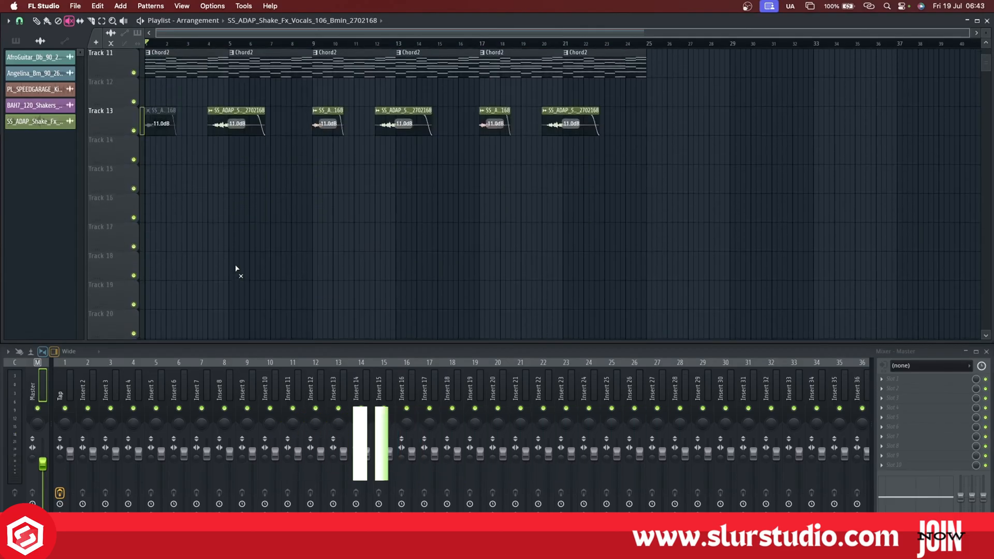
pyautogui.scroll(1, 235, 268)
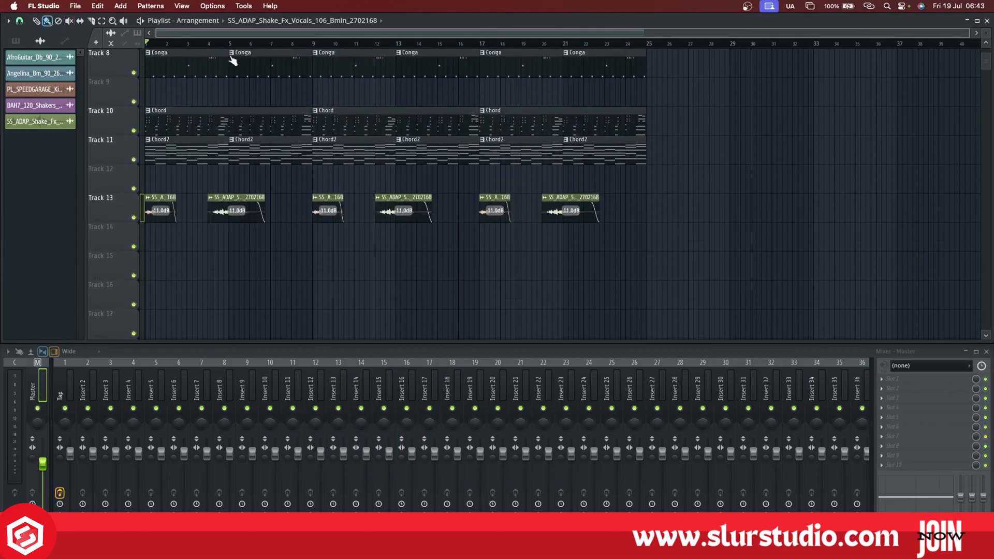
pyautogui.scroll(3, 568, 212)
pyautogui.scroll(-4, 543, 217)
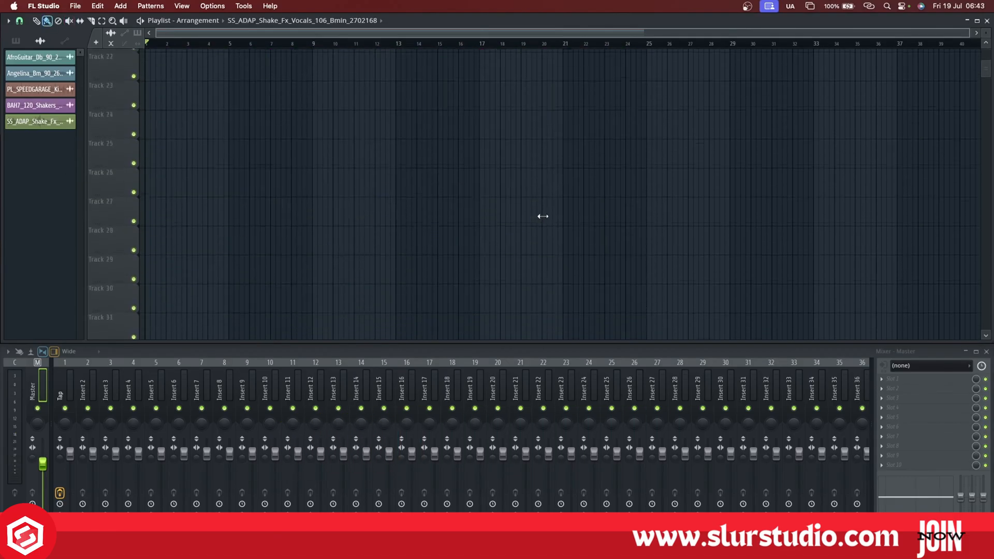
pyautogui.scroll(4, 543, 216)
pyautogui.scroll(-3, 543, 216)
pyautogui.scroll(1, 543, 217)
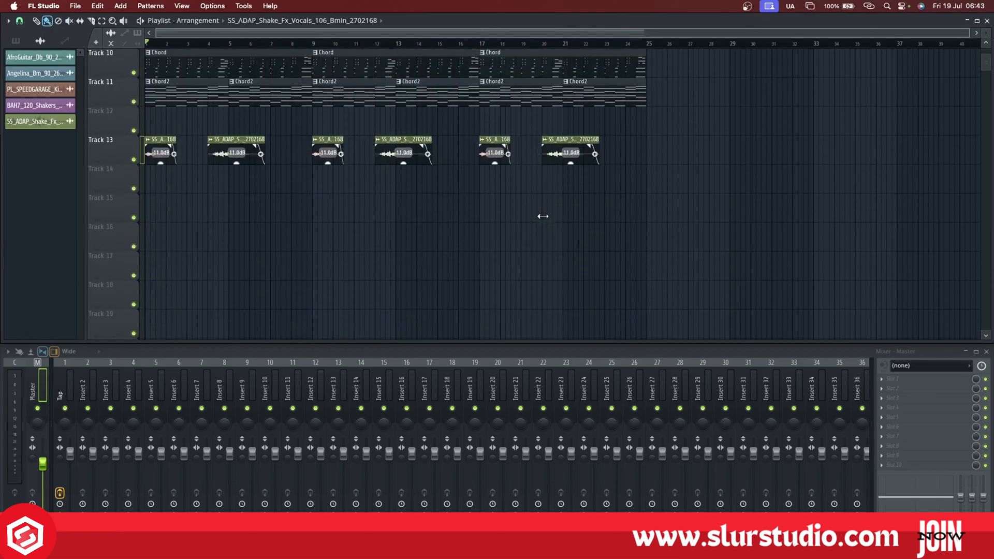
pyautogui.scroll(2, 543, 217)
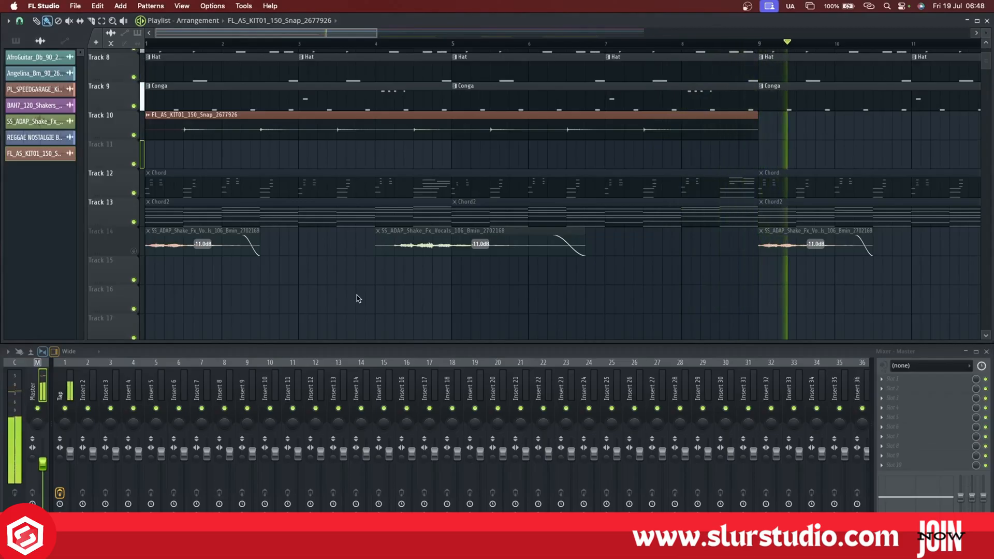
# Play back the start of the arrangement to check the timing of the snap clip on Track 10.
pyautogui.press('space')
pyautogui.press('space')
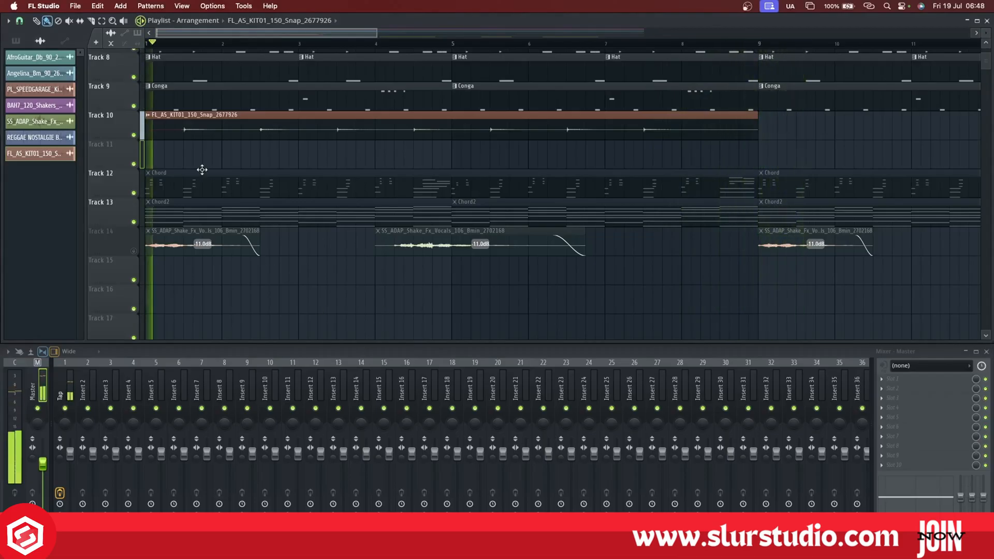
pyautogui.scroll(4, 170, 145)
pyautogui.scroll(1, 170, 145)
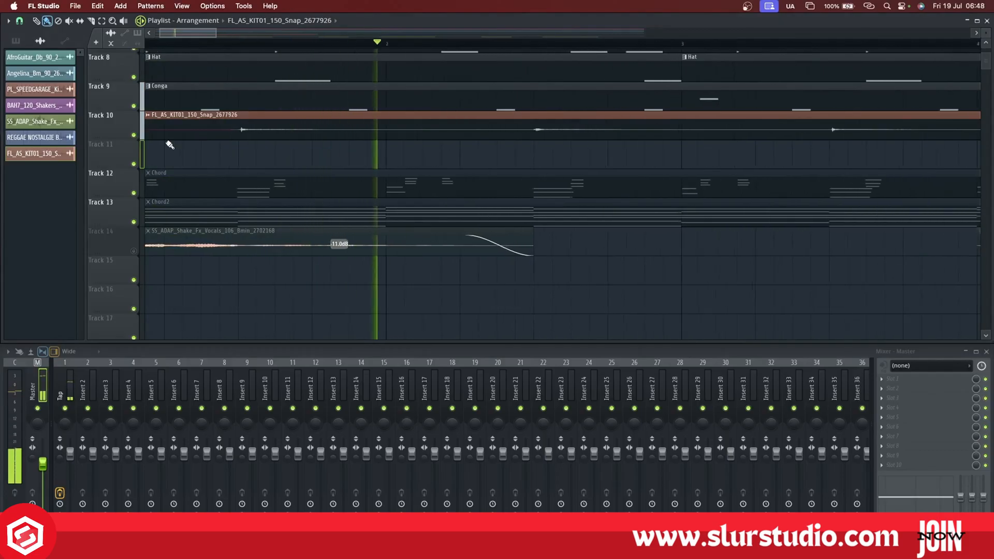
pyautogui.press('space')
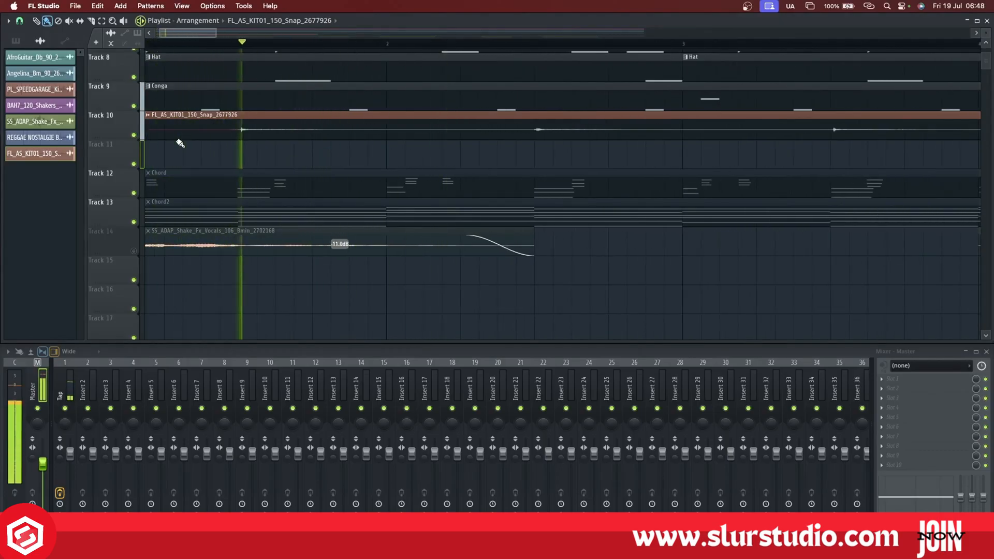
pyautogui.press('space')
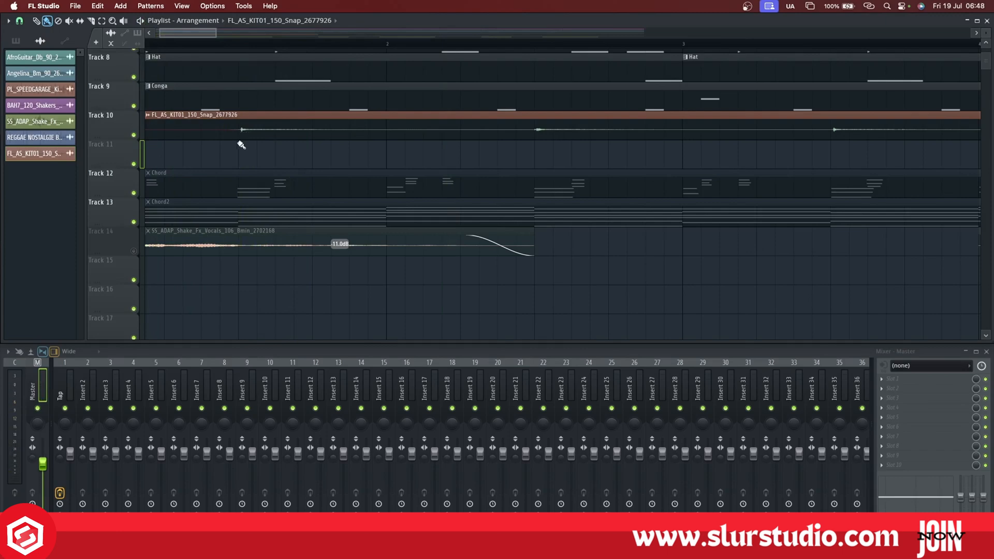
# Slip the audio inside the Track 10 snap clip slightly earlier and play back the timing against the beat.
pyautogui.press('space')
pyautogui.press('space')
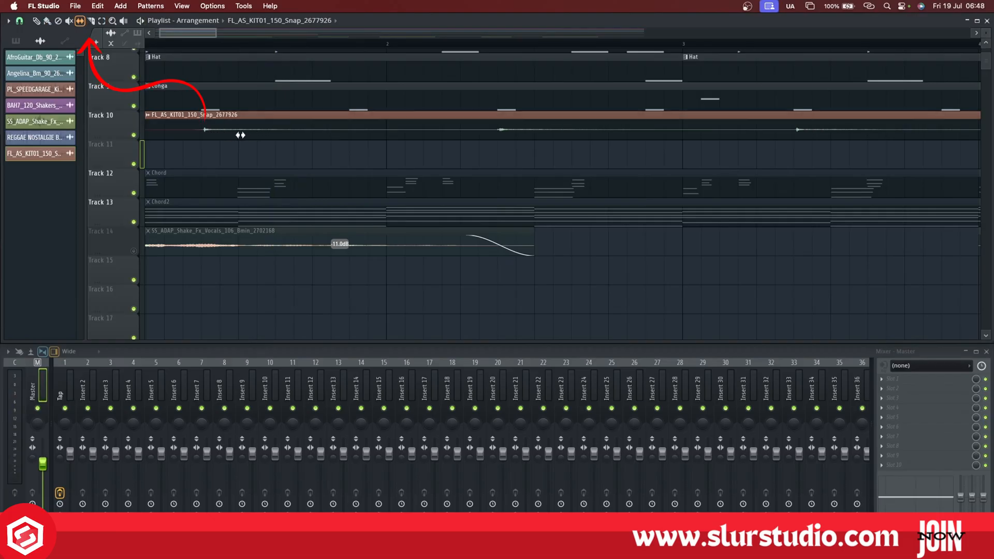
pyautogui.press('space')
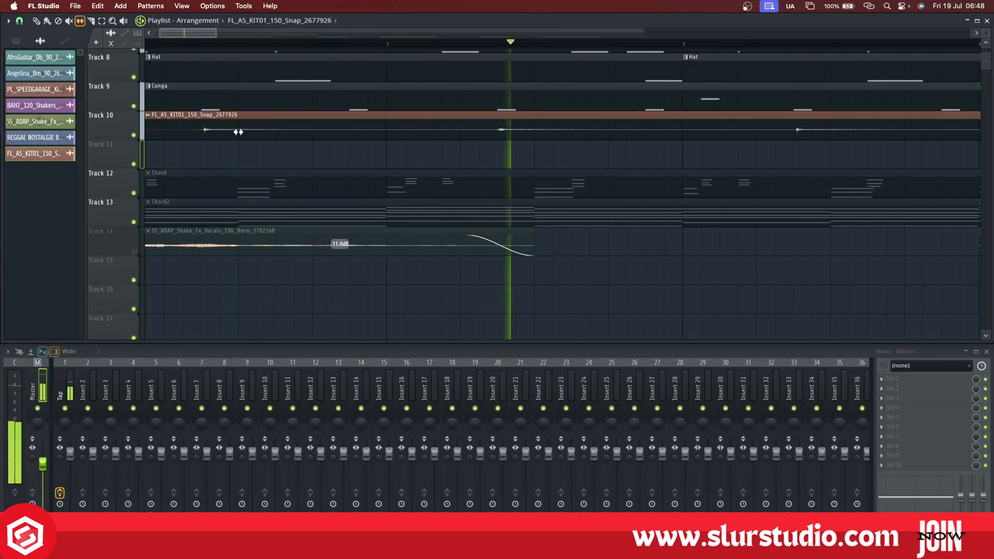
pyautogui.press('space')
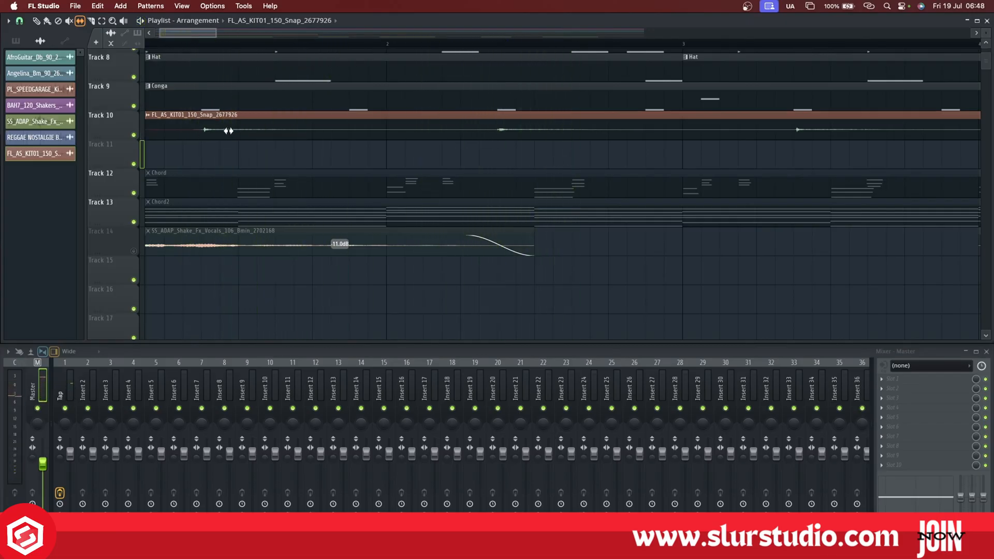
pyautogui.moveTo(229, 131); pyautogui.dragTo(227, 131)
pyautogui.press('space')
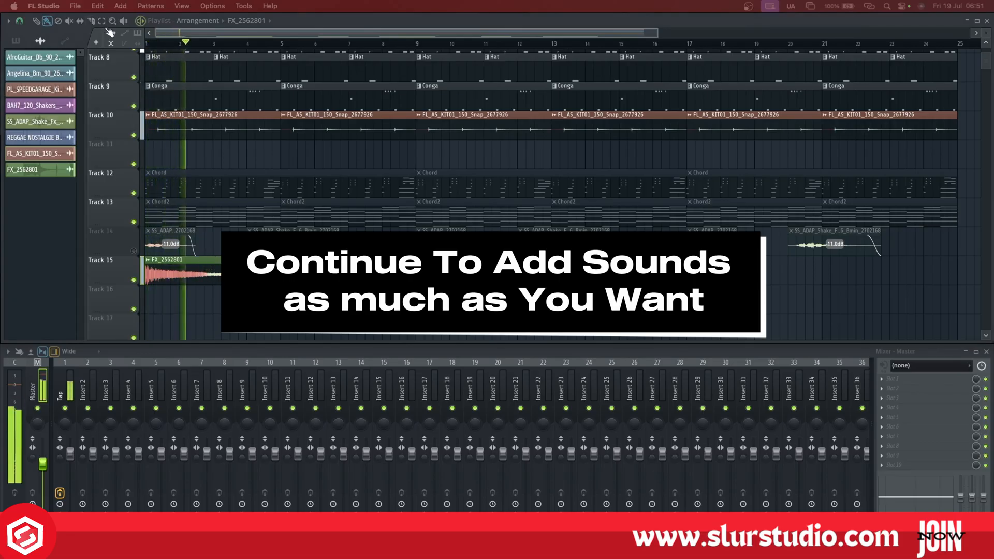
# Slice the FX_2562801 clip on Track 15 at bar 5, remove its bar 5 to 9 section and play from bar 9.
pyautogui.click(94, 20)
pyautogui.moveTo(282, 261); pyautogui.dragTo(286, 297)
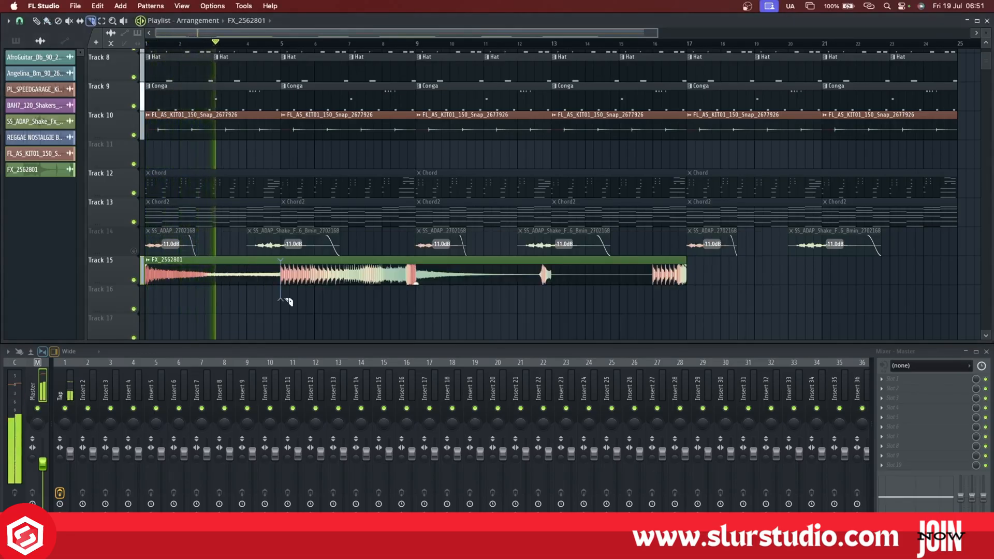
pyautogui.click(47, 21)
pyautogui.moveTo(282, 274); pyautogui.dragTo(400, 274)
pyautogui.moveTo(400, 274); pyautogui.dragTo(416, 274)
pyautogui.click(420, 44)
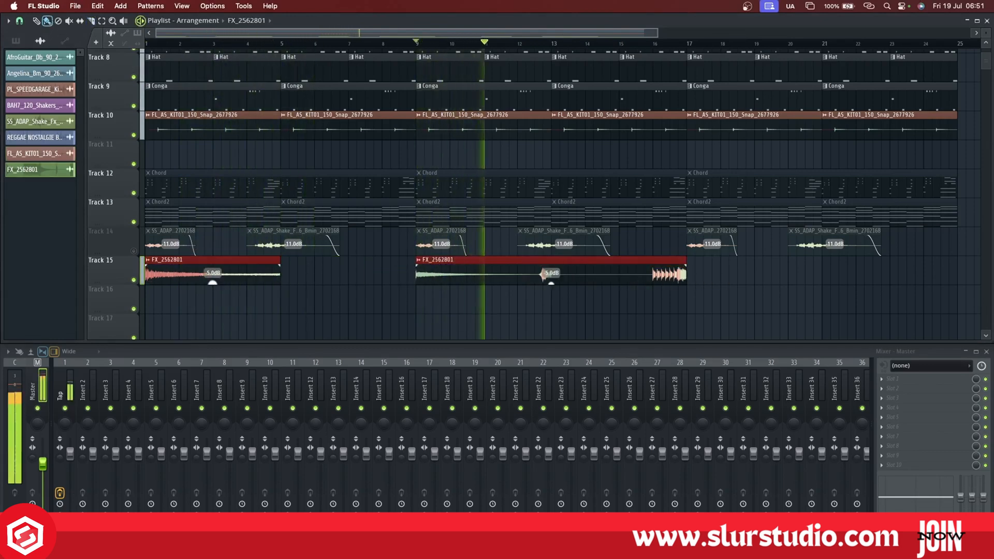
# Add a fade-out to the end of the first FX_2562801 clip on Track 15.
pyautogui.moveTo(280, 266); pyautogui.dragTo(222, 266)
pyautogui.rightClick(252, 275)
pyautogui.click(295, 354)
# Trim the second FX_2562801 clip to end at bar 13, move it to start at bar 13 and play back its ending.
pyautogui.moveTo(686, 274); pyautogui.dragTo(551, 274)
pyautogui.scroll(-3, 381, 271)
pyautogui.moveTo(380, 271); pyautogui.dragTo(472, 272)
pyautogui.click(500, 44)
pyautogui.click(472, 271)
pyautogui.press('space')
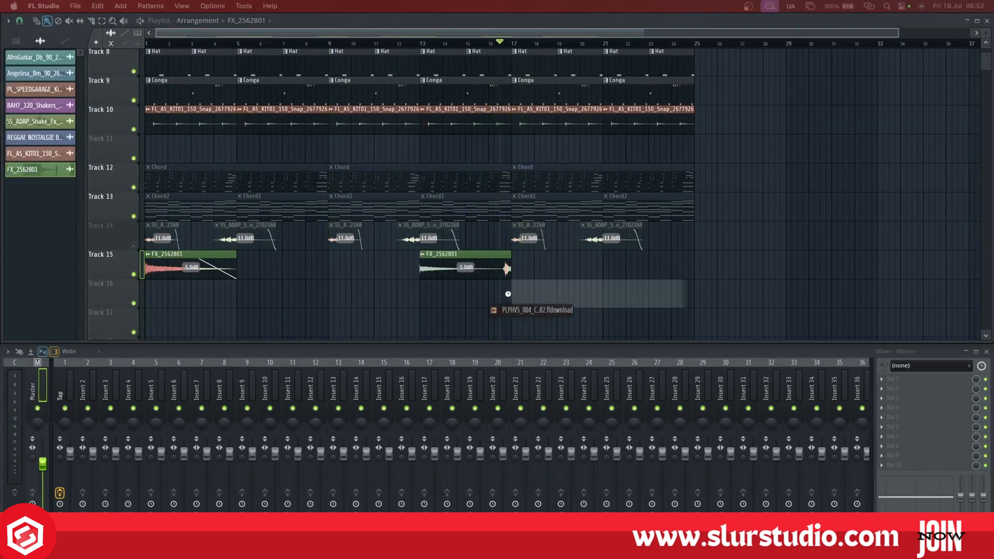
# Place the PLPHV5_004_C_Rev sample in the playlist so it leads up to bar 25, and play back the transition.
pyautogui.moveTo(508, 293); pyautogui.dragTo(604, 283)
pyautogui.moveTo(662, 283); pyautogui.dragTo(668, 283)
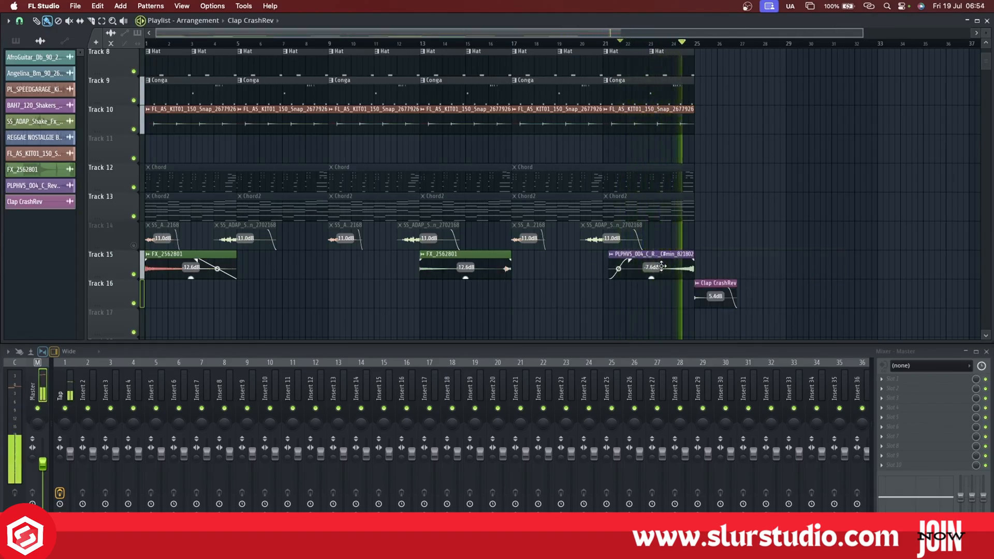
pyautogui.press('space')
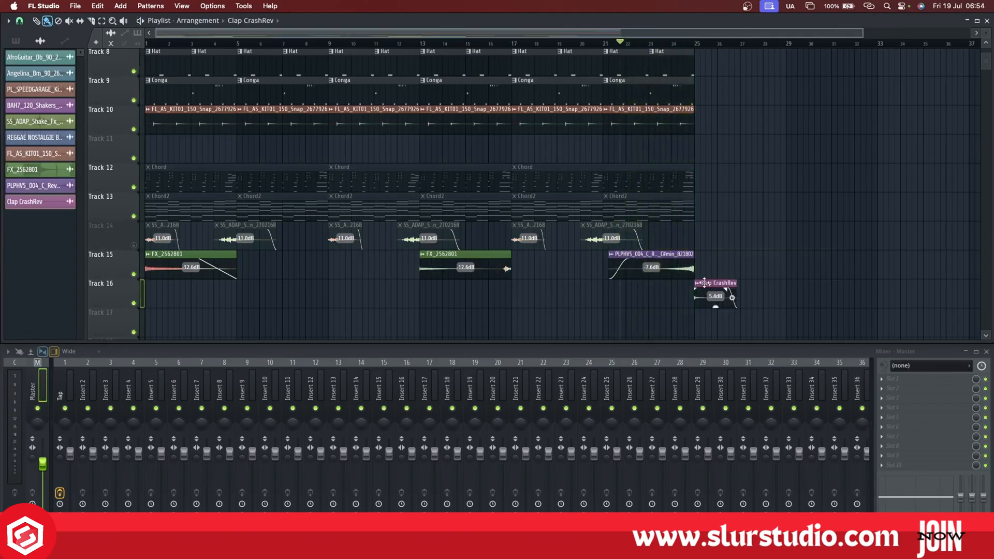
pyautogui.press('space')
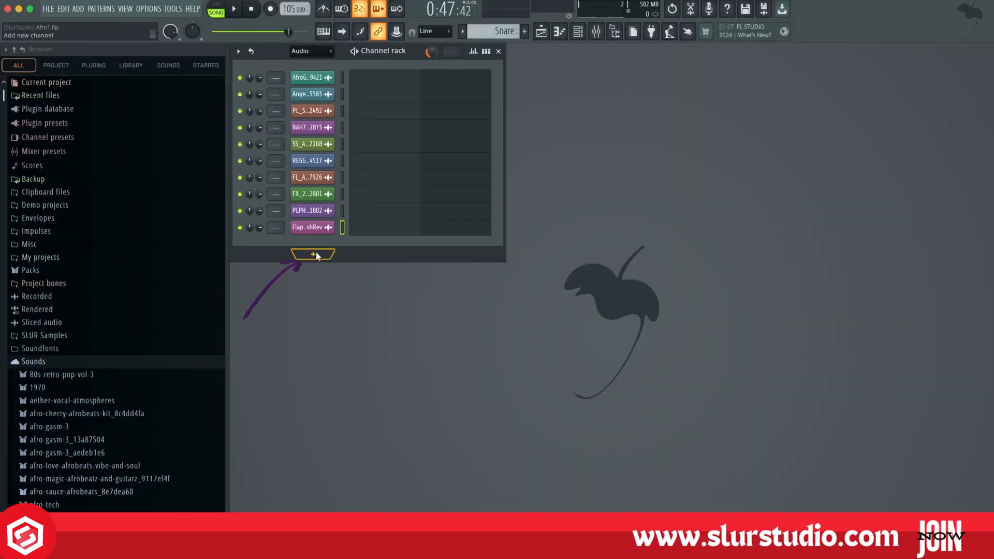
# Open the list of instruments for adding a new channel to the Channel rack.
pyautogui.click(314, 254)
pyautogui.click(328, 3)
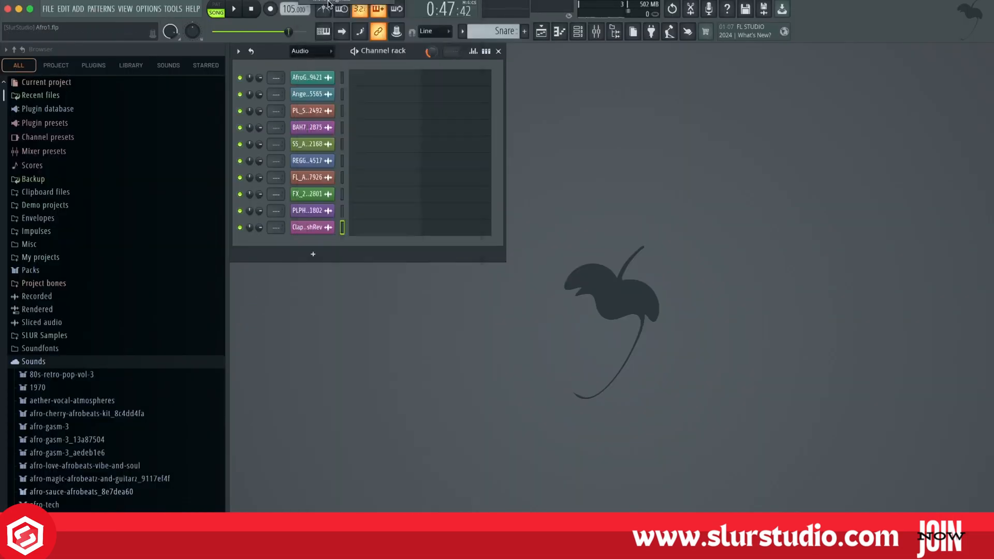